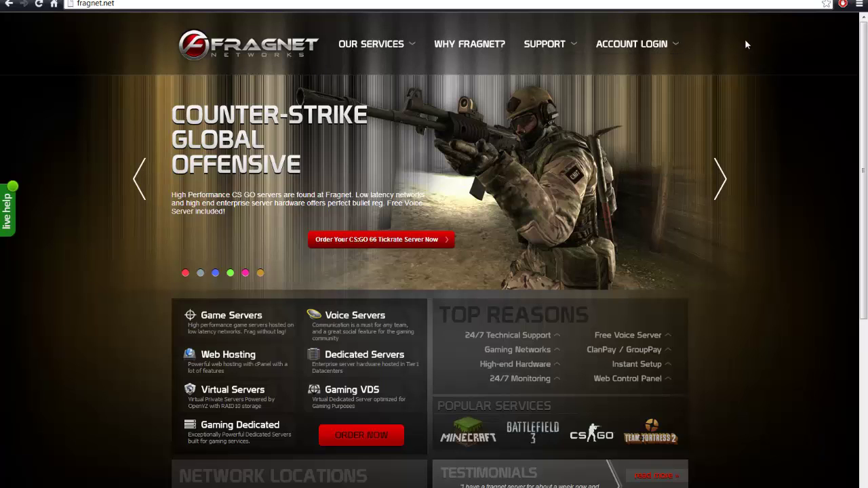
# Open the MineCraft details page from the Game Servers listing and scroll to its ORDER row
pyautogui.moveTo(372, 43)
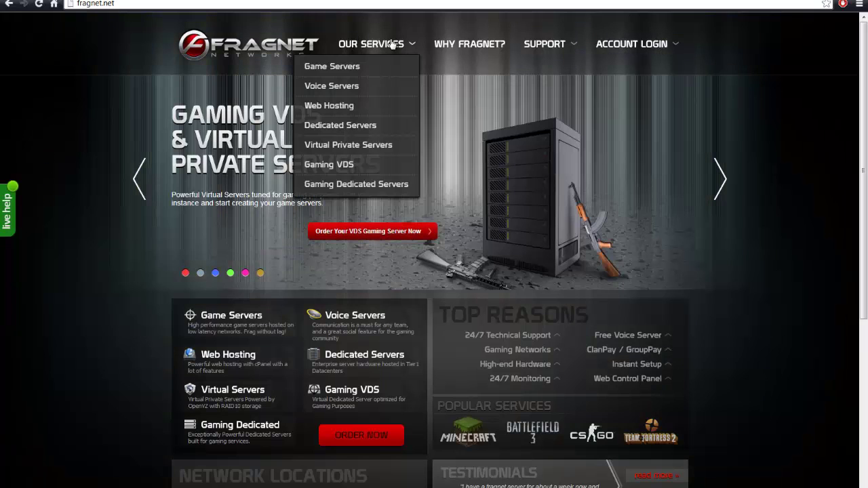
pyautogui.click(358, 67)
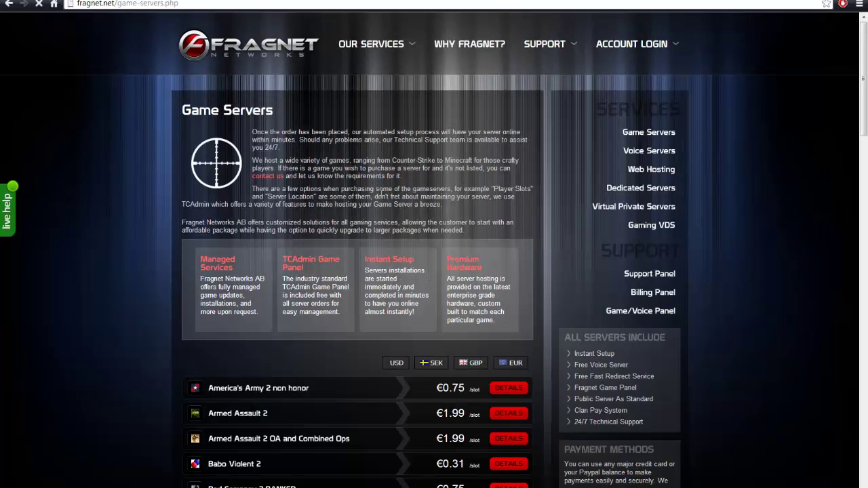
pyautogui.scroll(-10, 375, 207)
pyautogui.scroll(-7, 363, 208)
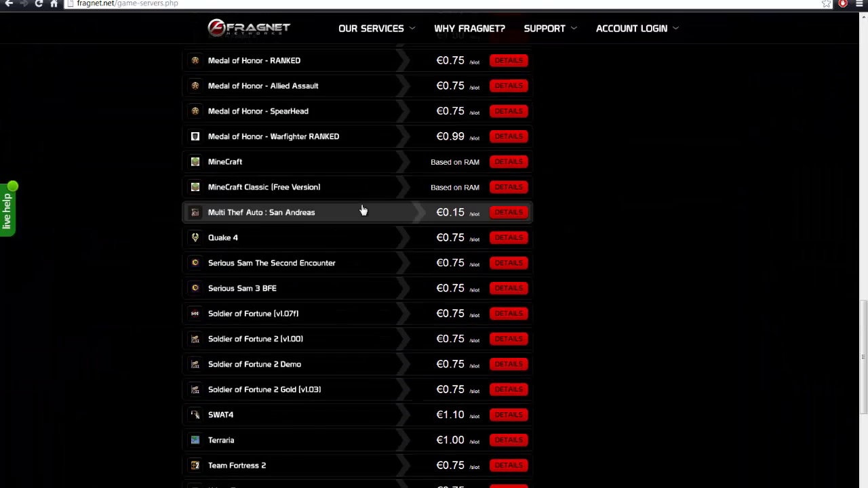
pyautogui.scroll(2, 355, 206)
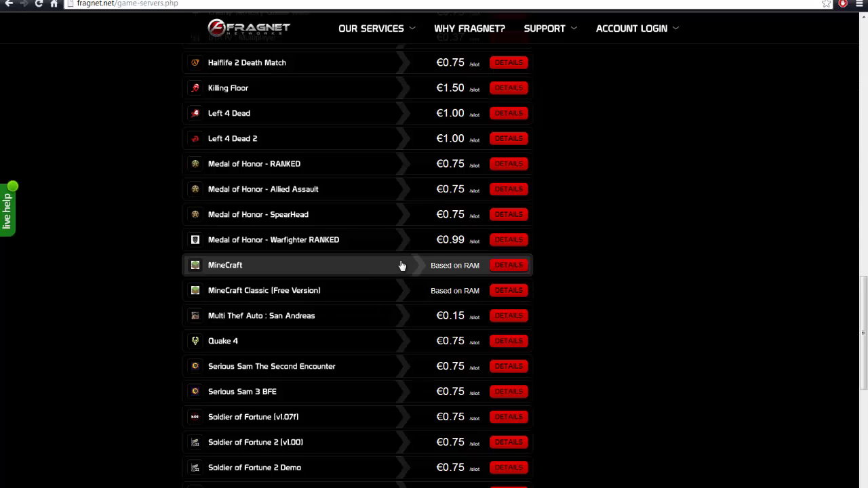
pyautogui.click(514, 266)
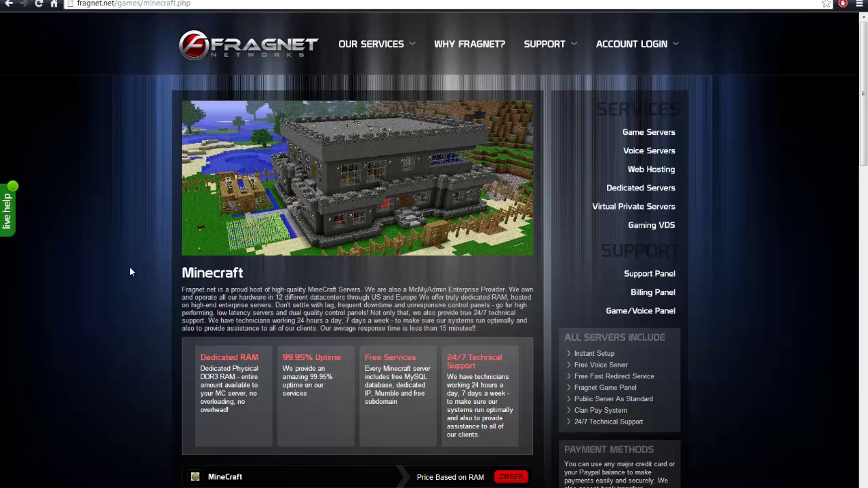
pyautogui.scroll(-4, 104, 255)
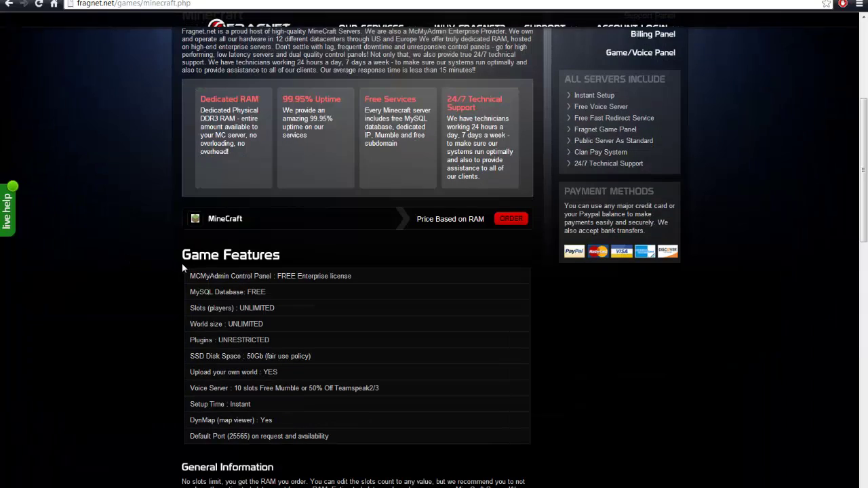
# Start a MineCraft server order and review the Dedicated RAM plans, keeping 768Mb
pyautogui.click(510, 219)
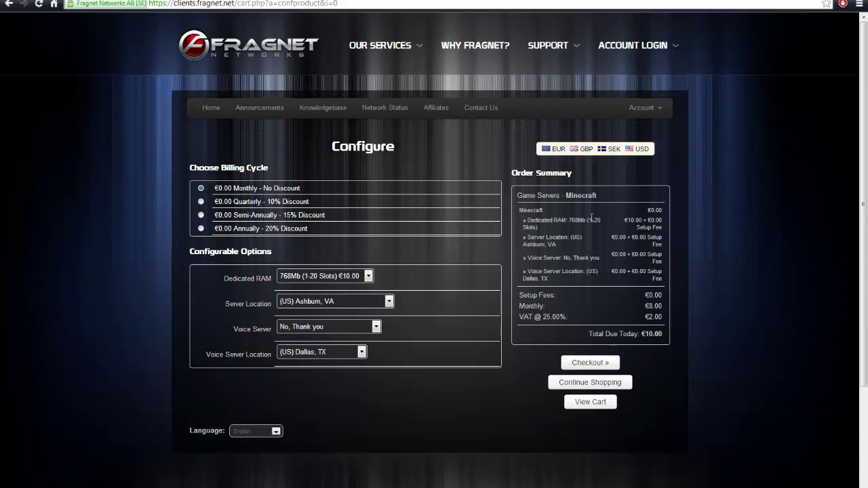
pyautogui.click(369, 276)
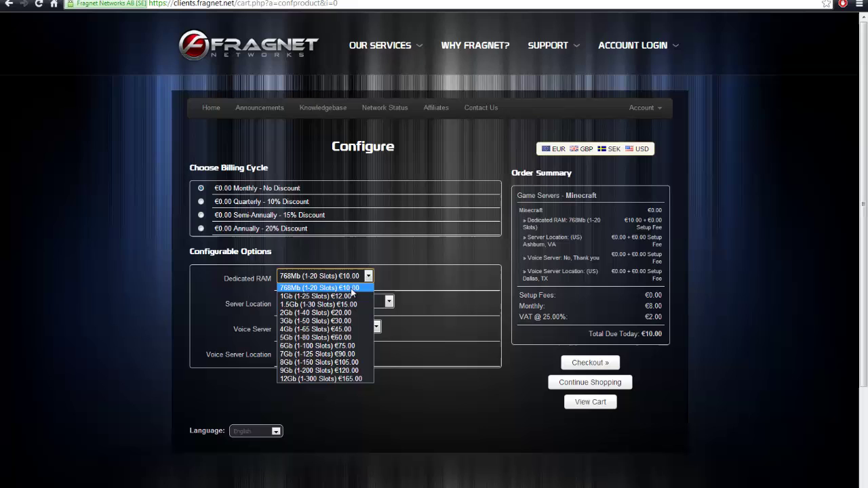
pyautogui.click(437, 286)
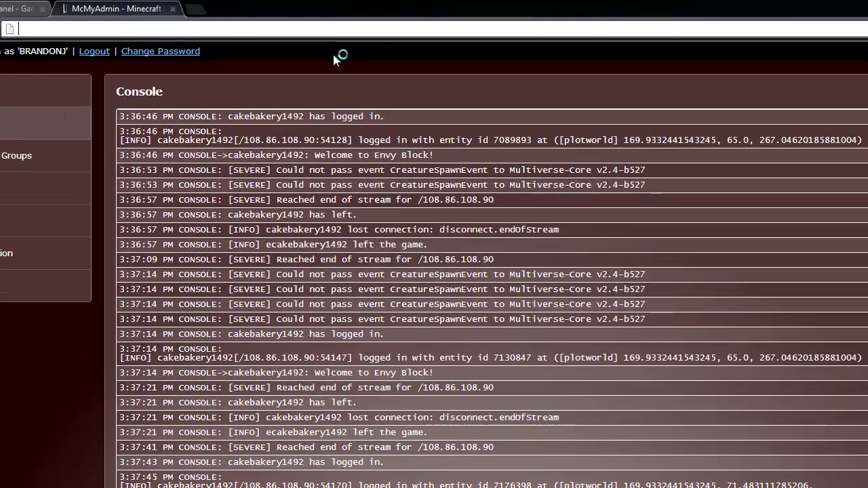
# Open cp.fragnet.net in a new tab and log in with the account username and password
pyautogui.hotkey('ctrl', 't')
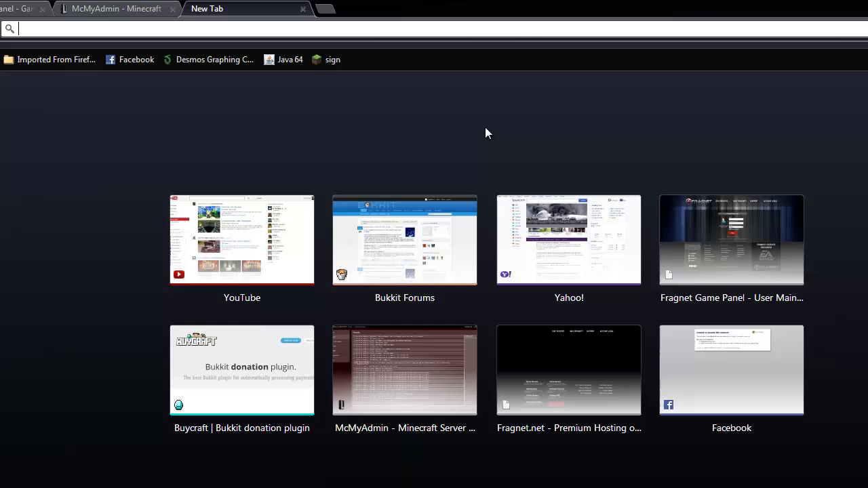
pyautogui.write('cp')
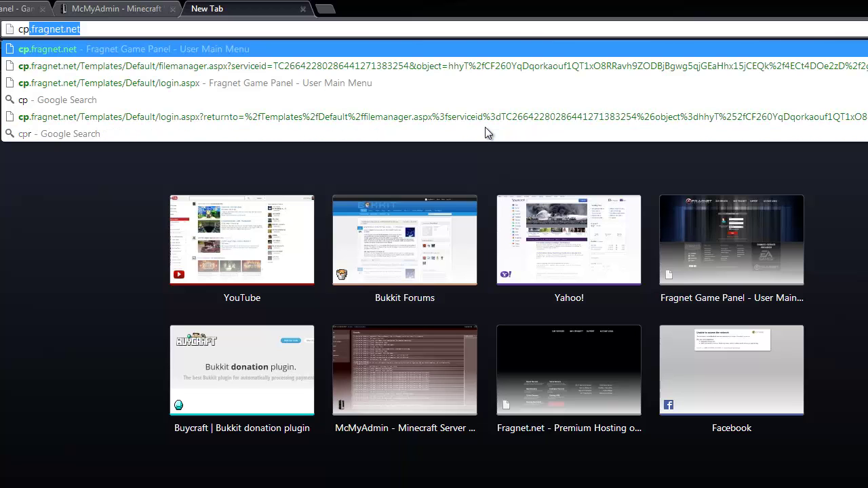
pyautogui.write('.fragnet.')
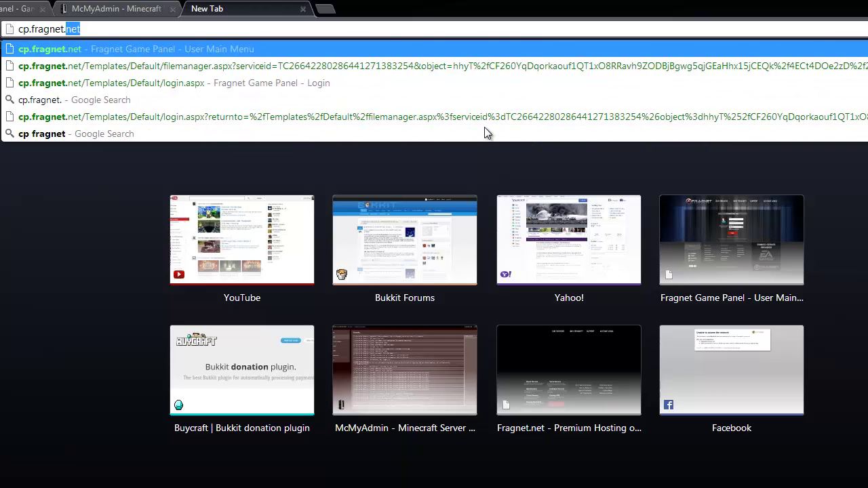
pyautogui.press('Return')
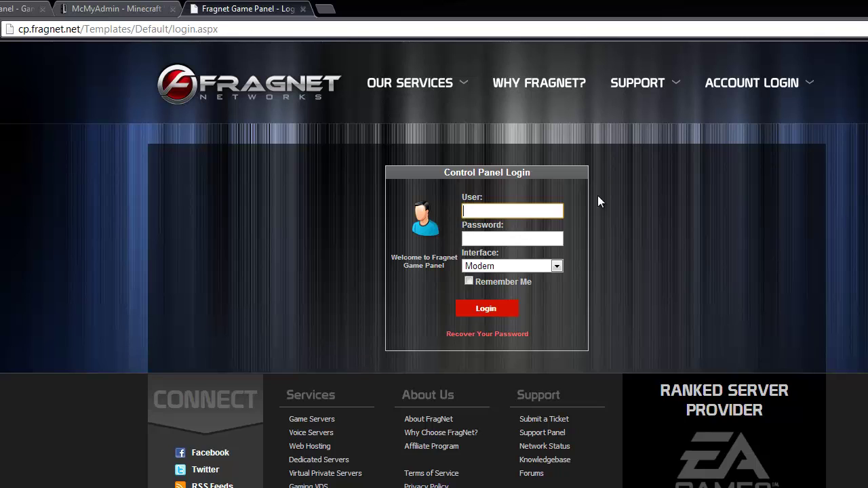
pyautogui.write('BRANDONJ')
pyautogui.press('Tab')
pyautogui.write('•••••••••••••')
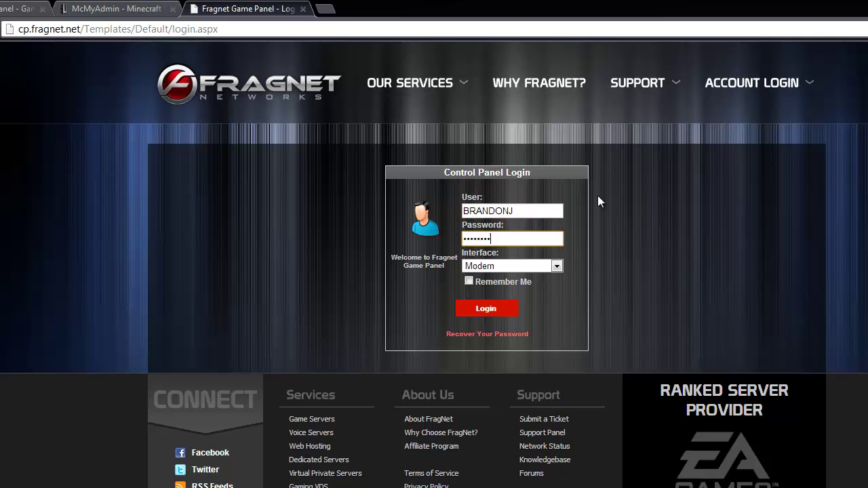
pyautogui.press('Return')
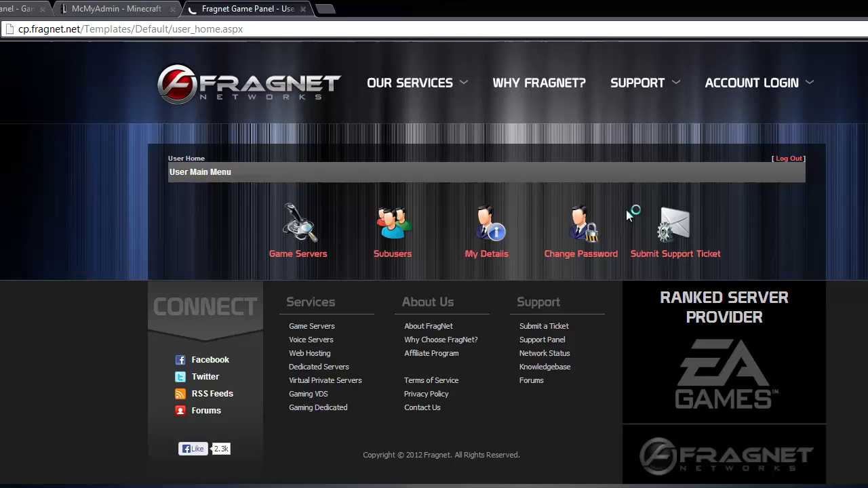
# Open the EnvyBlock service menu and select the port and IP in its connection info
pyautogui.click(296, 256)
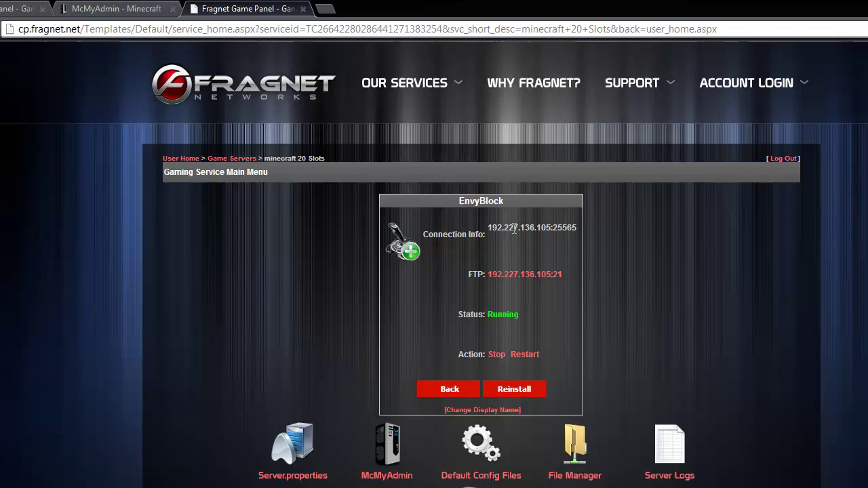
pyautogui.moveTo(577, 227); pyautogui.dragTo(553, 228)
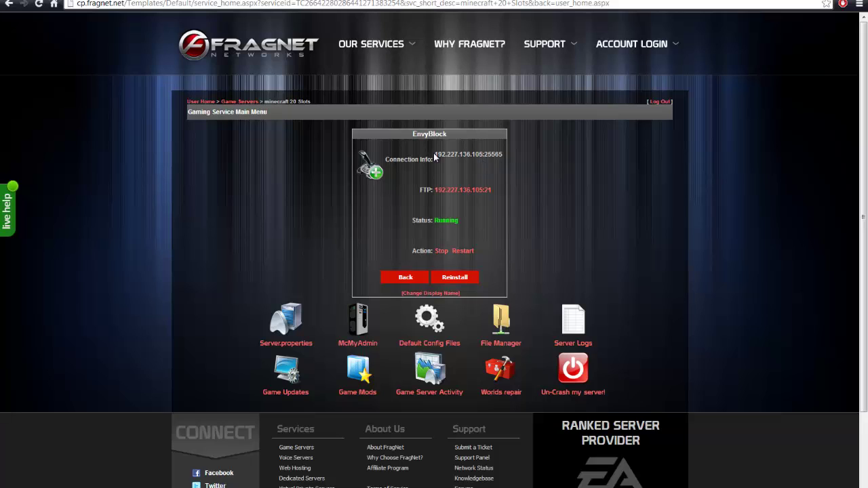
pyautogui.moveTo(435, 157); pyautogui.dragTo(482, 156)
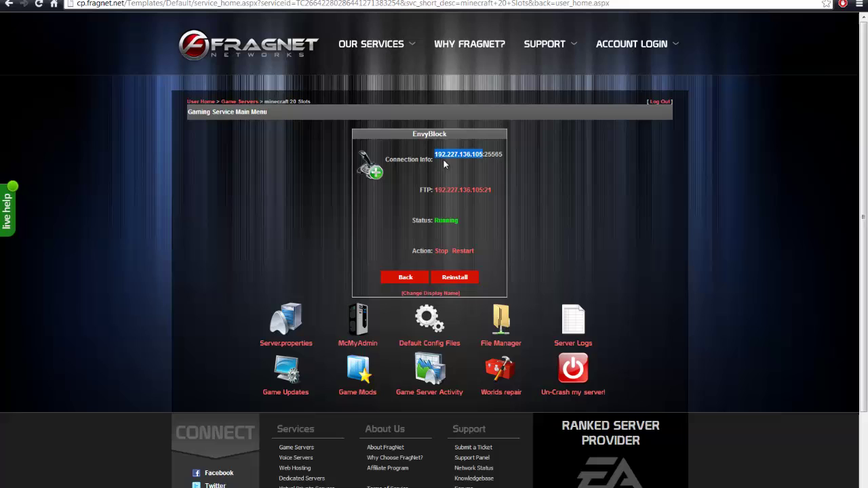
pyautogui.click(469, 166)
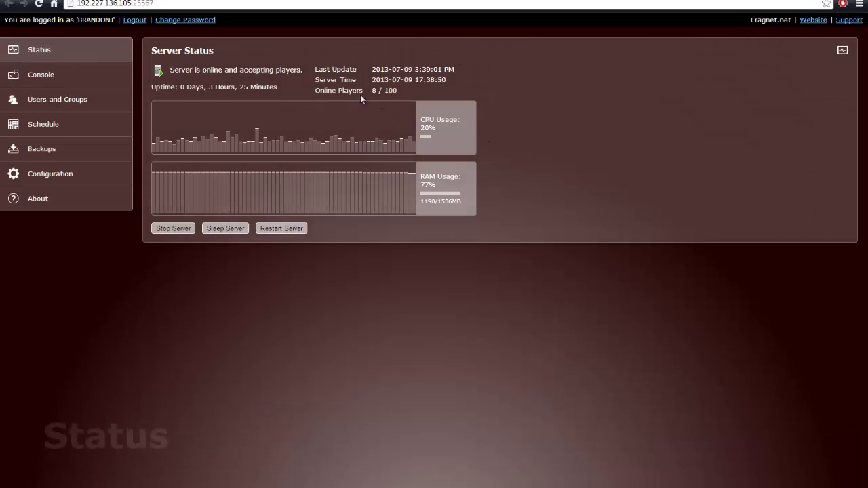
# Browse the Server Settings, Features and Game Settings tabs, keeping server type CraftBukkit
pyautogui.moveTo(367, 90); pyautogui.dragTo(404, 92)
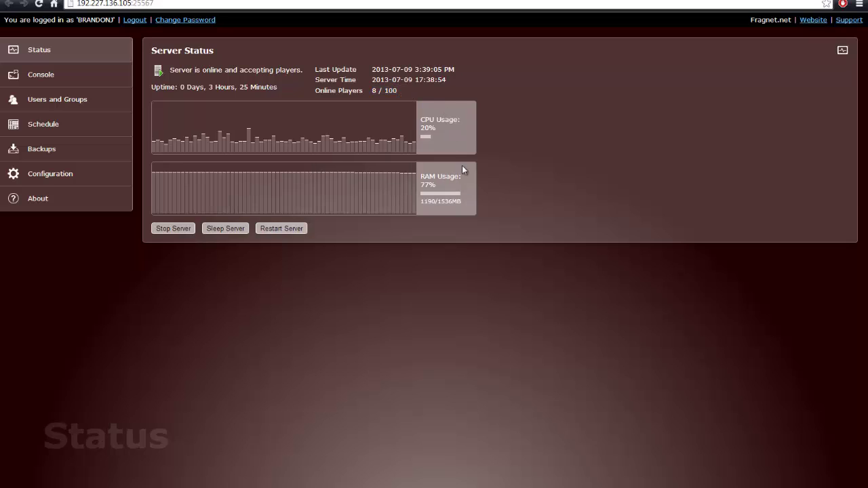
pyautogui.click(74, 180)
pyautogui.click(237, 73)
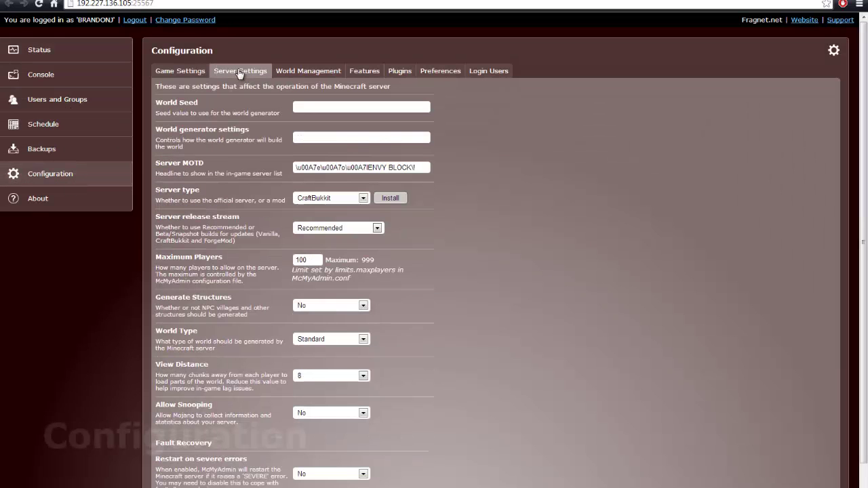
pyautogui.scroll(-1, 235, 180)
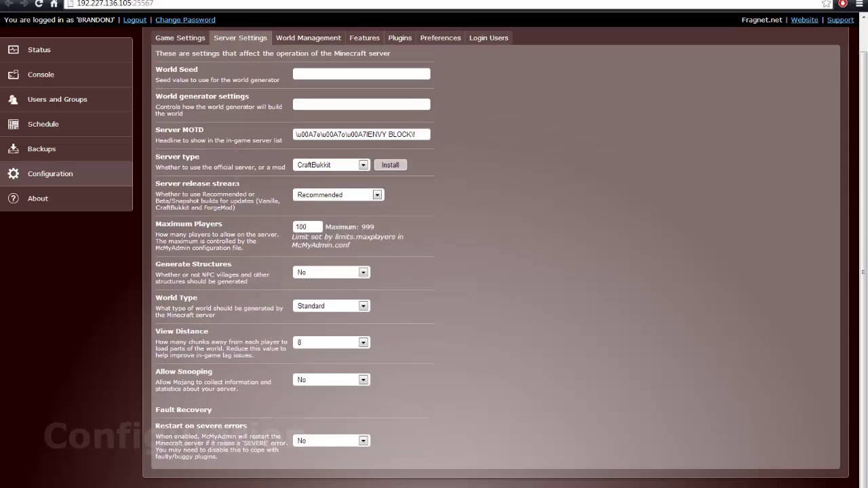
pyautogui.scroll(1, 235, 179)
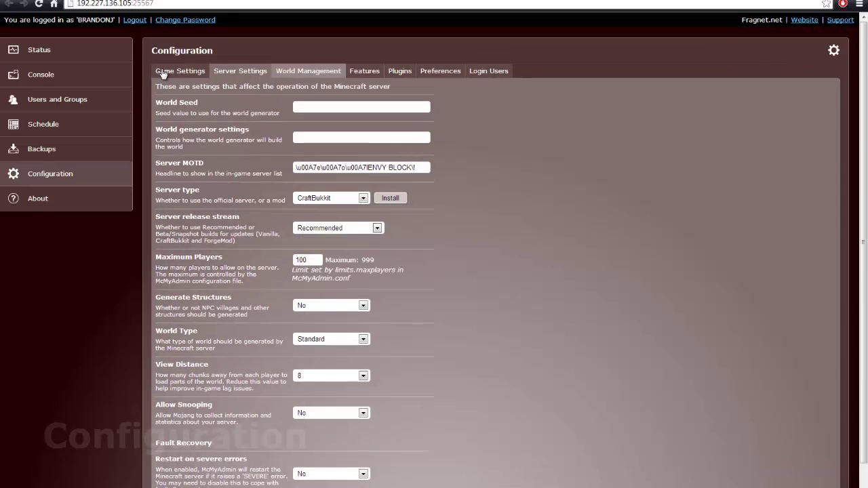
pyautogui.click(363, 75)
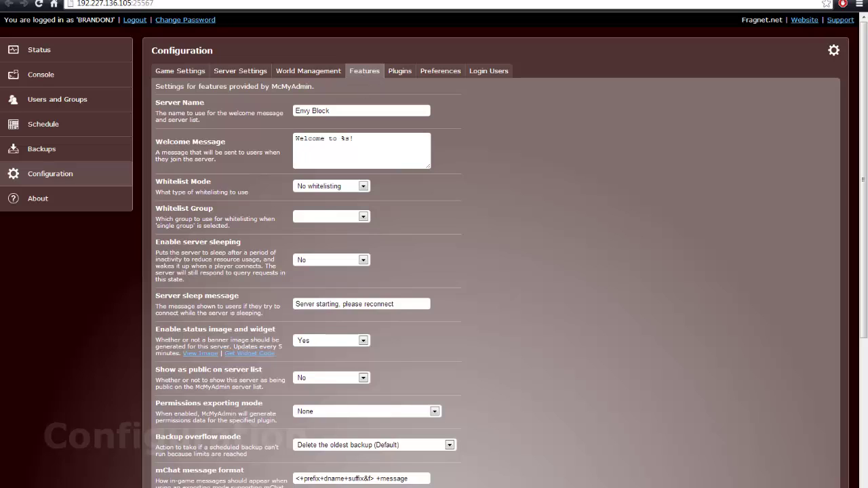
pyautogui.click(180, 72)
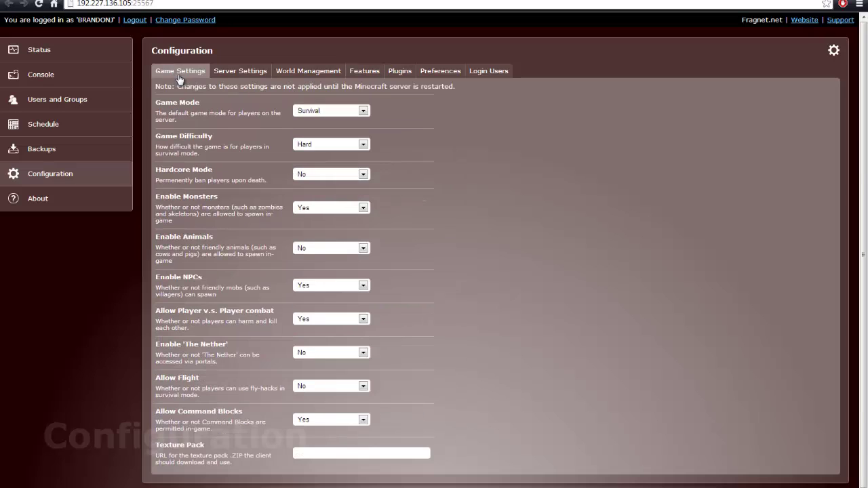
pyautogui.click(240, 71)
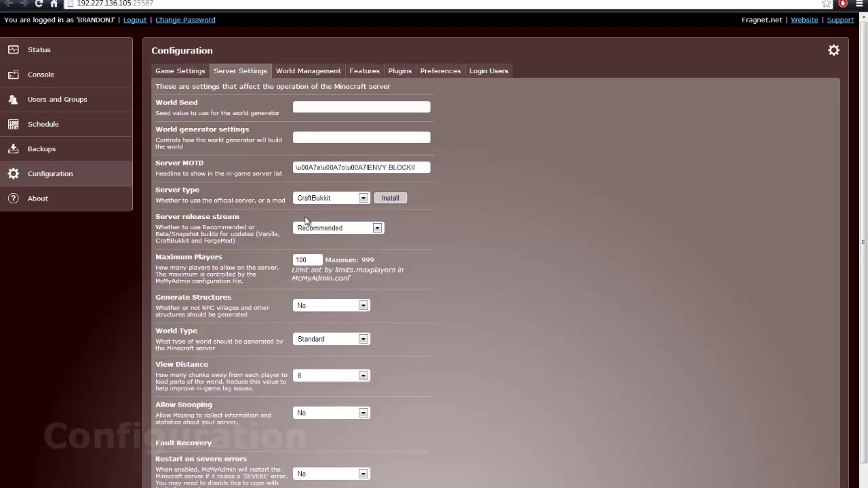
pyautogui.click(361, 200)
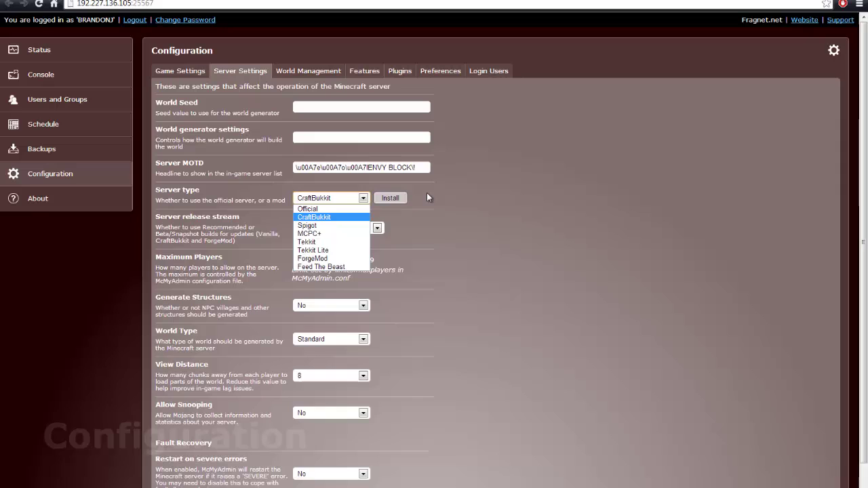
pyautogui.click(339, 222)
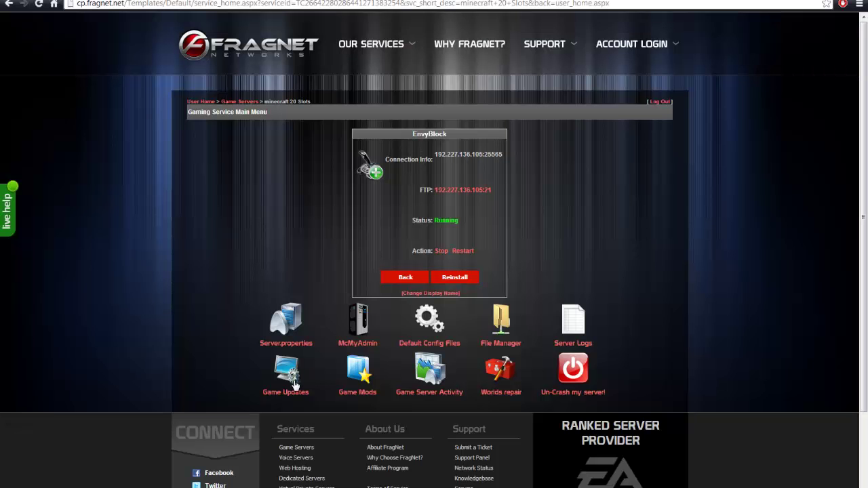
# View the available updates including Bukkit beta, then leave Server Updates without installing
pyautogui.click(293, 385)
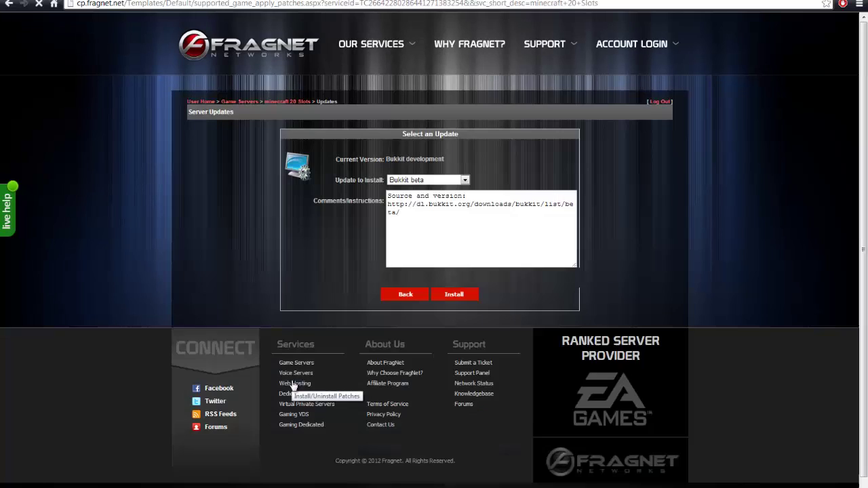
pyautogui.click(446, 181)
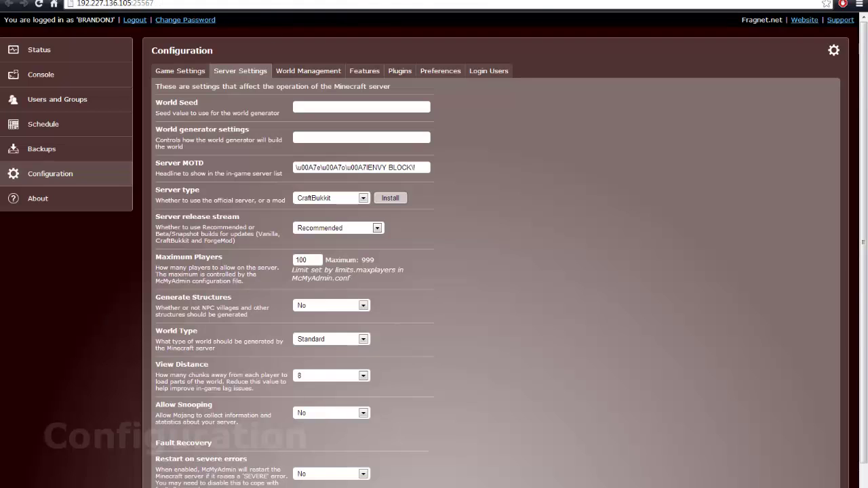
pyautogui.click(89, 51)
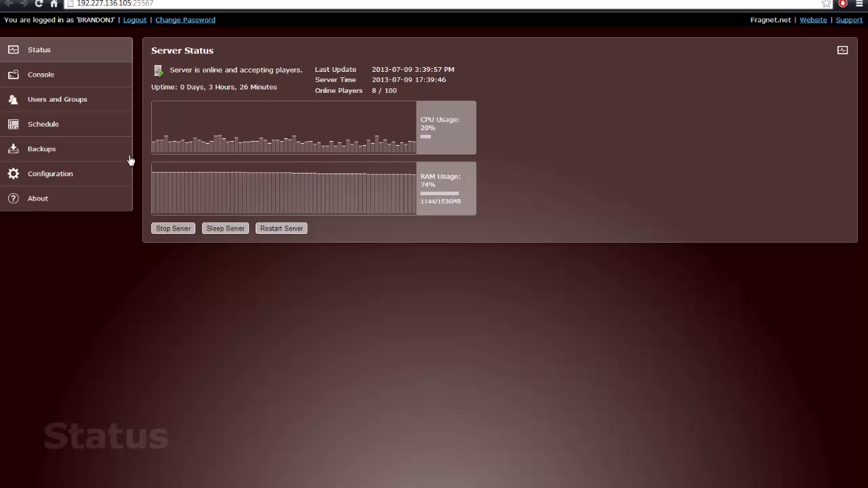
pyautogui.click(103, 171)
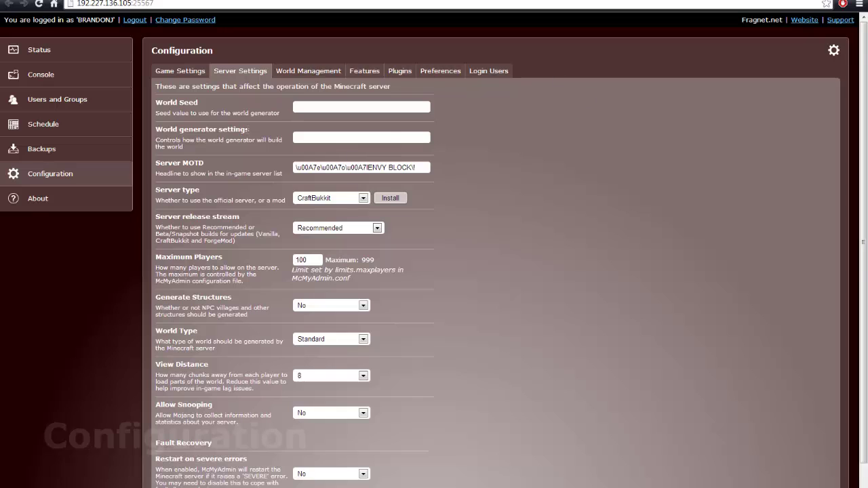
pyautogui.scroll(-1, 324, 190)
pyautogui.click(193, 42)
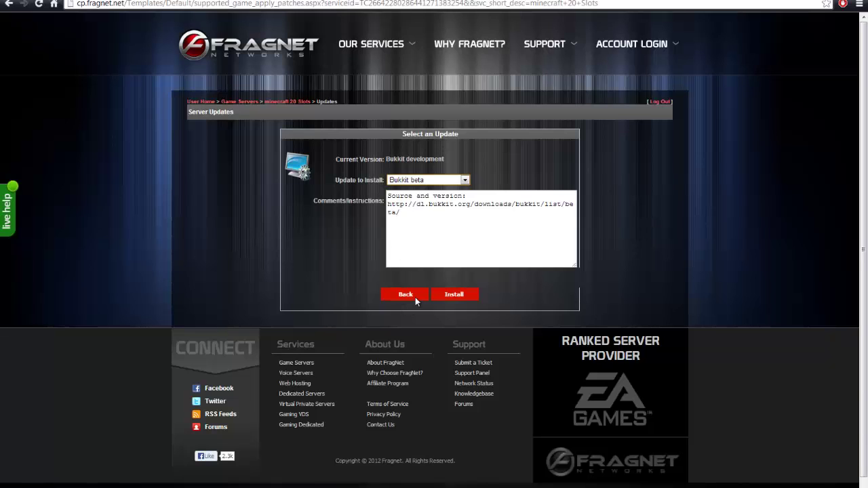
pyautogui.click(403, 295)
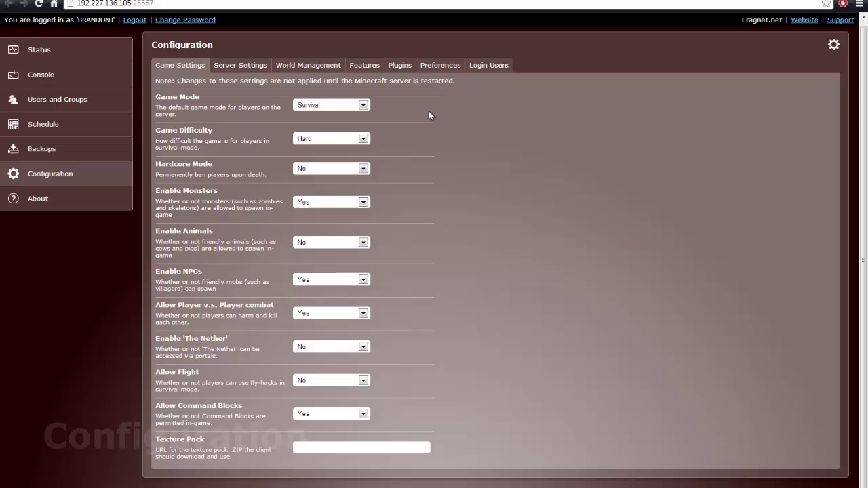
# Browse the Install Plugins categories, then return to the installed list under Manage Plugins
pyautogui.click(399, 65)
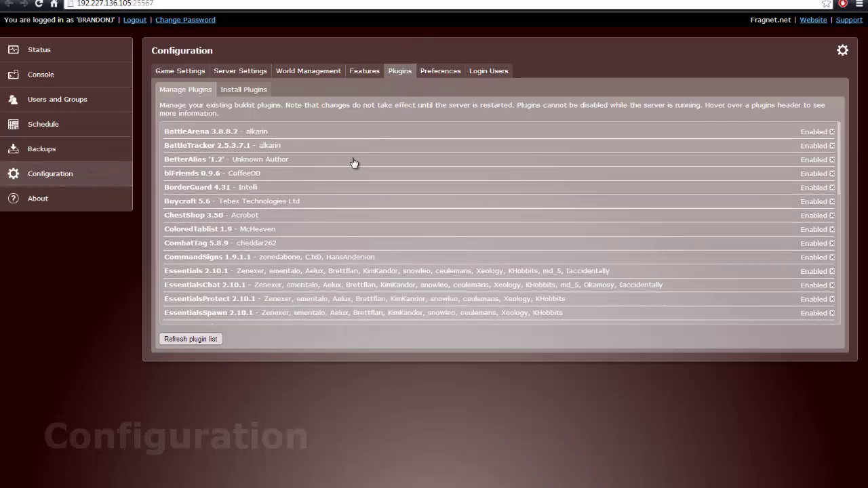
pyautogui.click(241, 90)
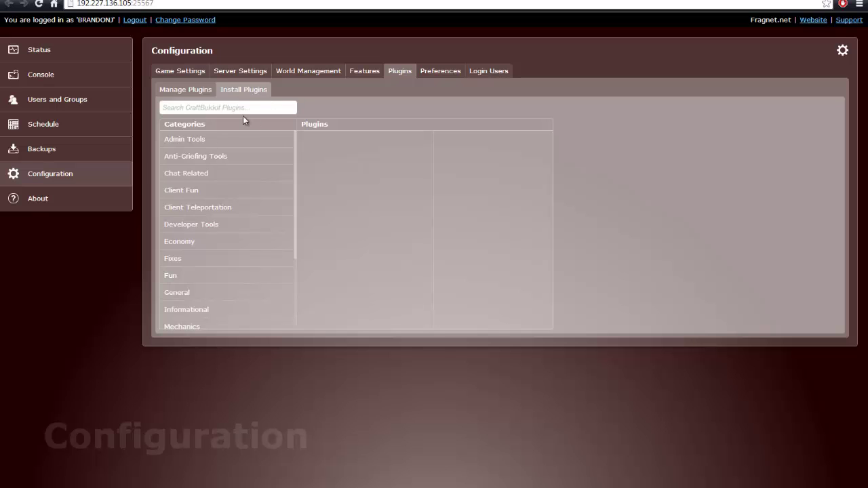
pyautogui.click(191, 90)
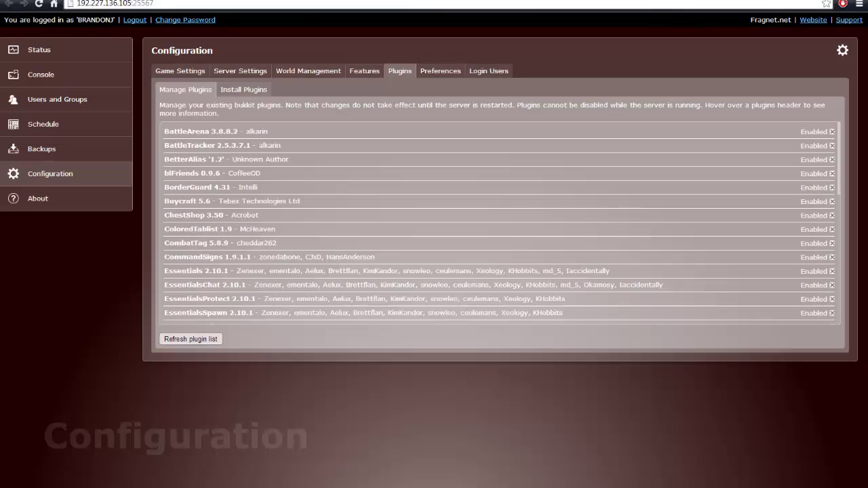
# Search for 'essentials' in a new browser tab to reach the Essentials Bukkit page
pyautogui.hotkey('ctrl', 't')
pyautogui.write('essentia')
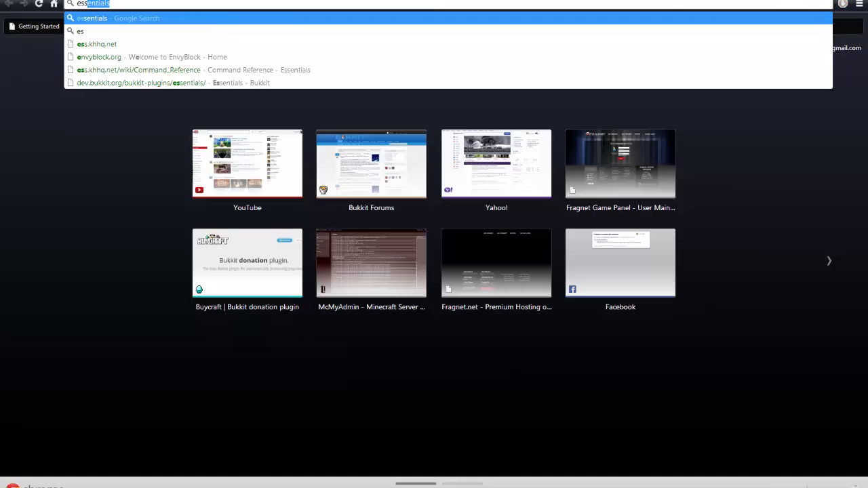
pyautogui.press('Return')
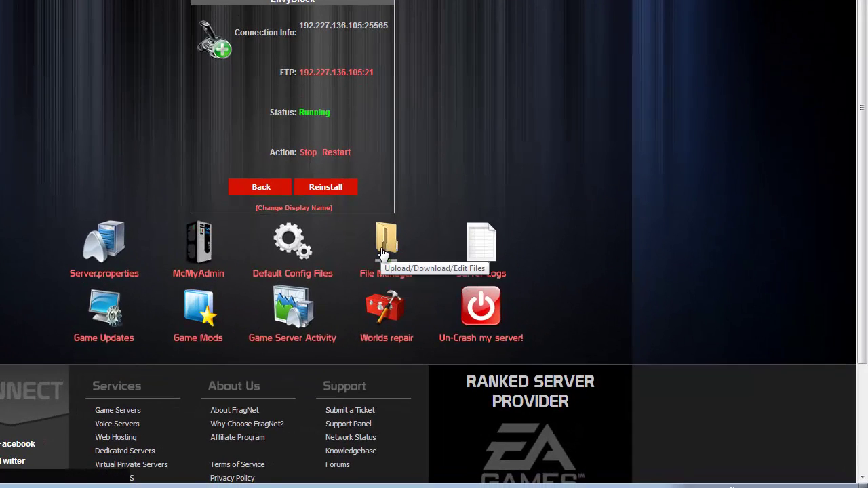
# Browse to /Minecraft/plugins in the File Manager, then check the server status overview
pyautogui.click(384, 253)
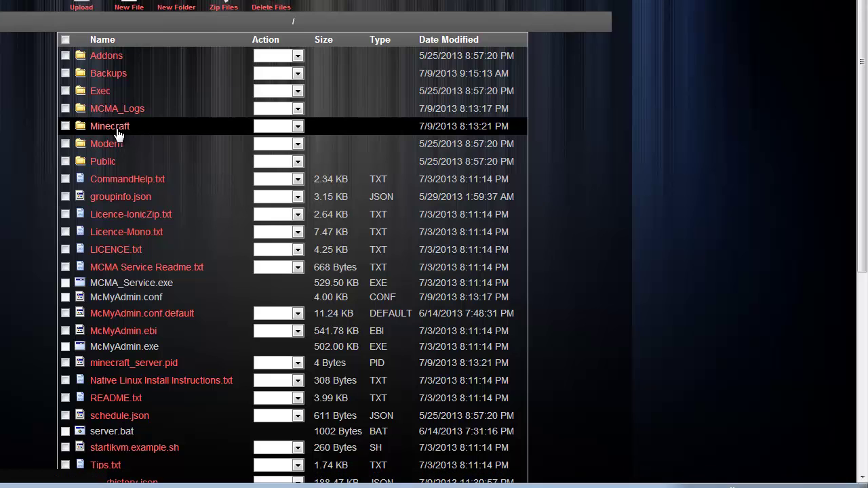
pyautogui.click(121, 134)
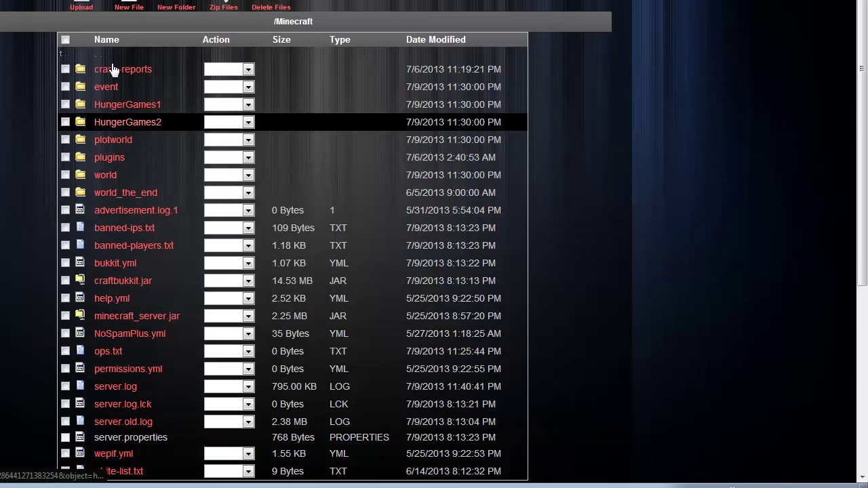
pyautogui.click(110, 158)
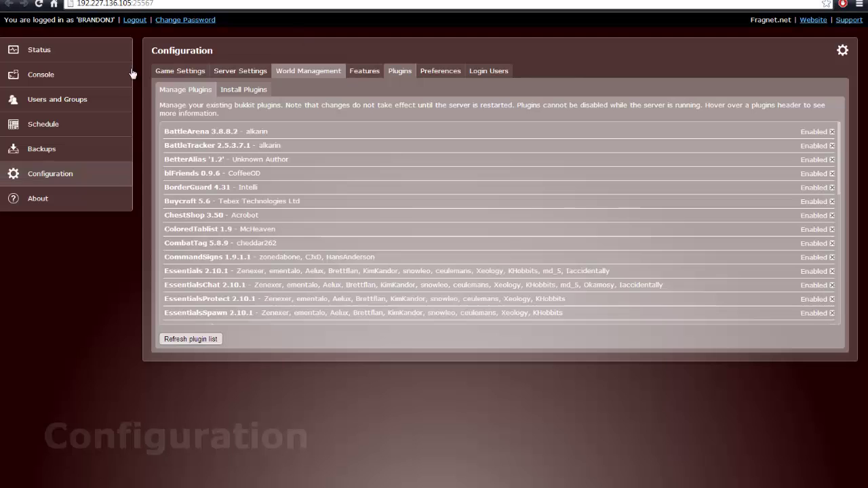
pyautogui.click(40, 49)
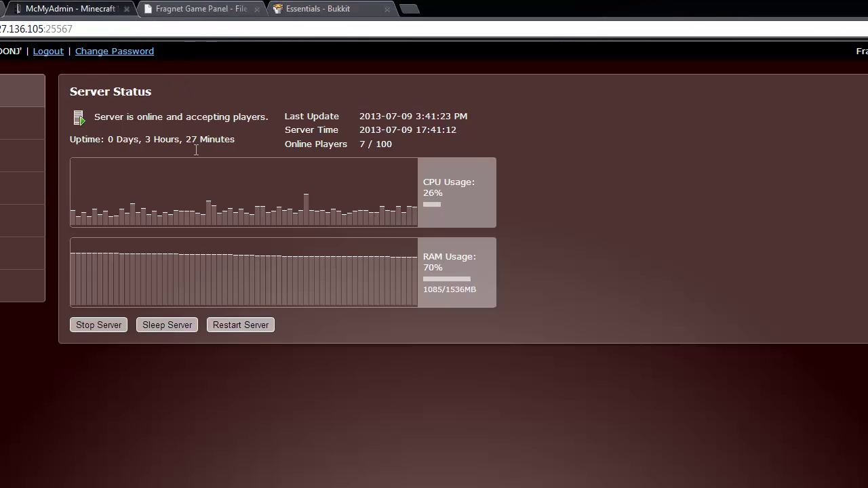
# Open Essentials' config.yml in the File Editor, scroll through it, and leave without saving
pyautogui.click(224, 8)
pyautogui.scroll(-2, 278, 407)
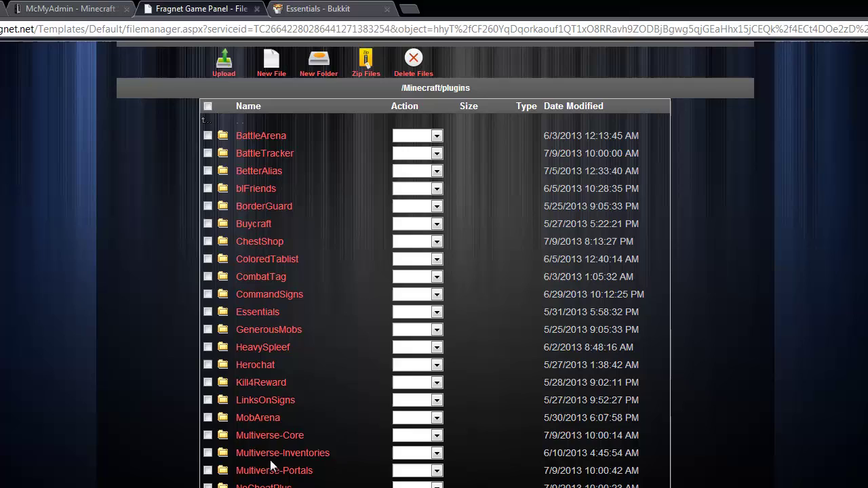
pyautogui.click(258, 313)
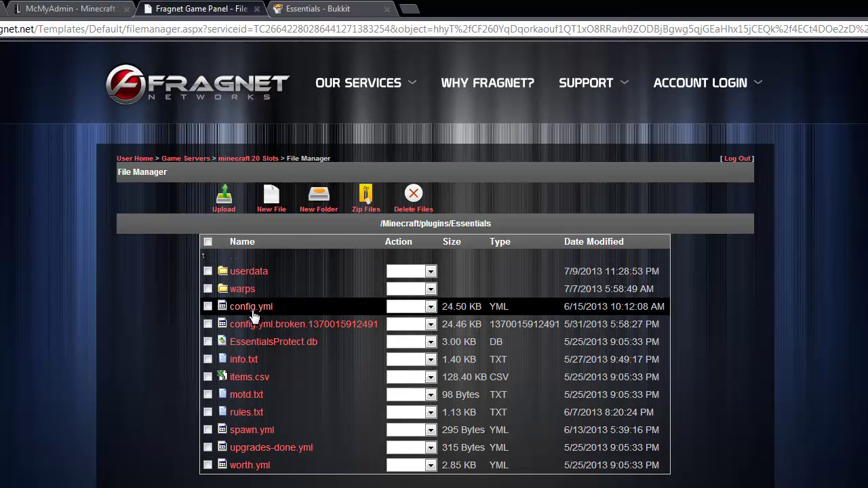
pyautogui.click(421, 307)
pyautogui.click(409, 342)
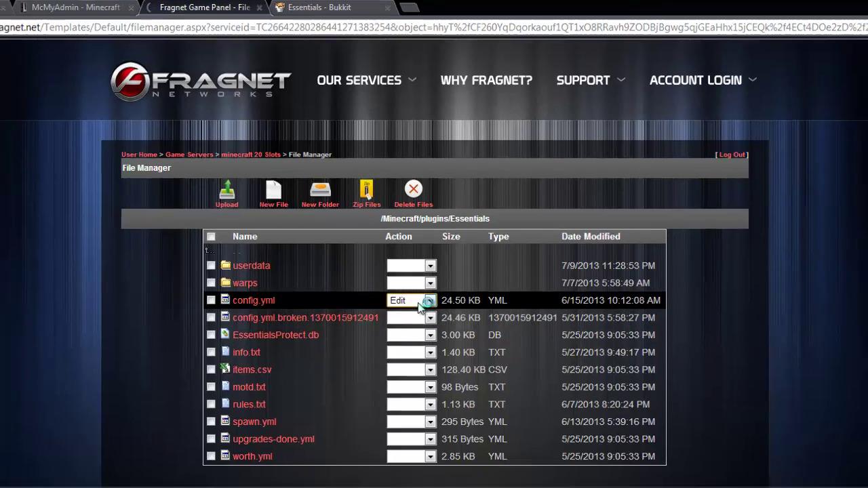
pyautogui.scroll(-5, 395, 192)
pyautogui.scroll(-20, 395, 192)
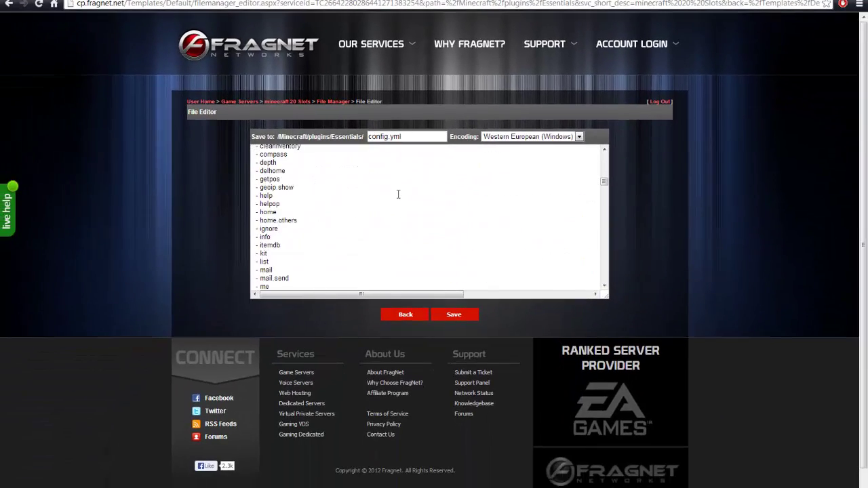
pyautogui.scroll(5, 395, 201)
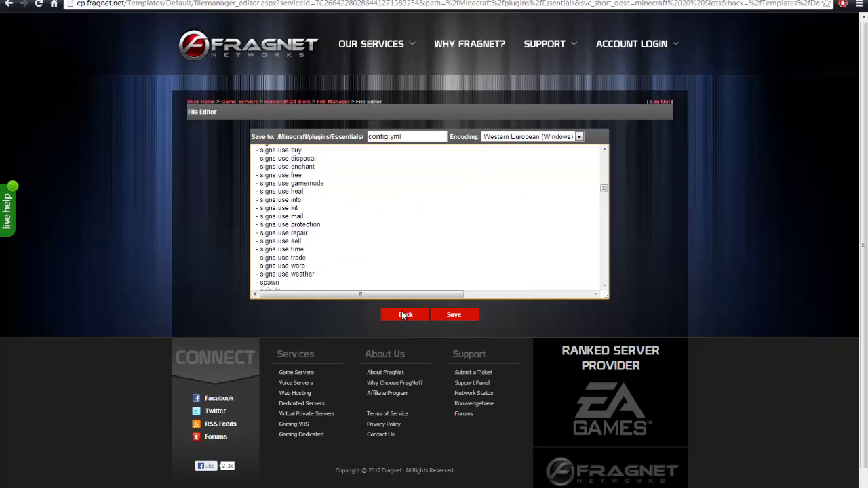
pyautogui.click(405, 313)
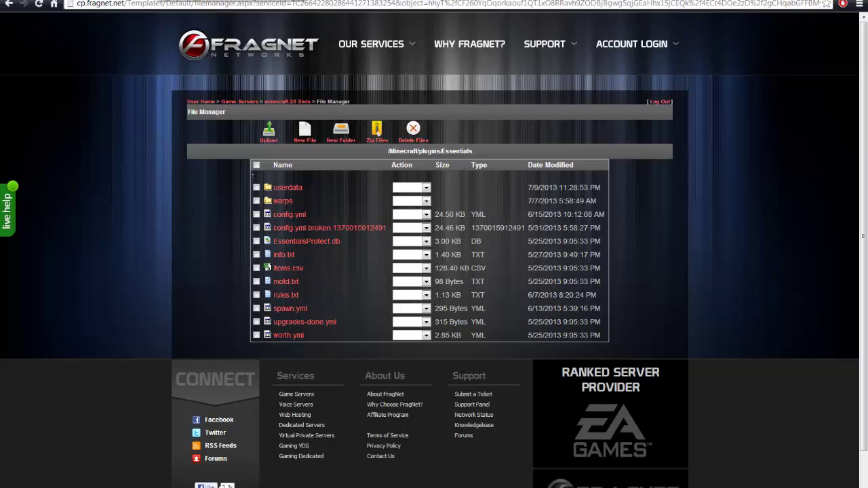
# Return to McMyAdmin's Users and Groups and view the Footman, then Slave group permissions
pyautogui.hotkey('ctrl', 'Tab')
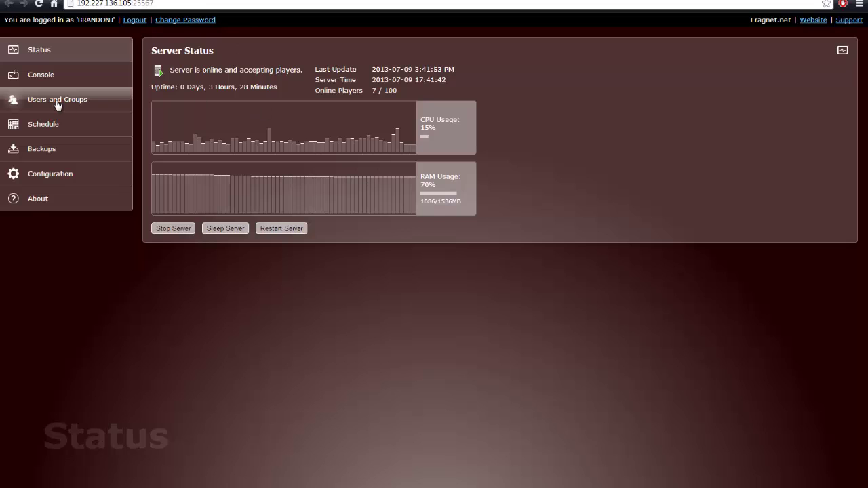
pyautogui.click(69, 77)
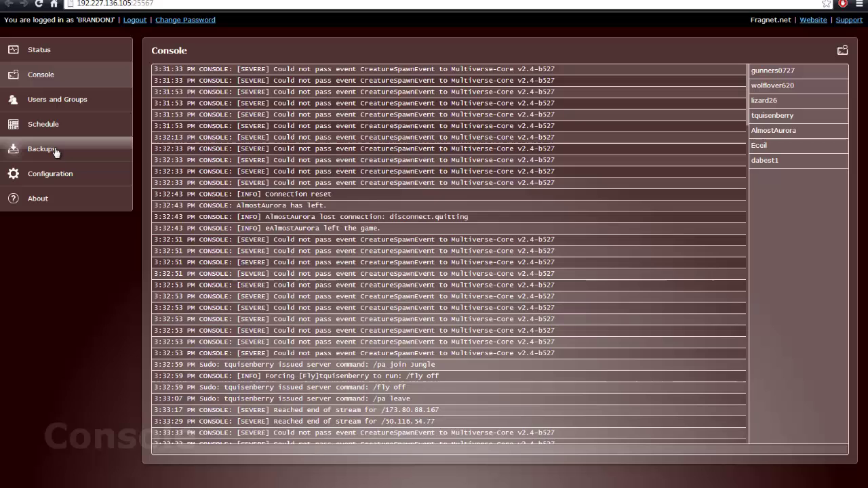
pyautogui.click(62, 108)
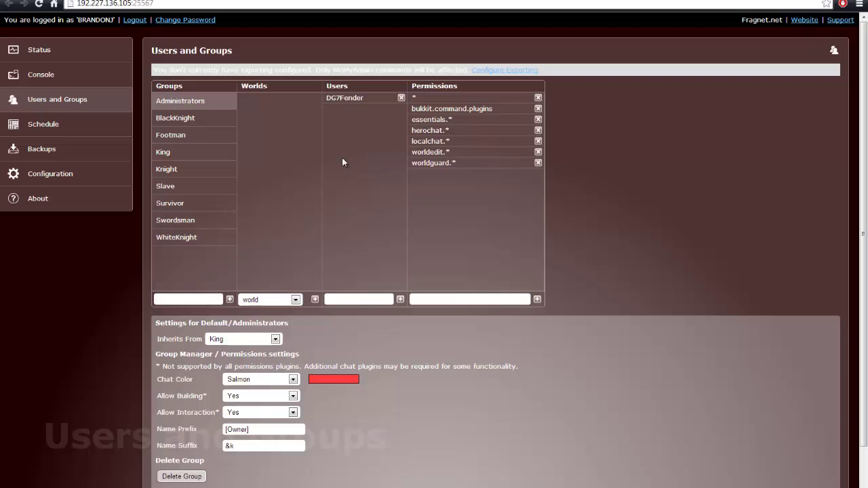
pyautogui.moveTo(157, 66); pyautogui.dragTo(311, 68)
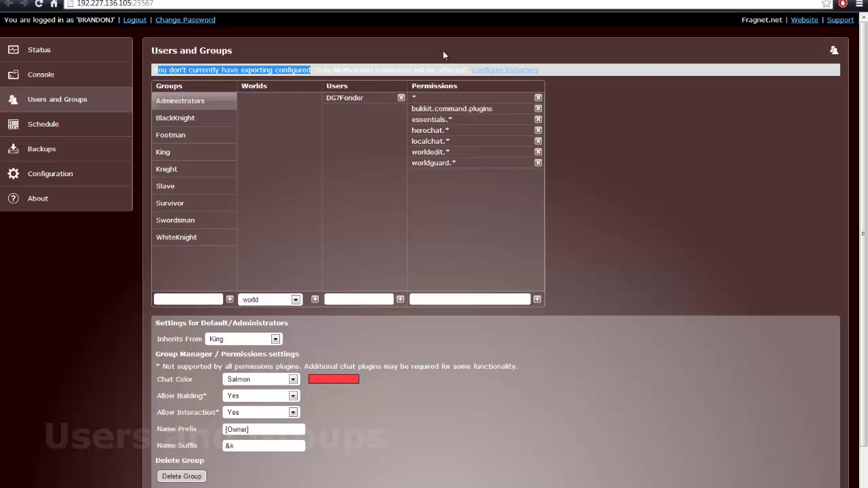
pyautogui.click(710, 172)
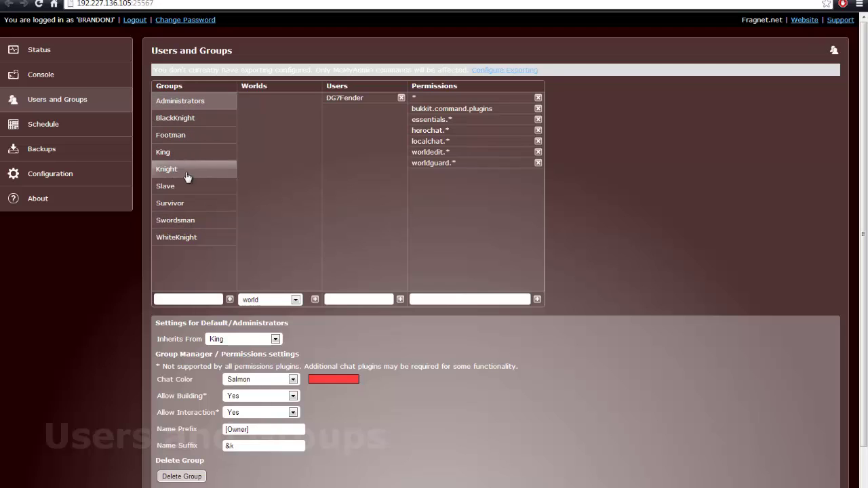
pyautogui.click(197, 135)
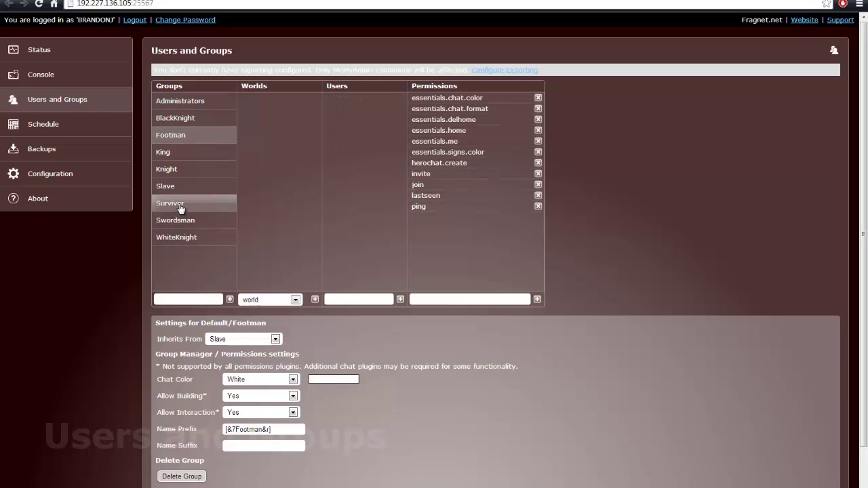
pyautogui.click(208, 187)
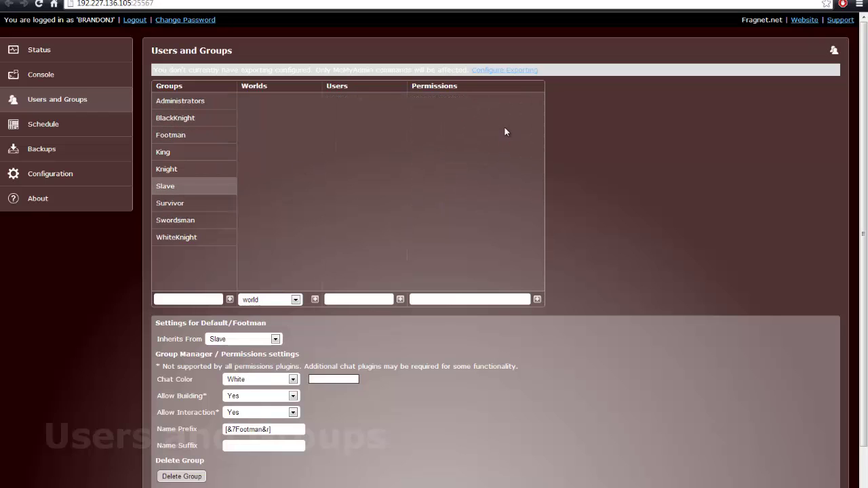
pyautogui.scroll(-2, 466, 135)
pyautogui.scroll(2, 467, 135)
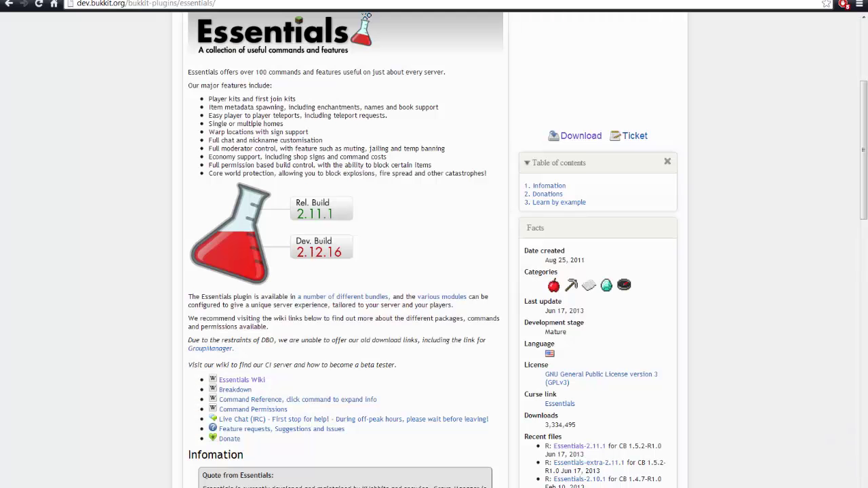
# Search Google for 'essentials permissions' and open the Essentials Command Reference page
pyautogui.hotkey('ctrl', 't')
pyautogui.write('essential')
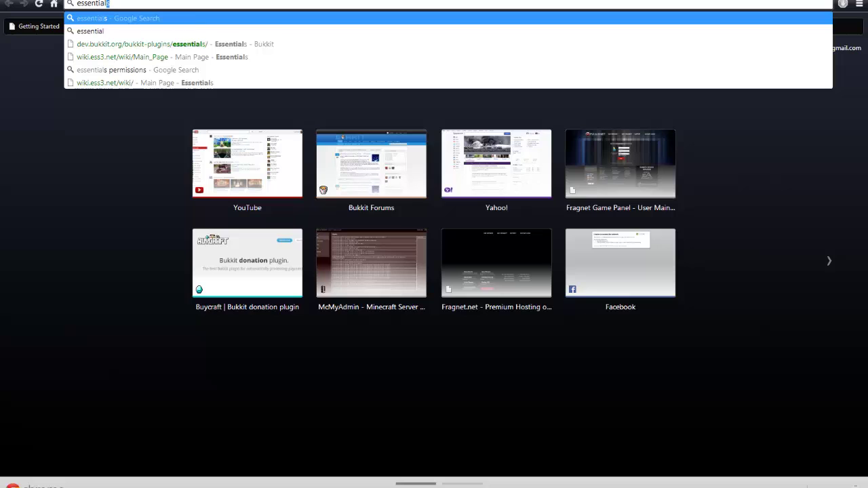
pyautogui.write('s permissions')
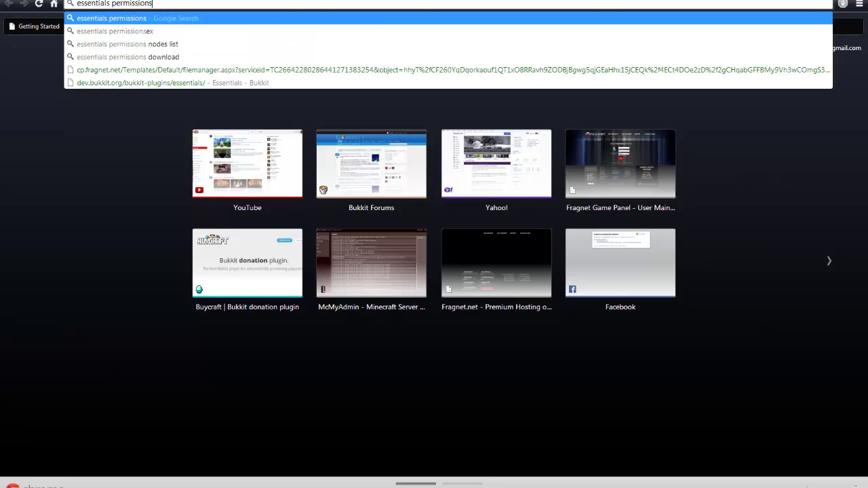
pyautogui.press('Return')
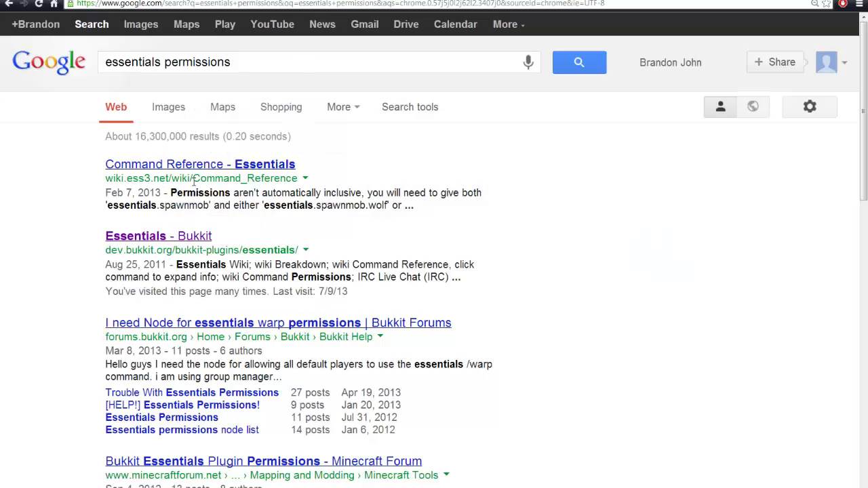
pyautogui.click(195, 165)
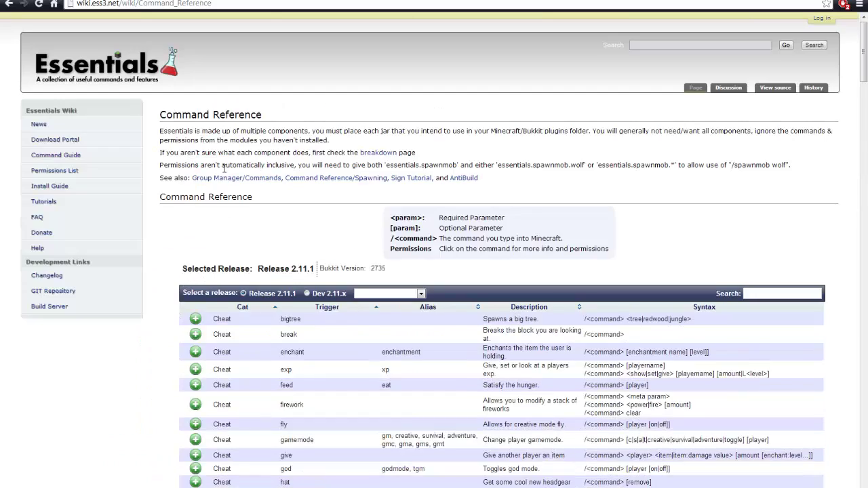
# Expand the god command to reveal its essentials.god and essentials.god.others permission nodes
pyautogui.scroll(-4, 284, 148)
pyautogui.scroll(-2, 286, 162)
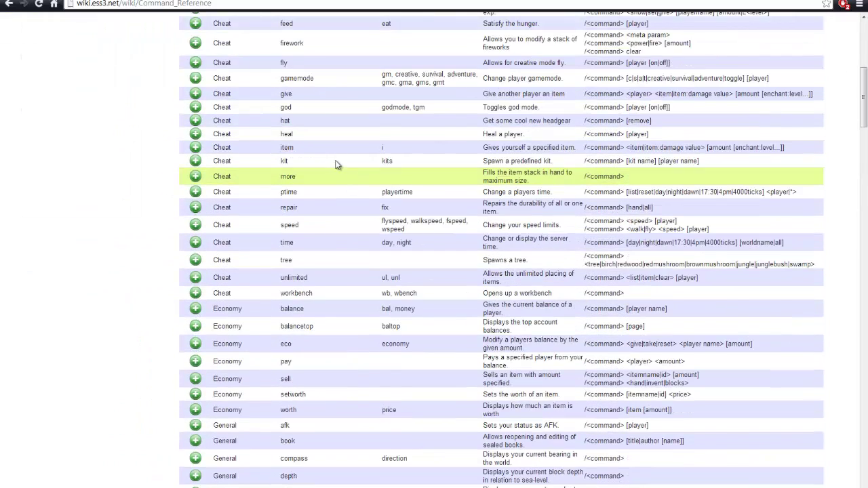
pyautogui.scroll(1, 337, 165)
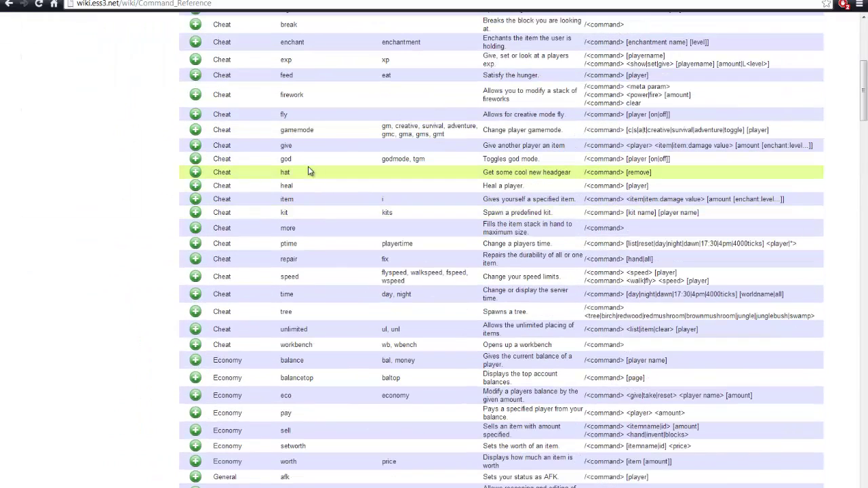
pyautogui.click(196, 160)
pyautogui.moveTo(303, 189); pyautogui.dragTo(258, 189)
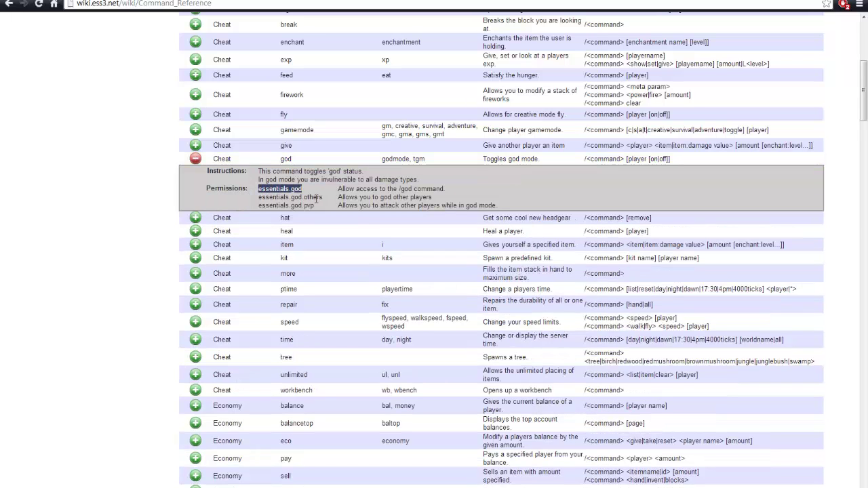
pyautogui.moveTo(323, 197); pyautogui.dragTo(261, 197)
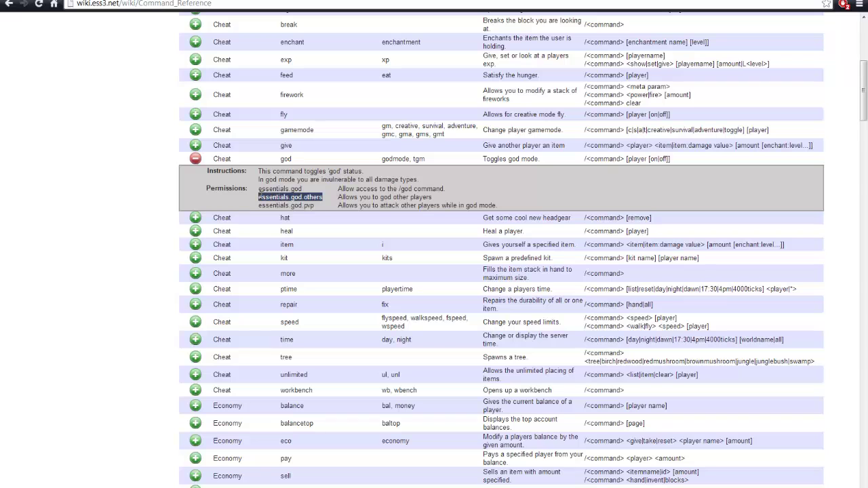
pyautogui.click(317, 196)
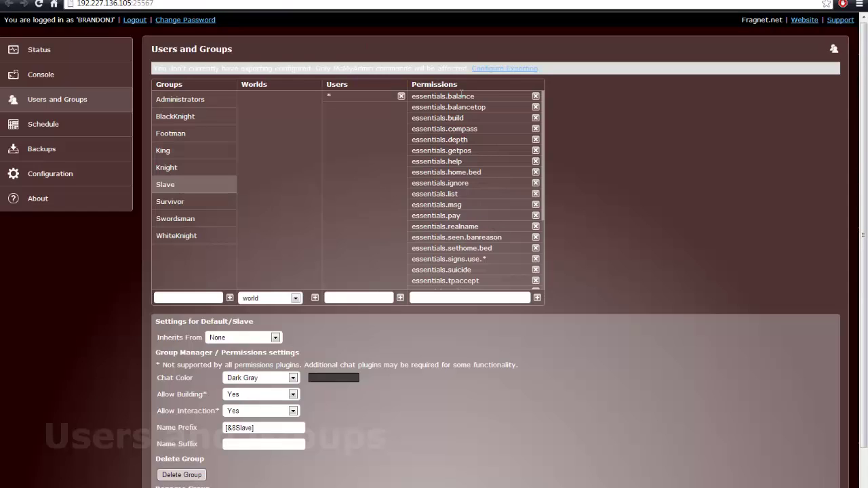
# Open Configuration's Features tab and check the permissions exporting mode, leaving it at None
pyautogui.click(42, 150)
pyautogui.click(68, 175)
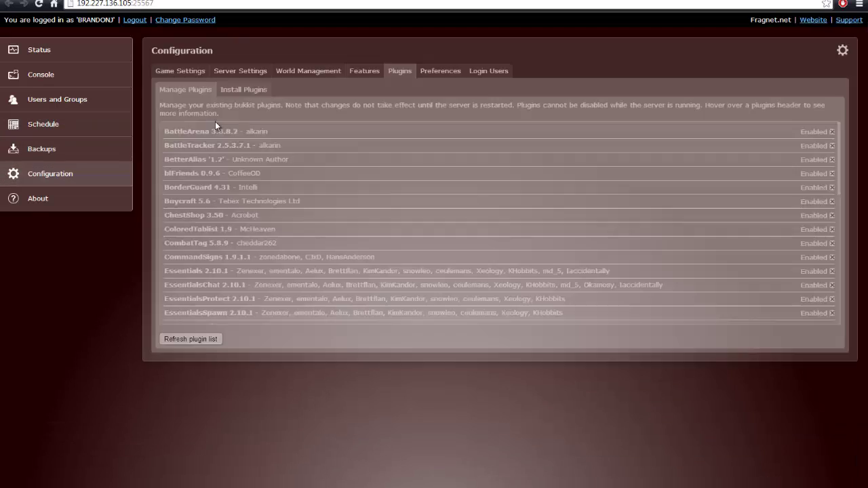
pyautogui.click(242, 71)
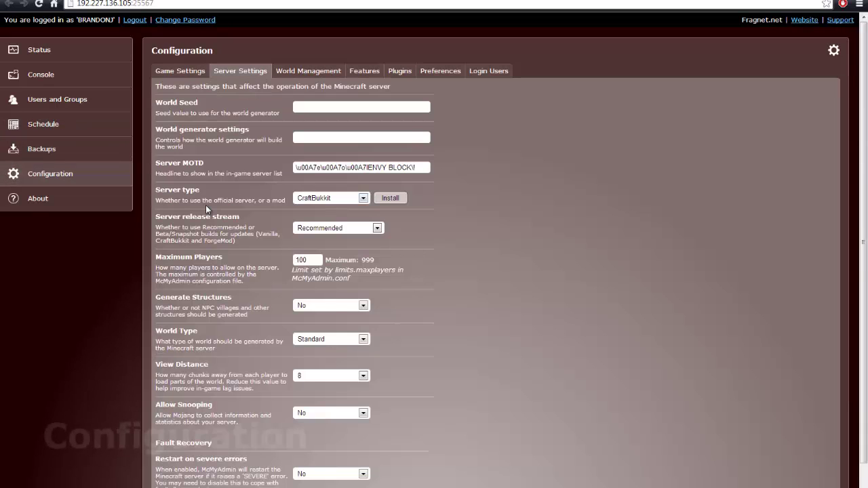
pyautogui.click(364, 71)
pyautogui.scroll(-3, 232, 272)
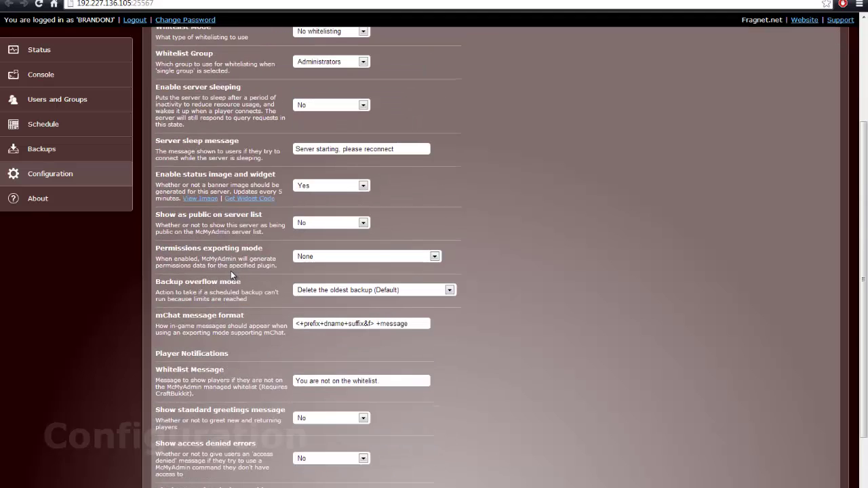
pyautogui.scroll(3, 303, 268)
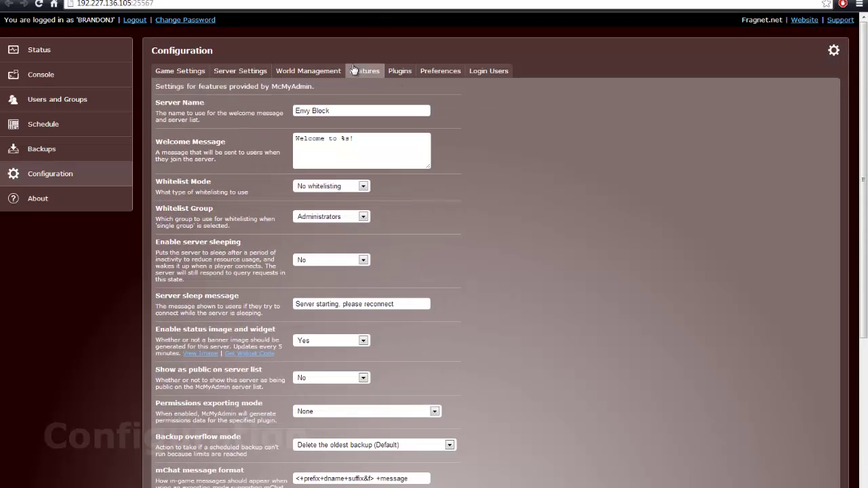
pyautogui.scroll(-3, 527, 253)
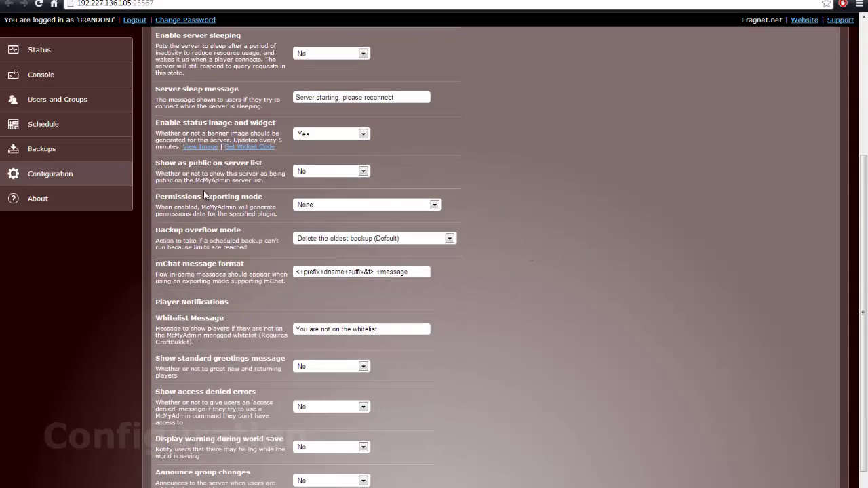
pyautogui.click(431, 205)
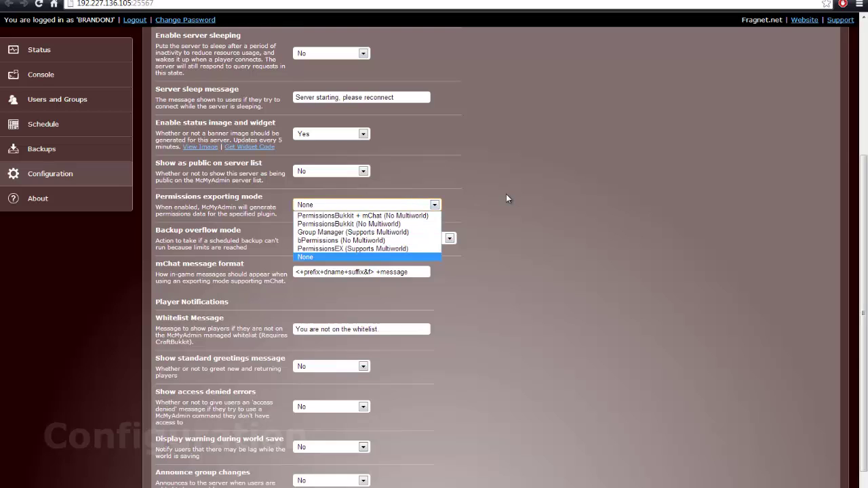
pyautogui.click(503, 198)
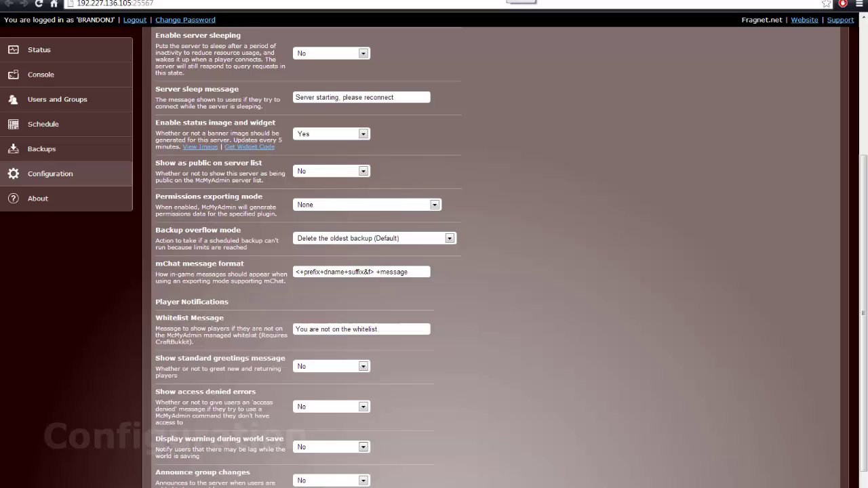
pyautogui.hotkey('ctrl', 't')
pyautogui.write('perm')
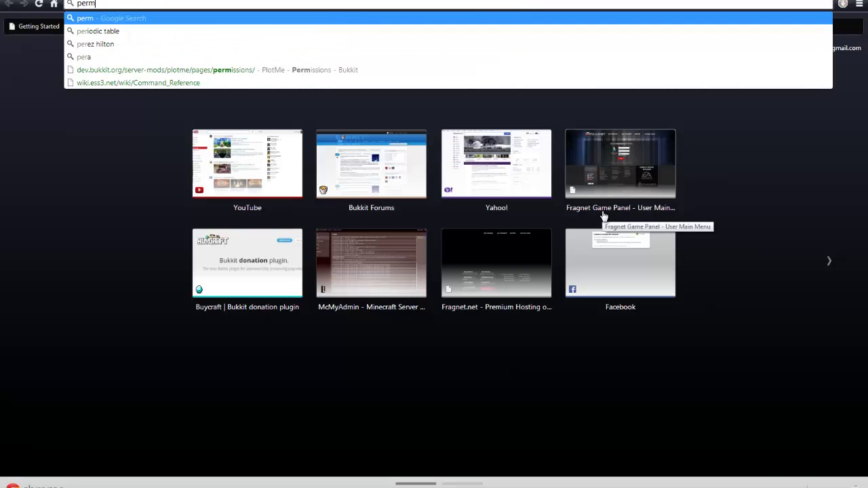
pyautogui.write('issions')
pyautogui.press('BackSpace')
pyautogui.press('BackSpace')
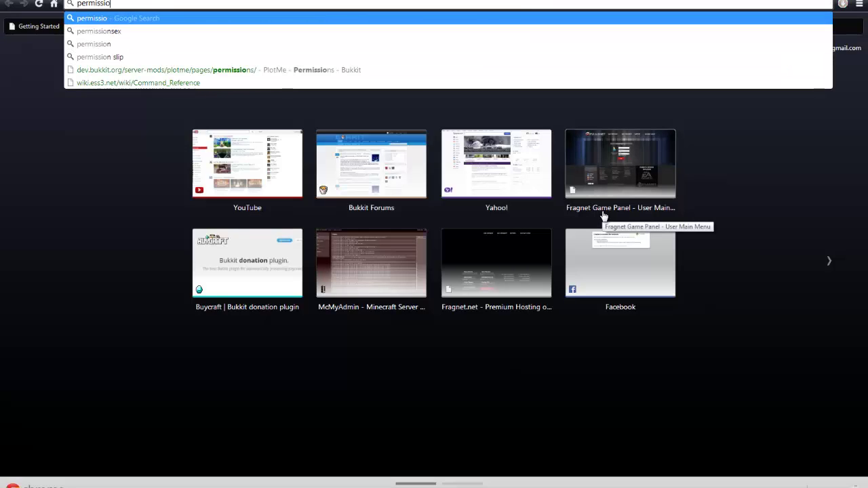
pyautogui.write('nsex')
pyautogui.press('Return')
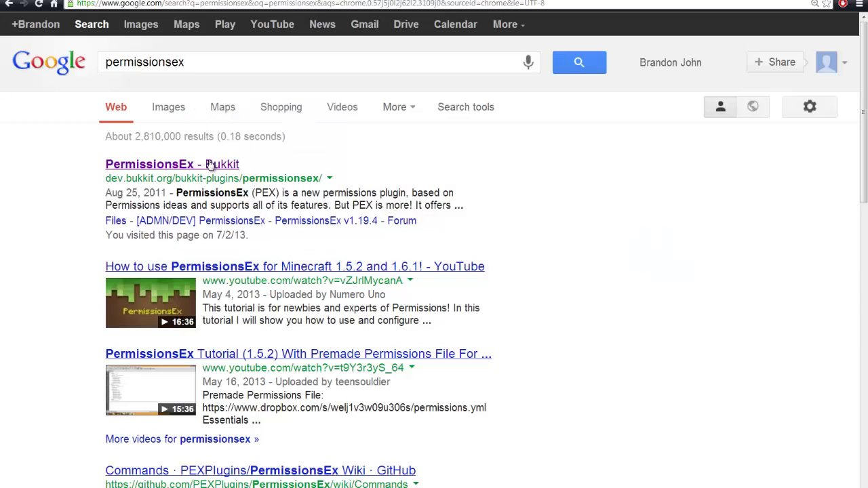
pyautogui.click(210, 164)
pyautogui.scroll(-3, 321, 207)
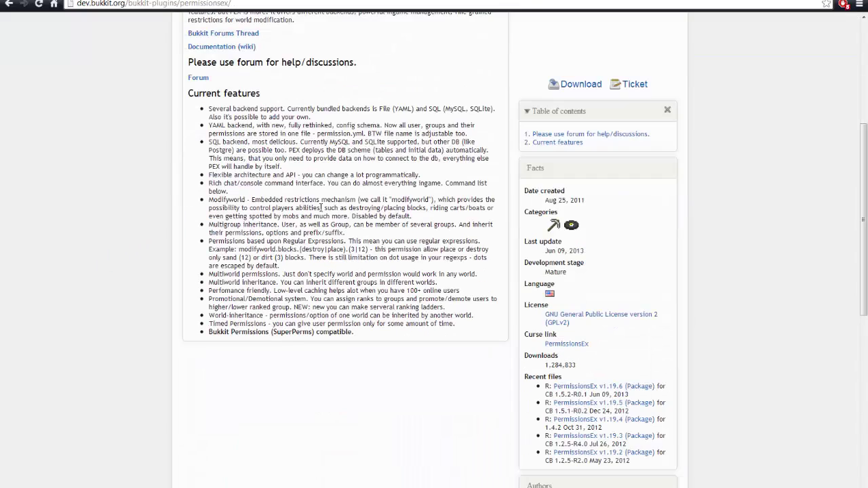
pyautogui.scroll(2, 298, 183)
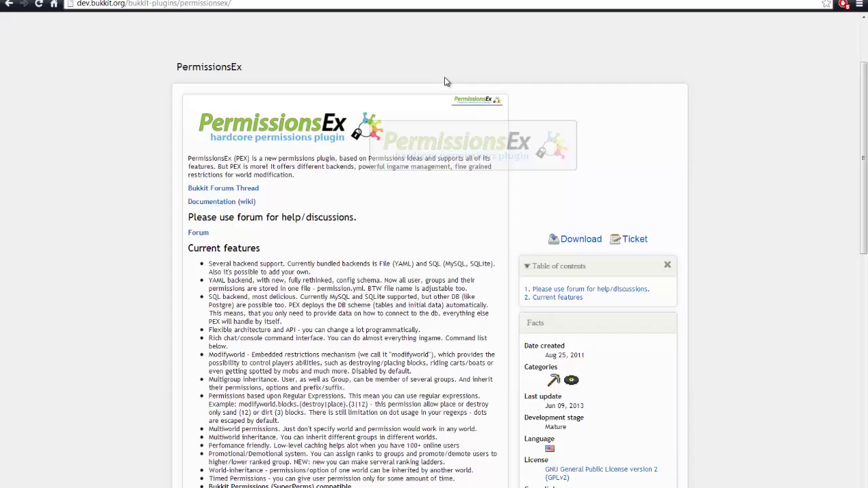
pyautogui.hotkey('ctrl', 'Tab')
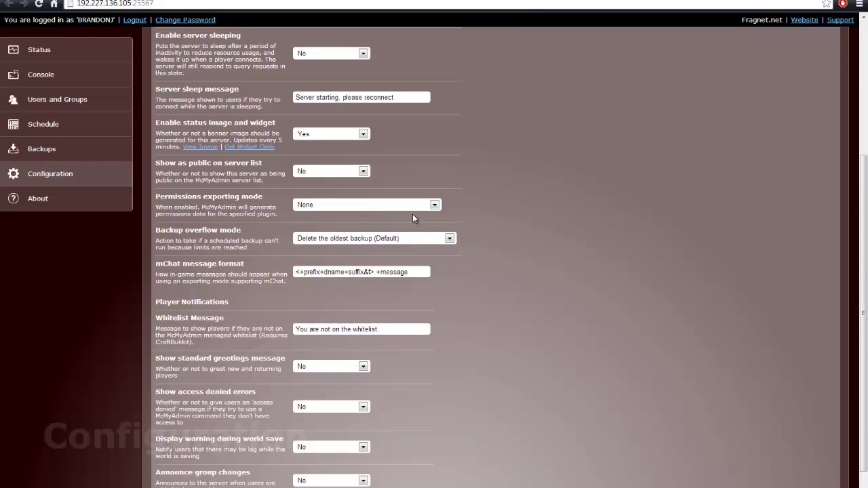
# Recheck the permissions exporting mode (still None), then view the Slave group in Users and Groups
pyautogui.click(430, 208)
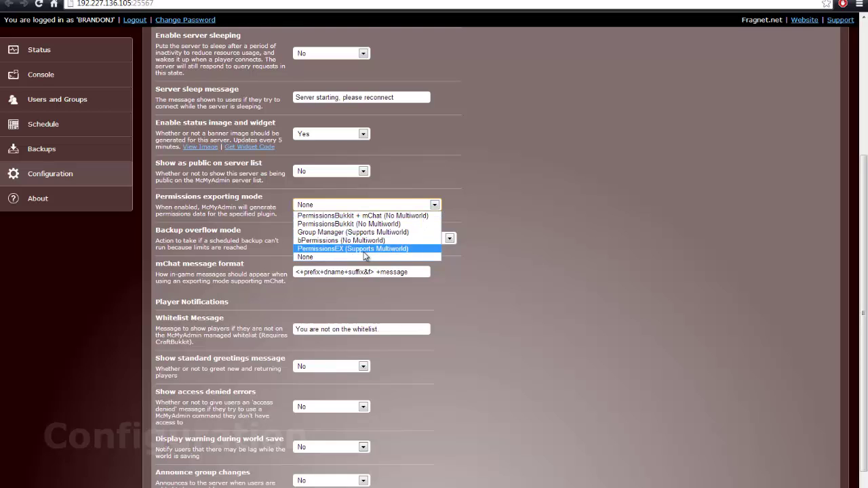
pyautogui.click(583, 195)
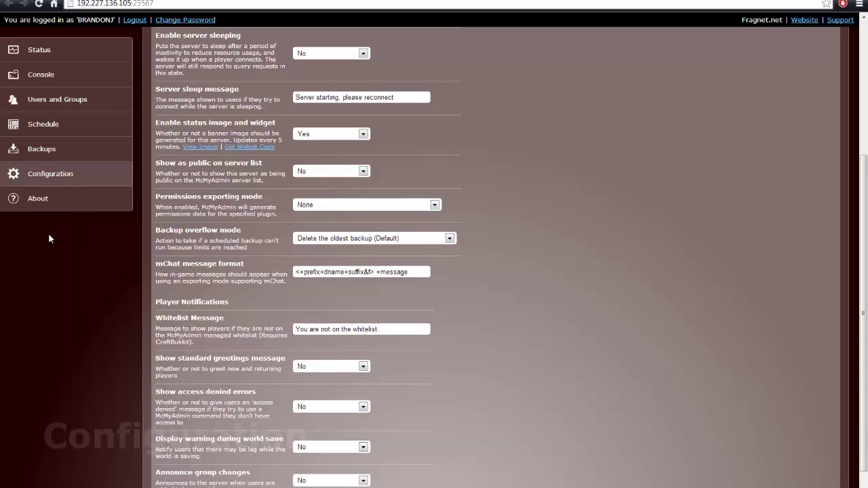
pyautogui.click(66, 84)
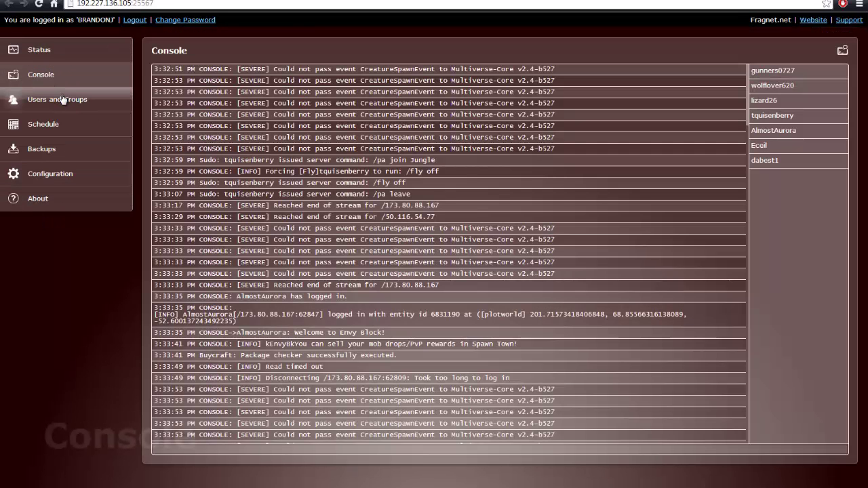
pyautogui.click(71, 178)
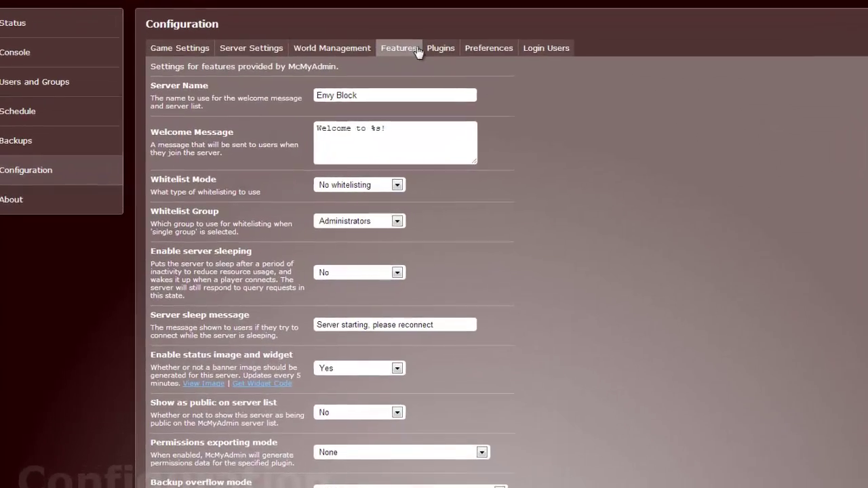
pyautogui.scroll(-4, 454, 112)
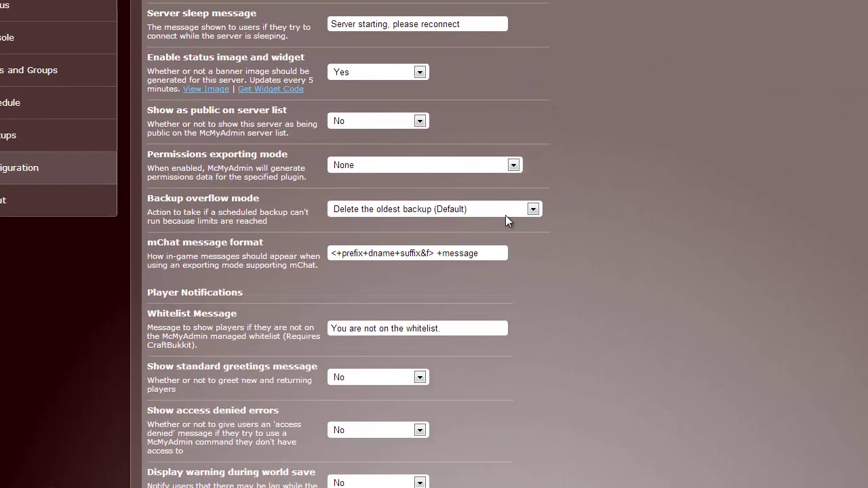
pyautogui.click(509, 162)
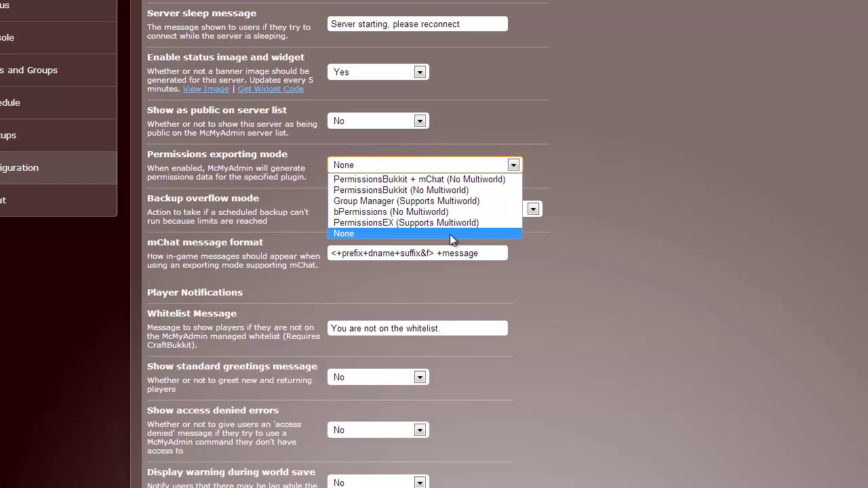
pyautogui.moveTo(450, 223); pyautogui.dragTo(326, 178)
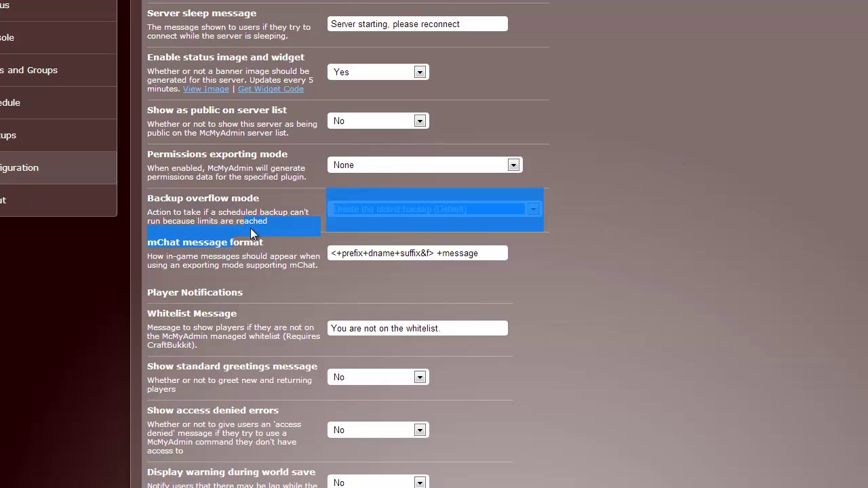
pyautogui.click(259, 212)
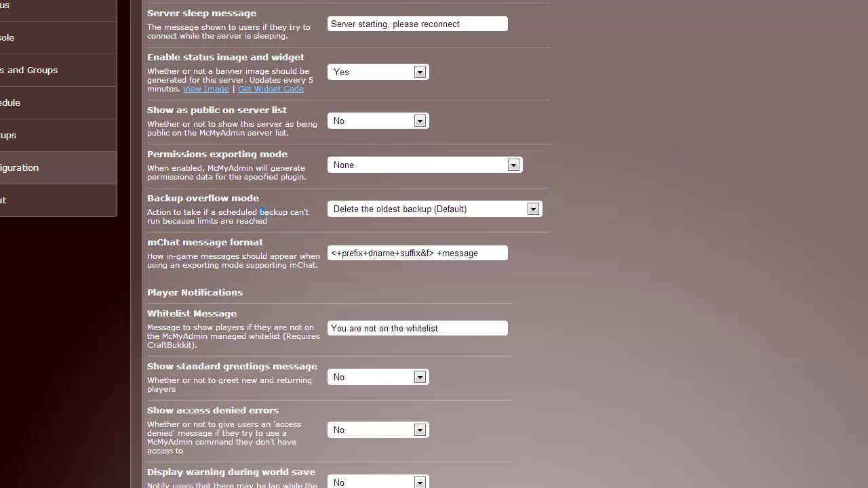
pyautogui.click(35, 74)
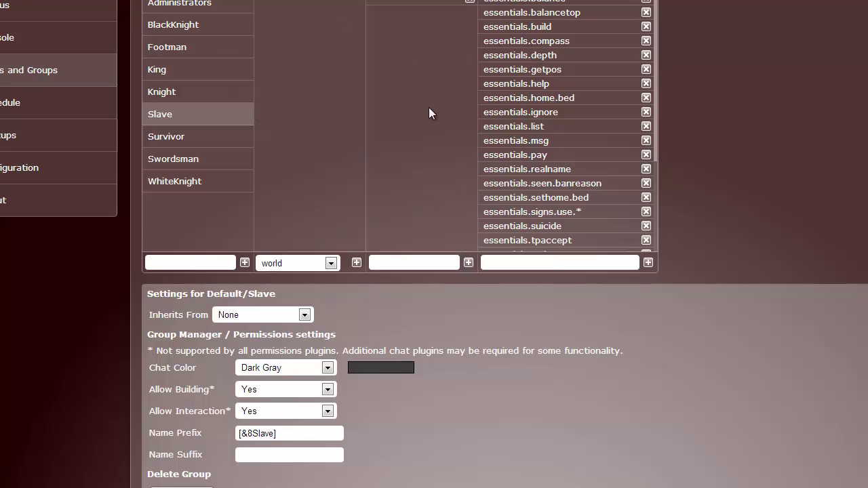
pyautogui.scroll(1, 428, 108)
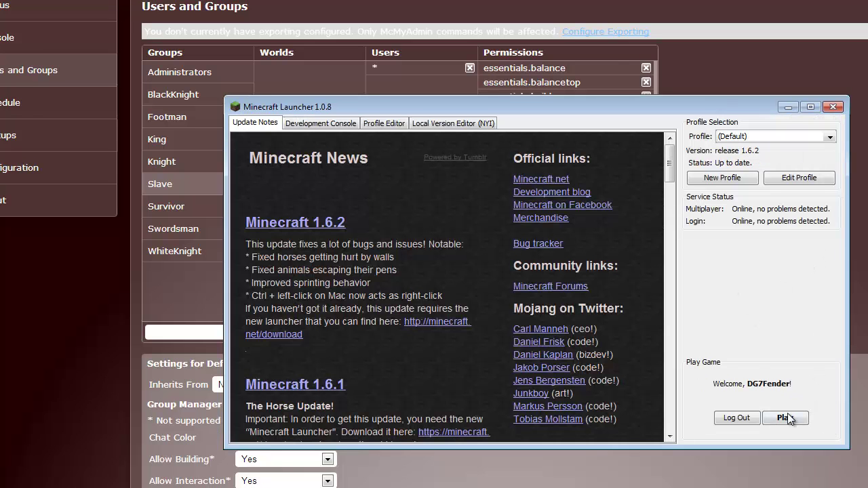
# Launch Minecraft, join the Envy Block server via Multiplayer, and walk through the gate to spawn
pyautogui.click(784, 417)
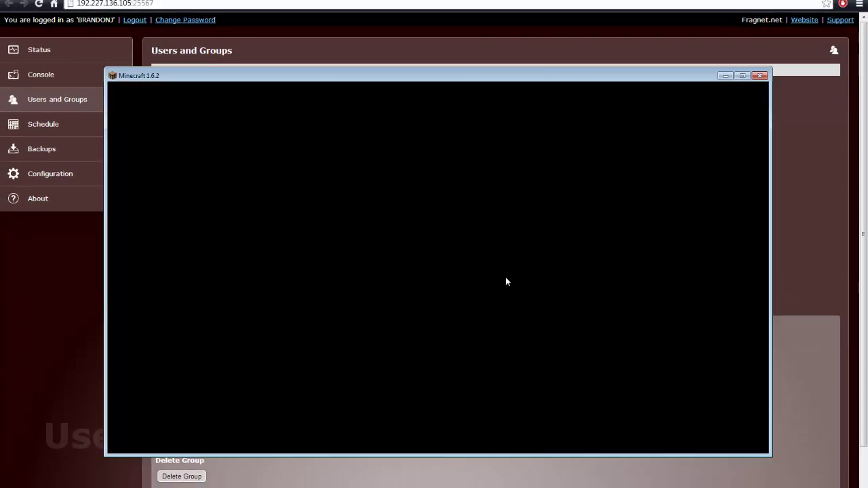
pyautogui.click(484, 264)
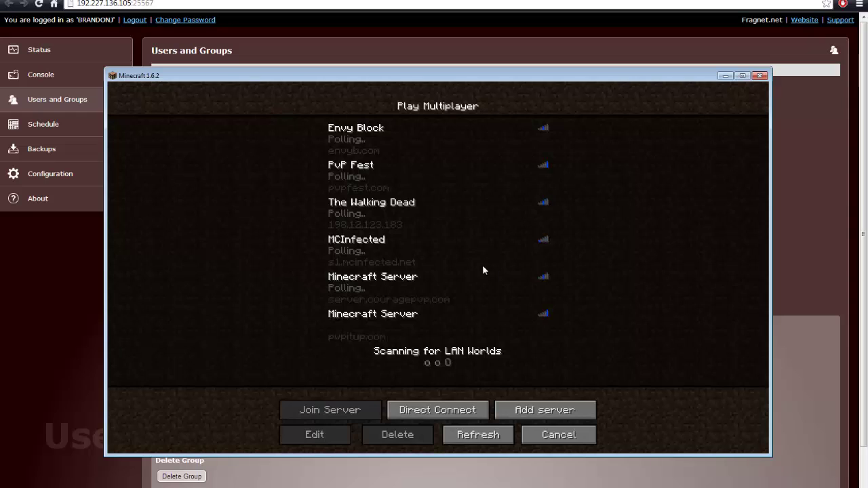
pyautogui.click(412, 134)
pyautogui.click(330, 409)
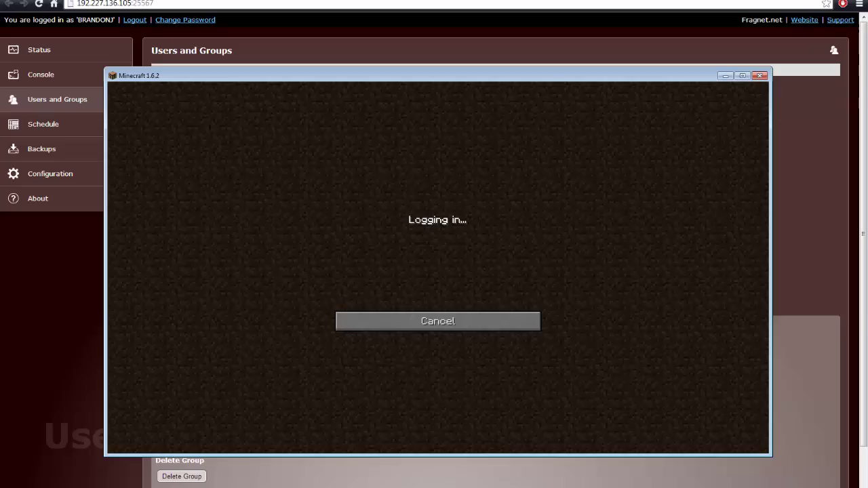
pyautogui.press('w')
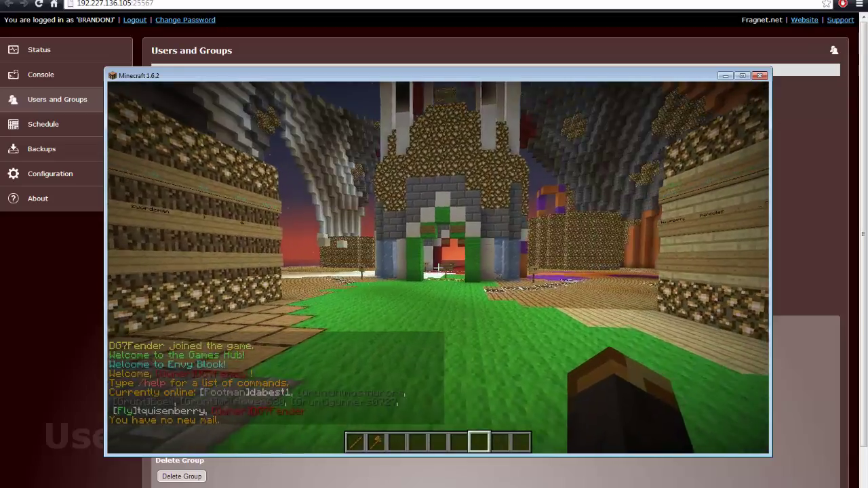
pyautogui.press('Tab')
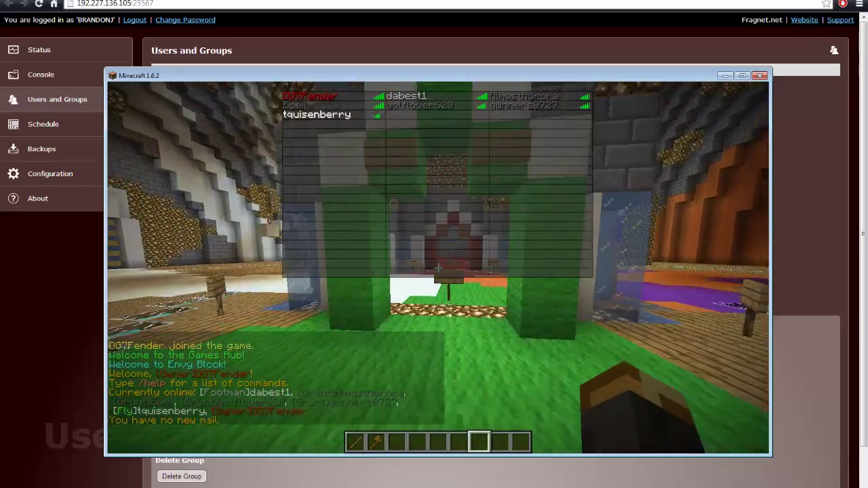
pyautogui.press('w')
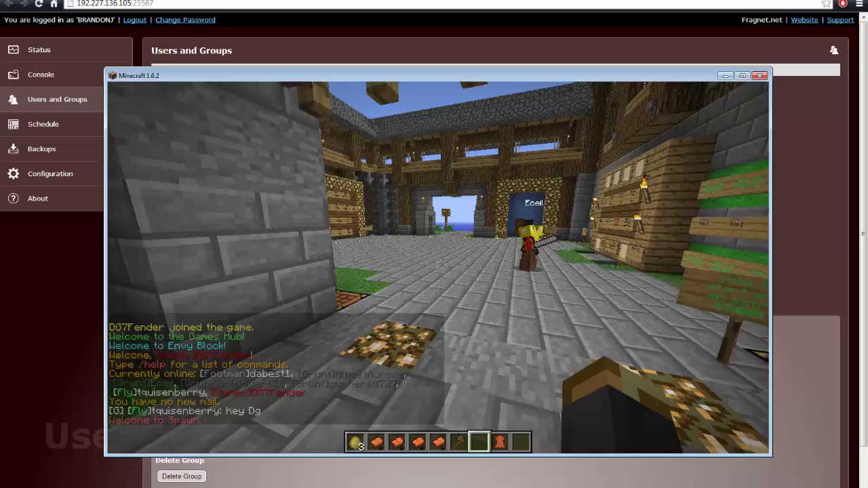
# Remove one player from the Fly group with a /pex command, then walk over to the other player
pyautogui.press('t')
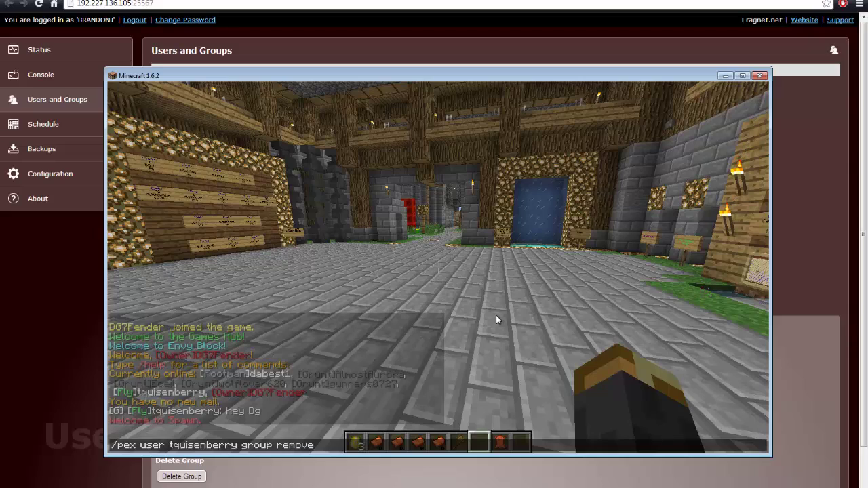
pyautogui.press('Return')
pyautogui.press('w')
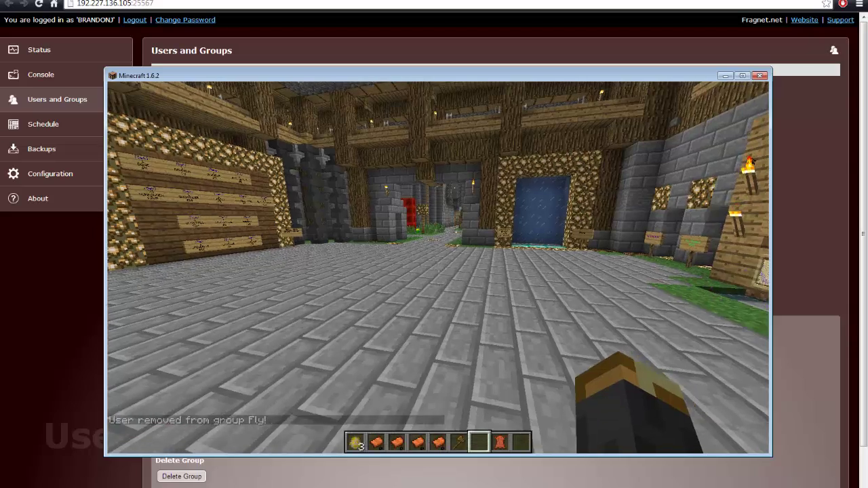
pyautogui.press('w')
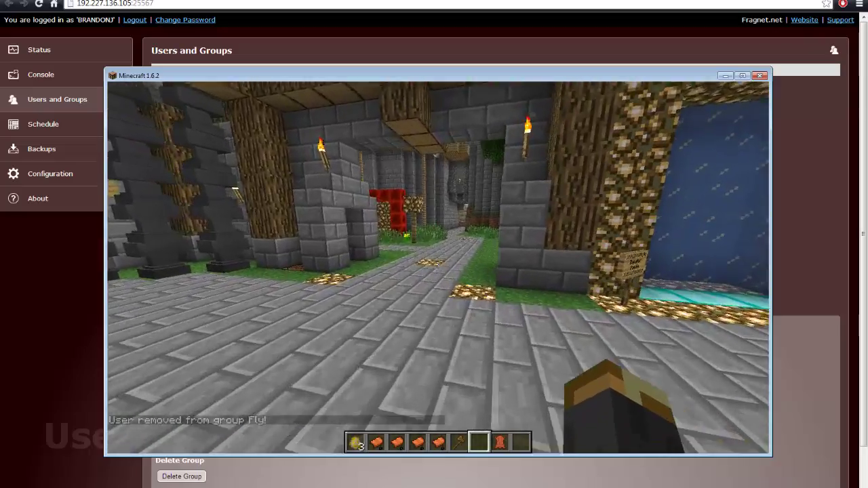
pyautogui.press('Tab')
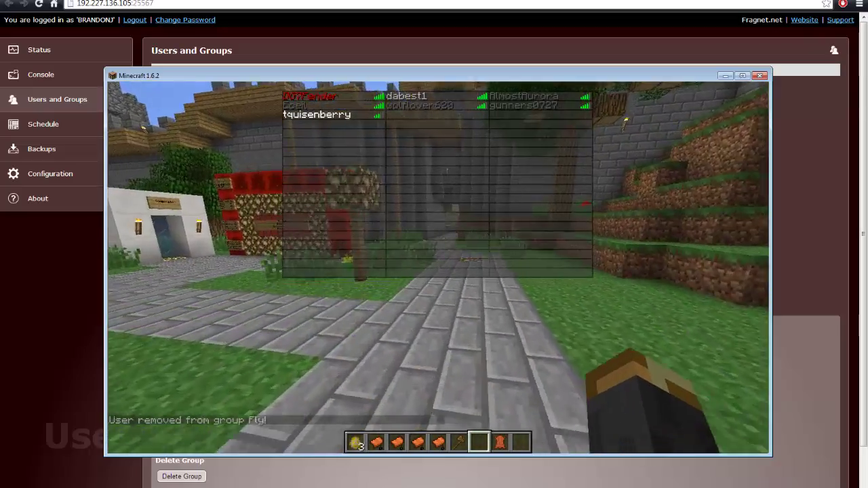
pyautogui.press('w')
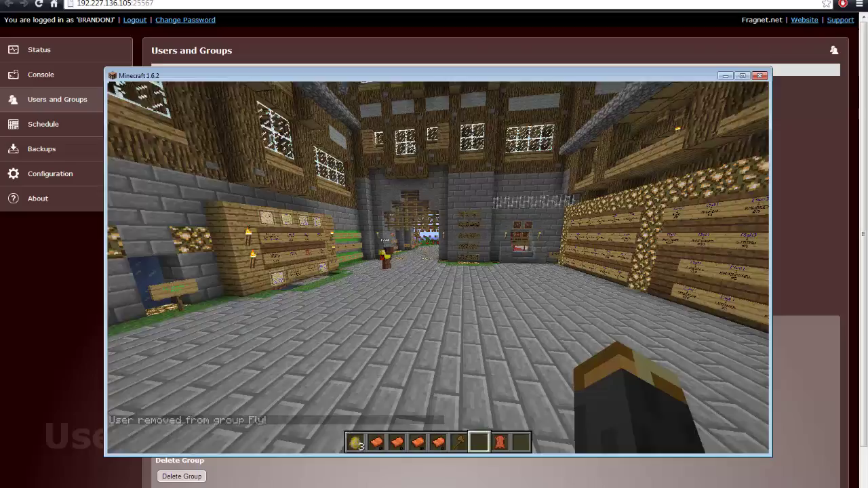
pyautogui.press('w')
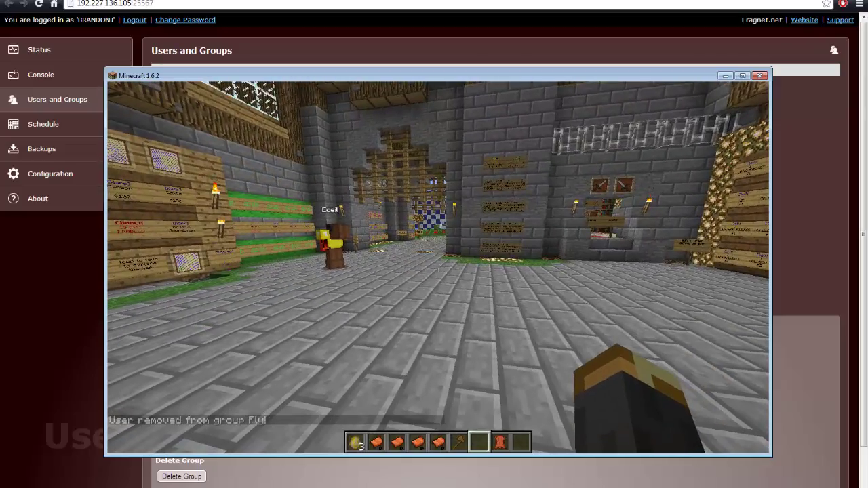
pyautogui.press('w')
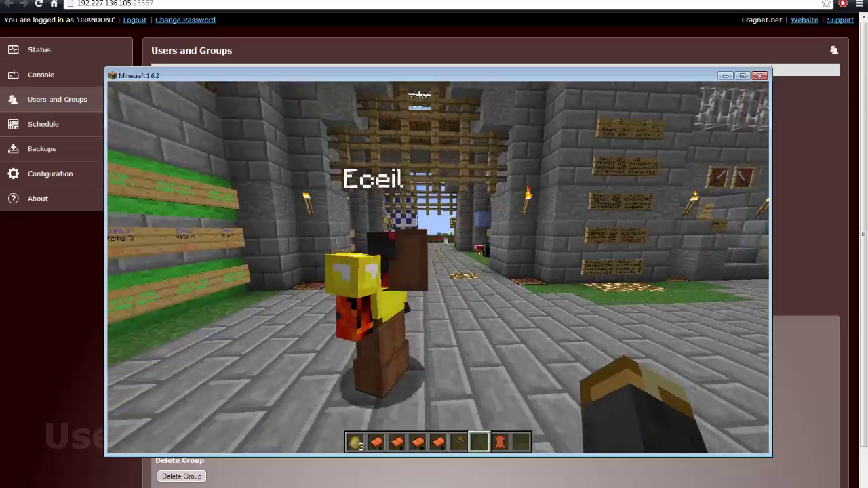
pyautogui.press('w')
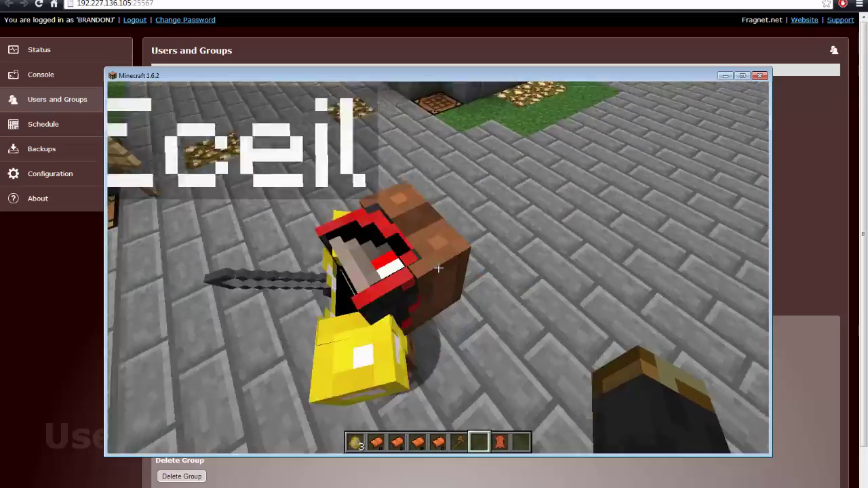
pyautogui.press('s')
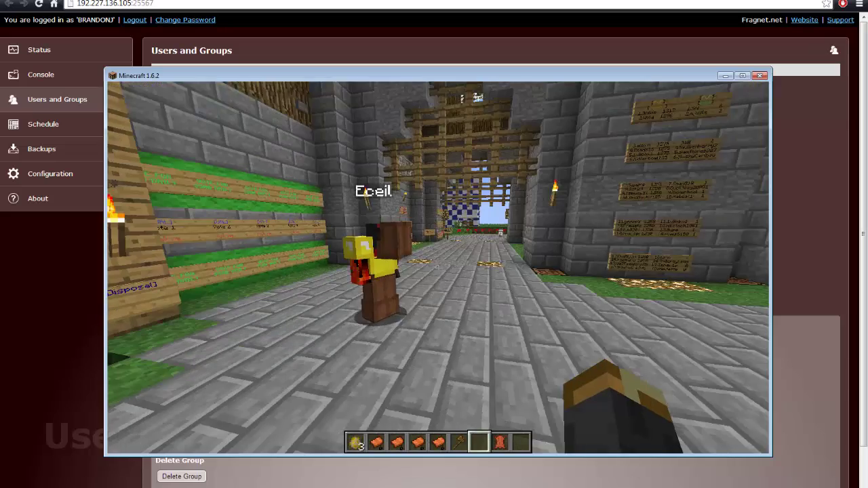
# Add the nearby player to the Footman group with /pex user <player> group add Footman
pyautogui.press('t')
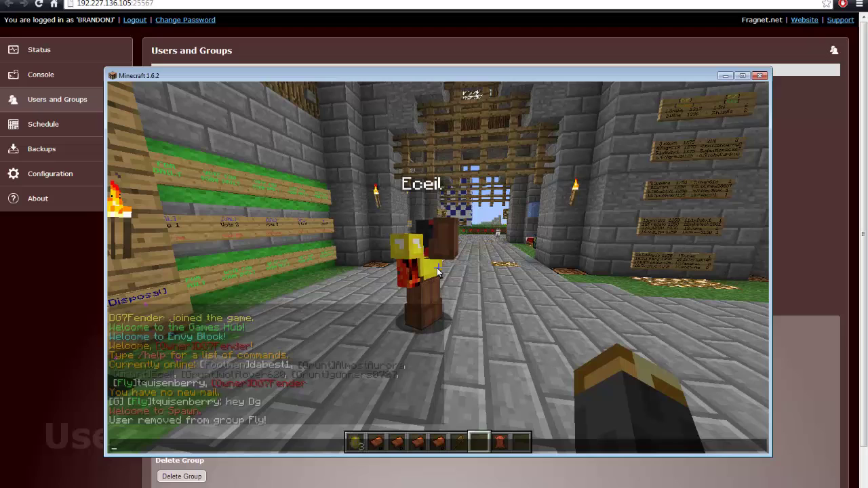
pyautogui.write('/')
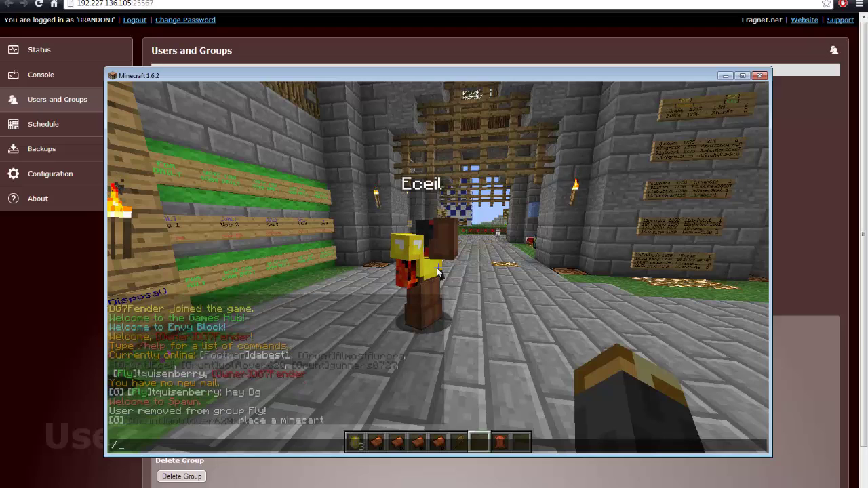
pyautogui.write('pex user')
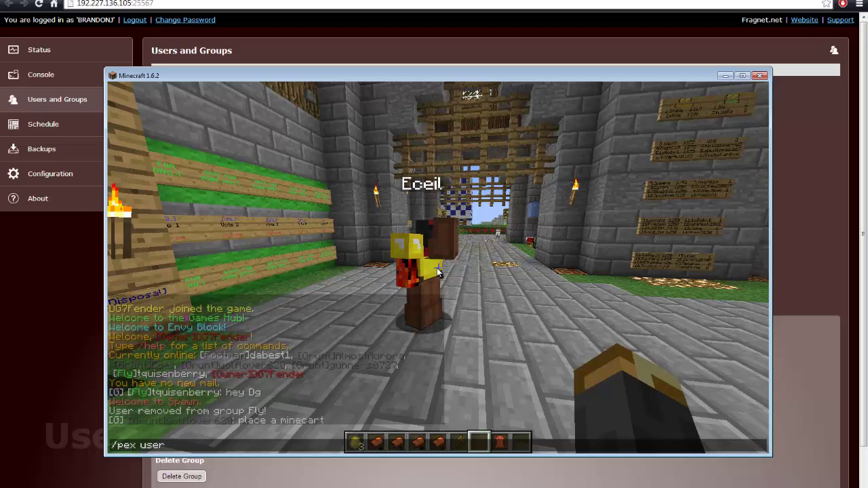
pyautogui.write(' Eceil')
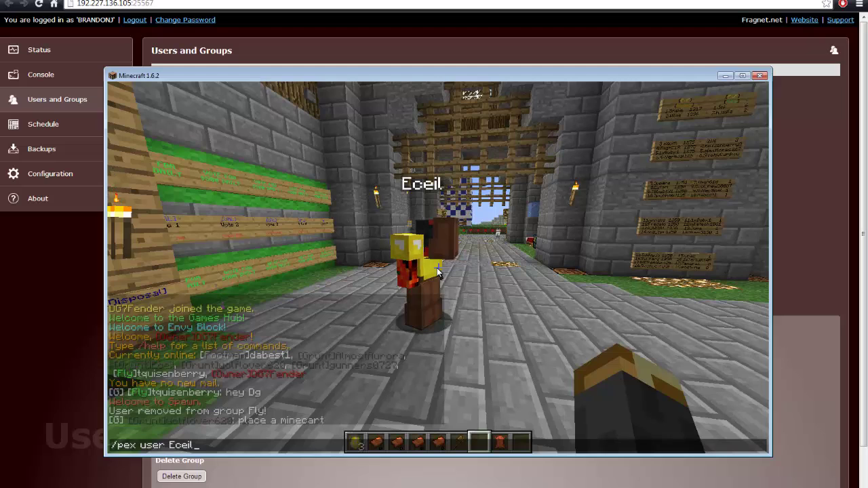
pyautogui.write(' group ad')
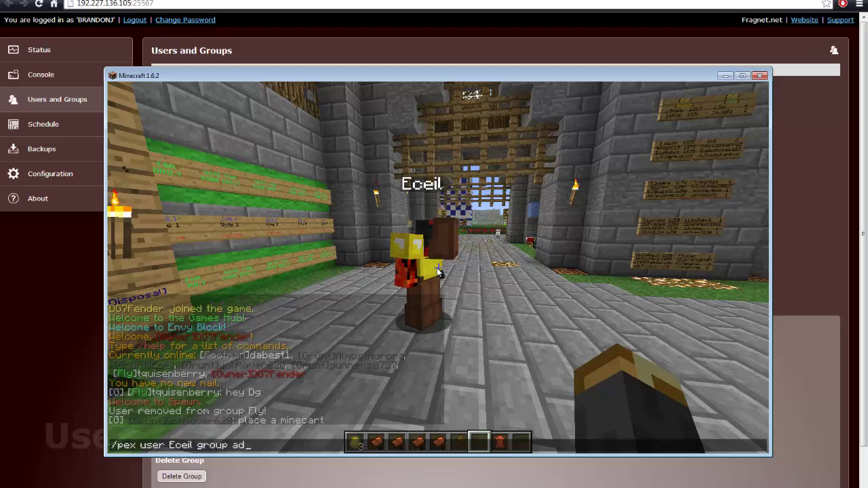
pyautogui.write('d Footman')
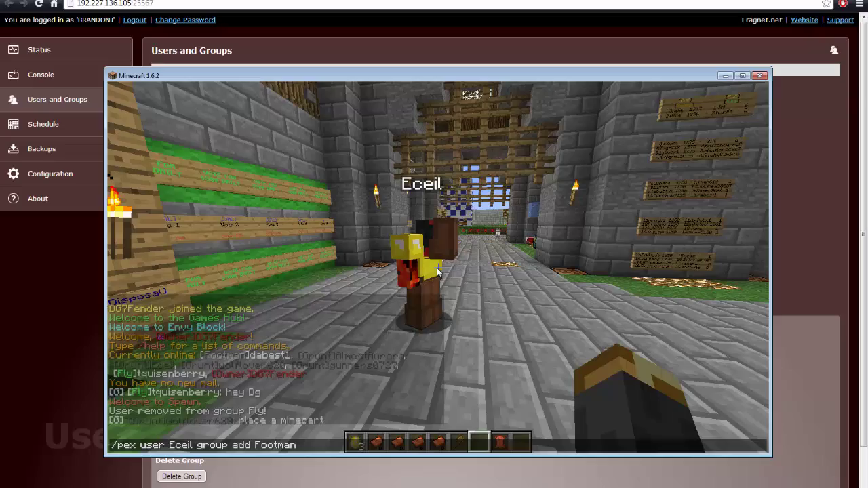
pyautogui.press('Return')
pyautogui.press('s')
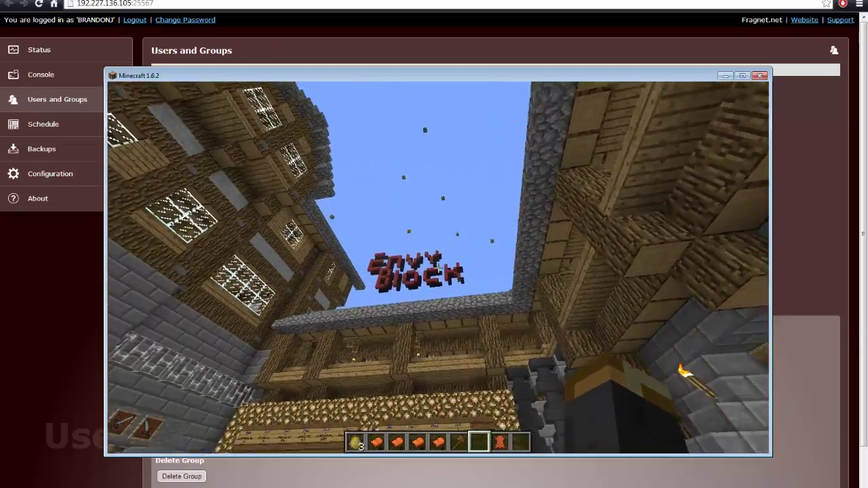
pyautogui.press('w')
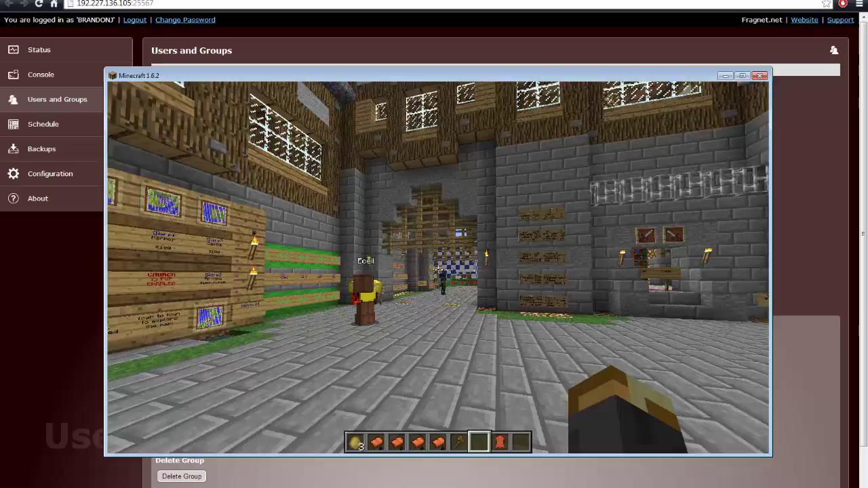
pyautogui.press('w')
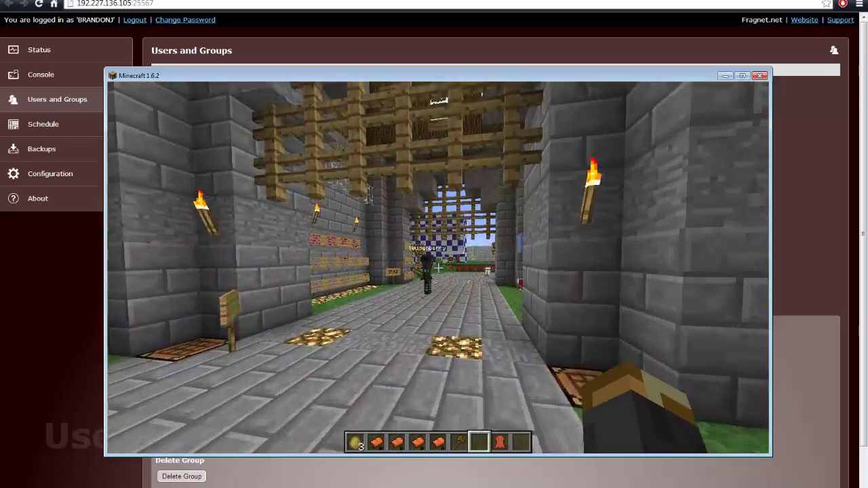
pyautogui.press('w')
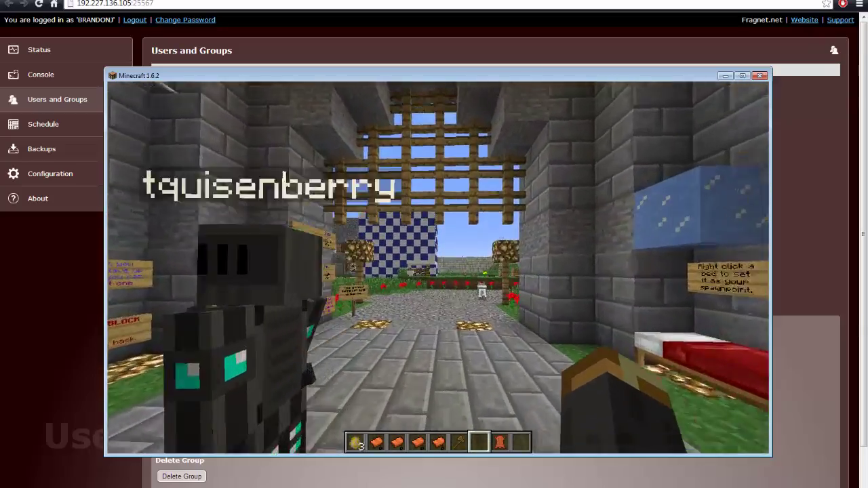
pyautogui.press('w')
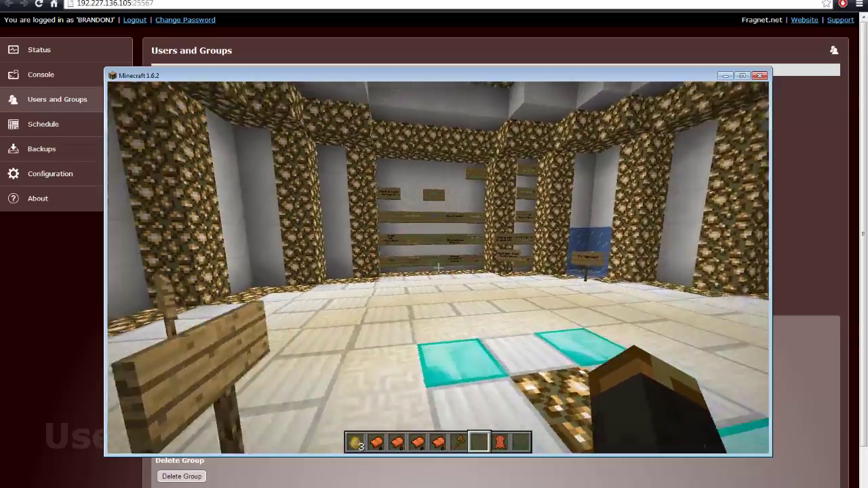
pyautogui.press('w')
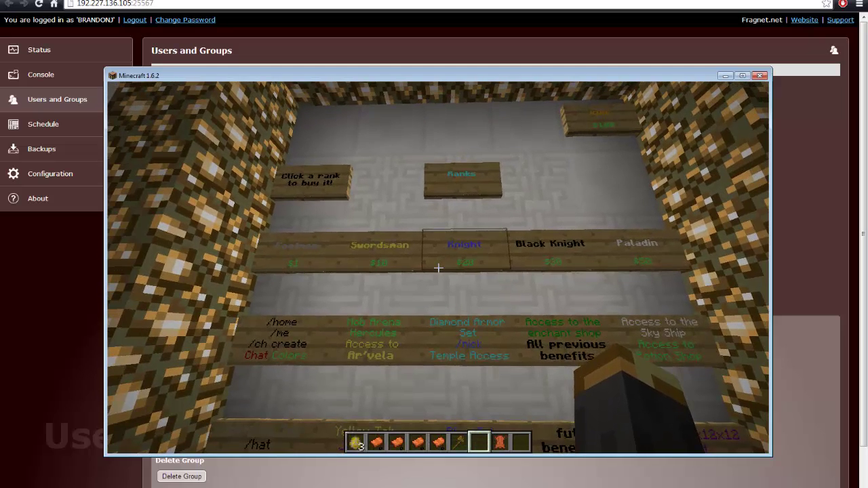
pyautogui.press('a')
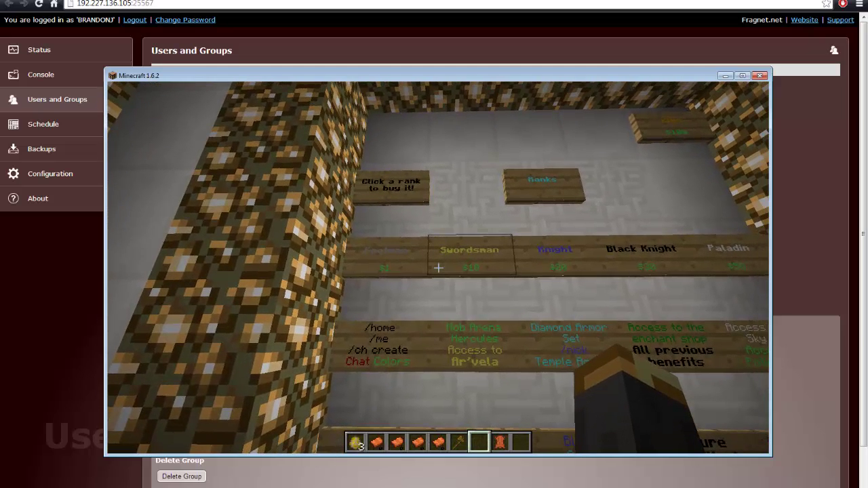
pyautogui.press('d')
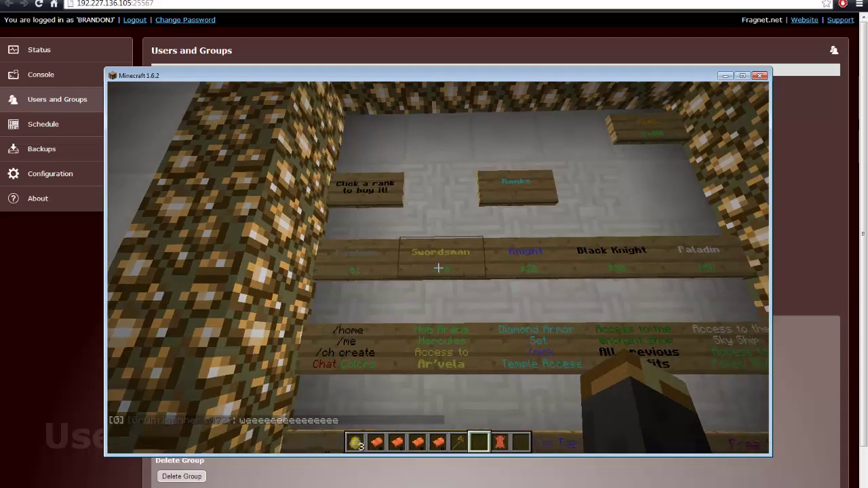
pyautogui.press('a')
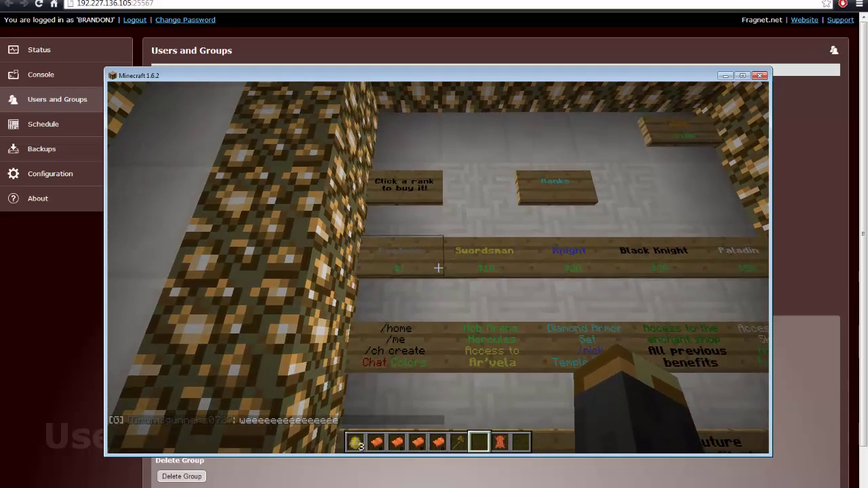
pyautogui.press('a')
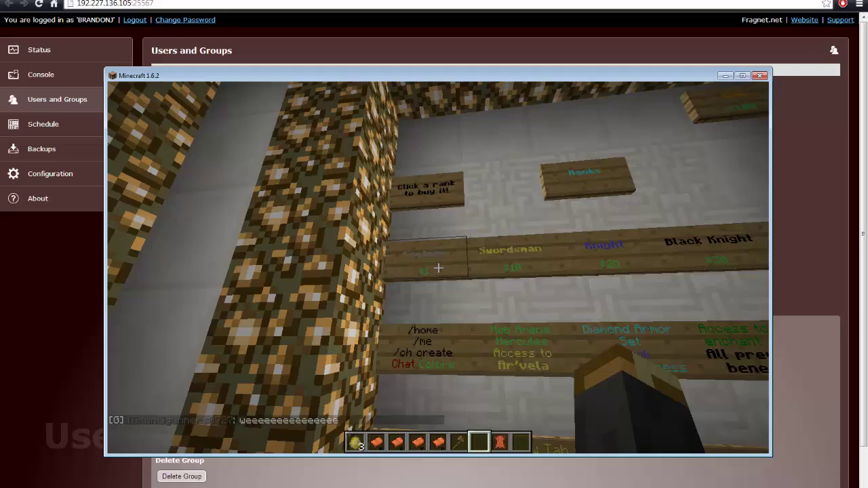
# Run /buy in chat to list the Buycraft rank packages
pyautogui.press('t')
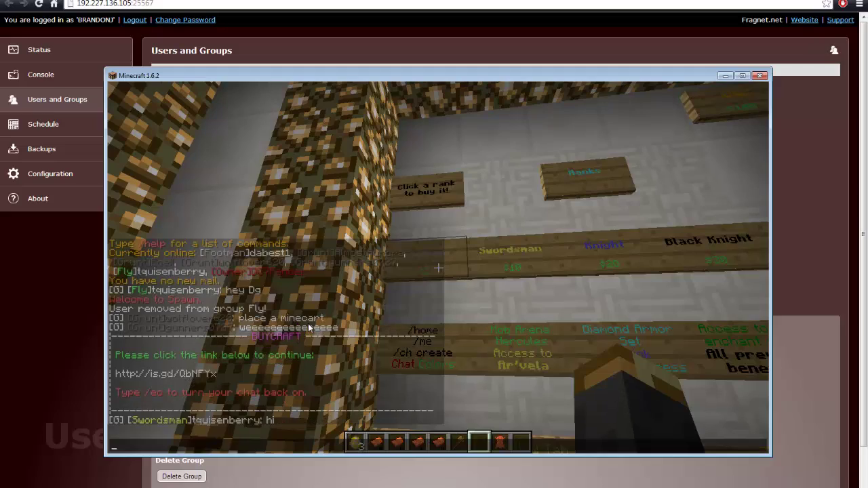
pyautogui.press('Escape')
pyautogui.press('w')
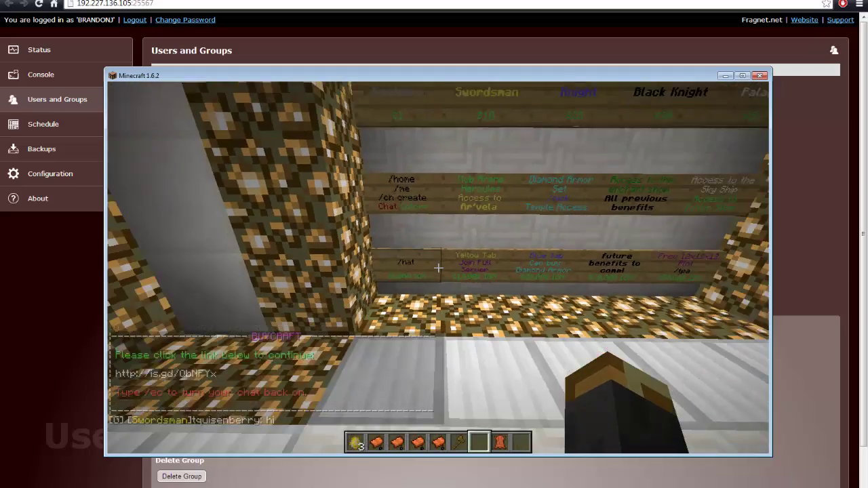
pyautogui.press('s')
pyautogui.write('t')
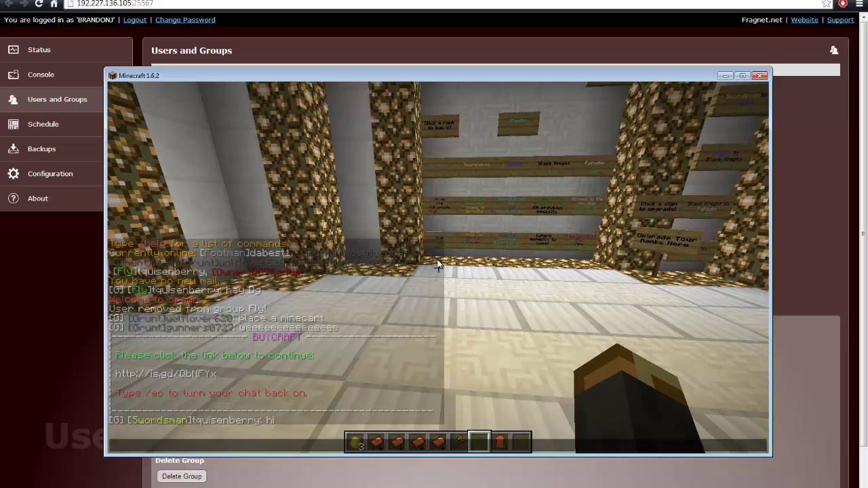
pyautogui.write('/buy')
pyautogui.press('Return')
# Run /buy 0 to get the Footman rank purchase link
pyautogui.press('t')
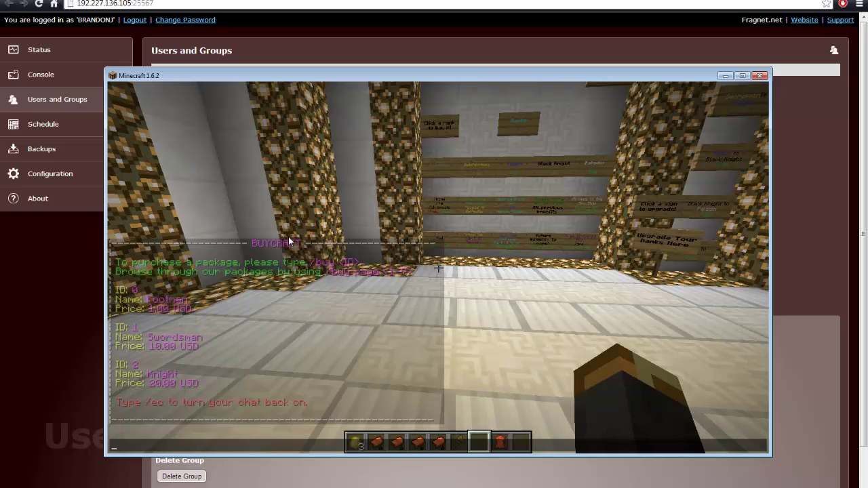
pyautogui.write('buy 0')
pyautogui.press('Return')
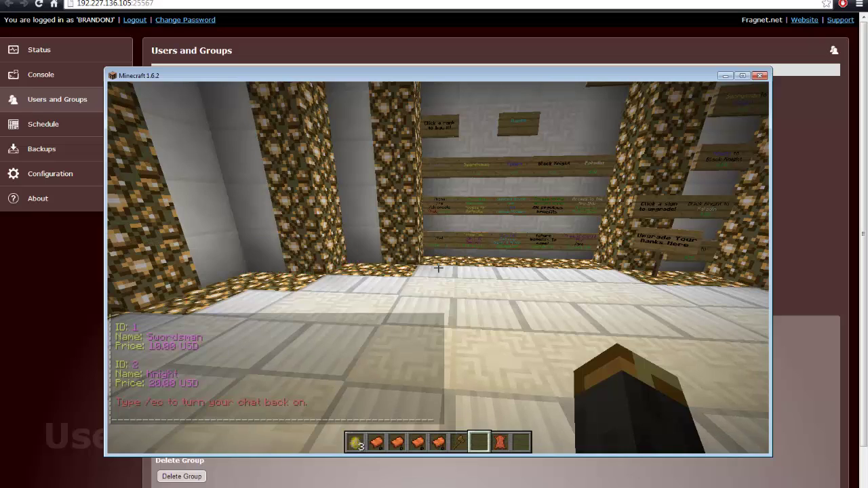
pyautogui.press('t')
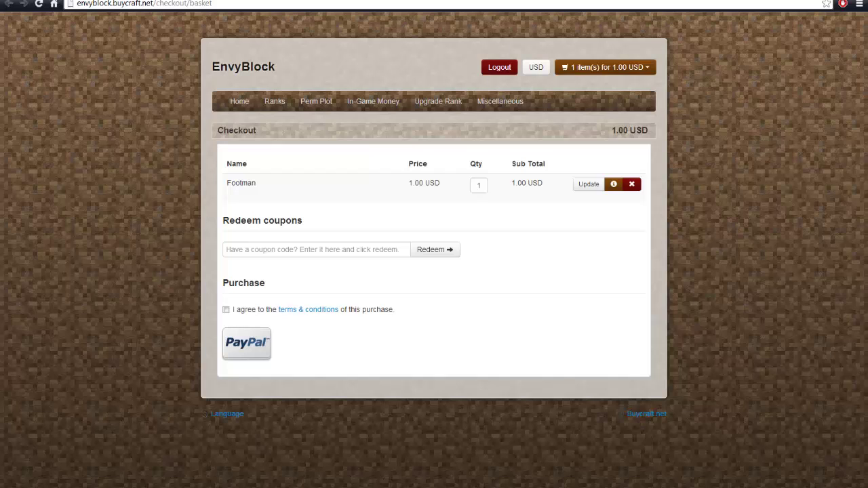
# Back in Minecraft, walk through the glowstone doorway up to the sign wall
pyautogui.hotkey('alt', 'Tab')
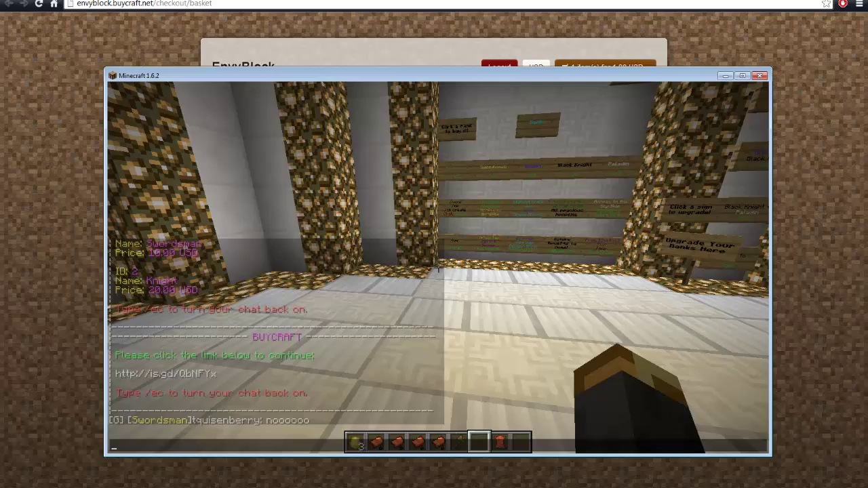
pyautogui.press('Escape')
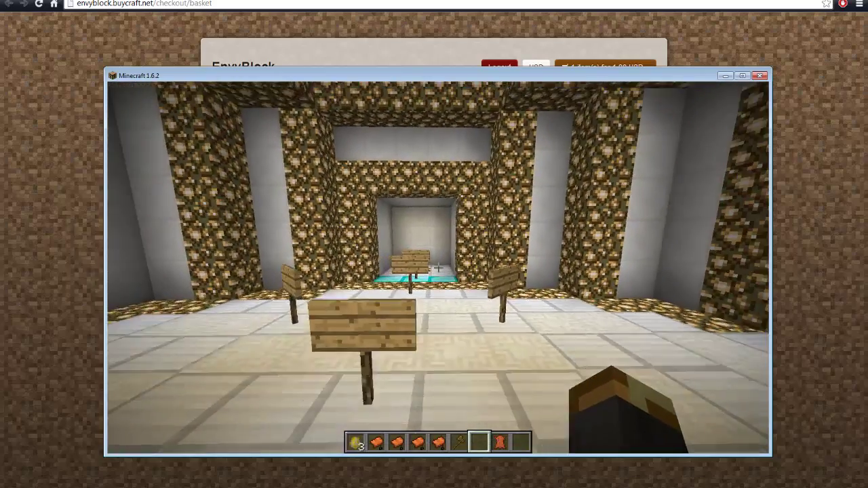
pyautogui.press('w')
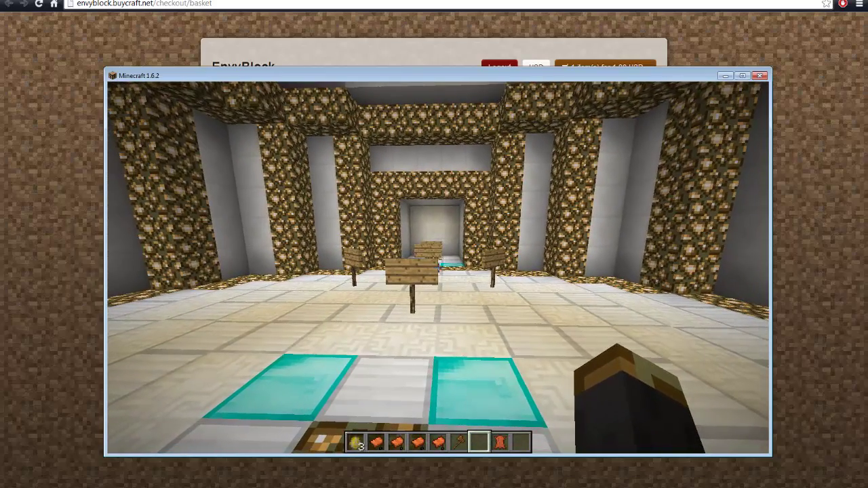
pyautogui.press('w')
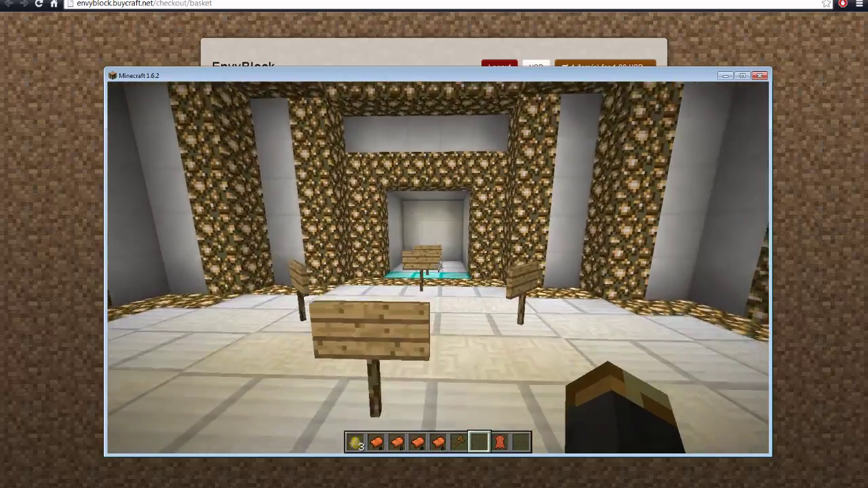
pyautogui.press('w')
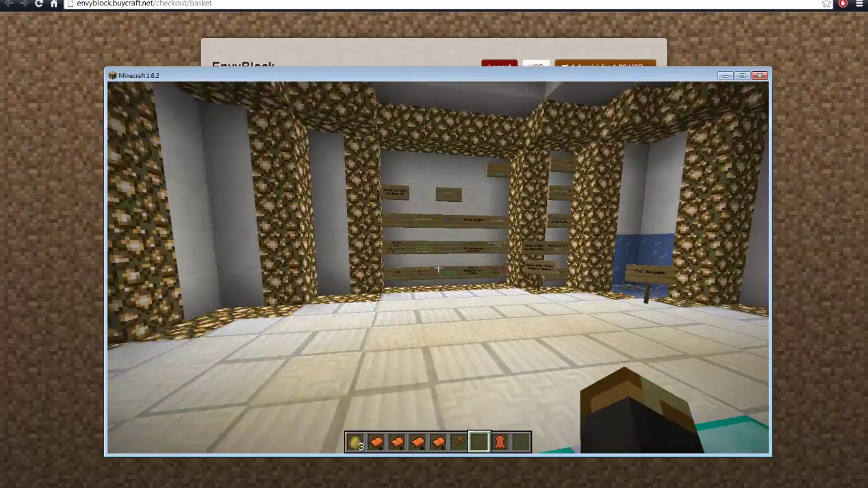
pyautogui.press('t')
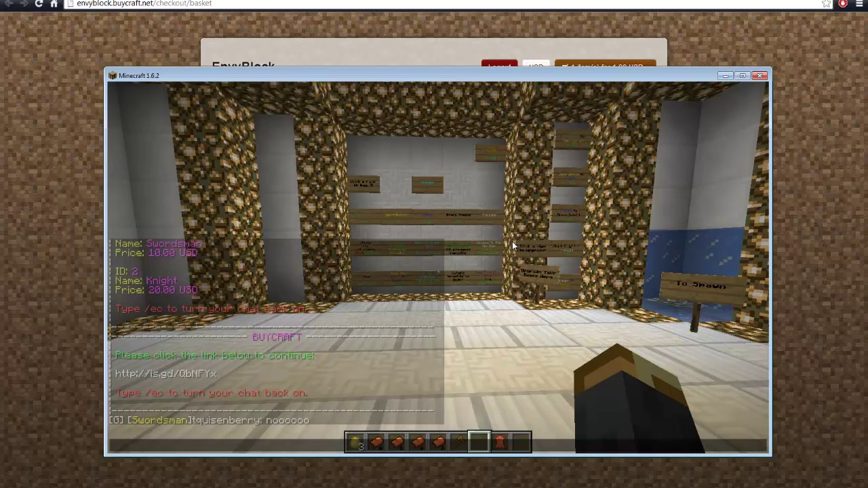
# Disconnect from the server, close Minecraft, and open a new browser tab
pyautogui.press('Escape')
pyautogui.press('Escape')
pyautogui.click(459, 297)
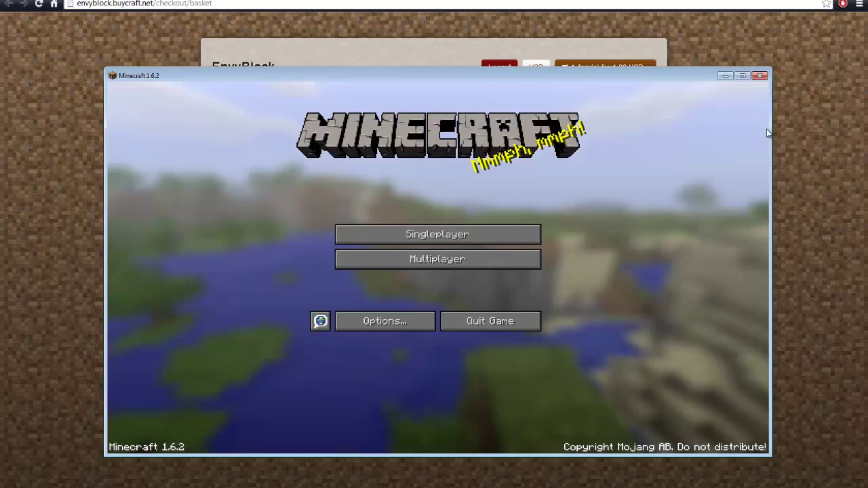
pyautogui.click(760, 75)
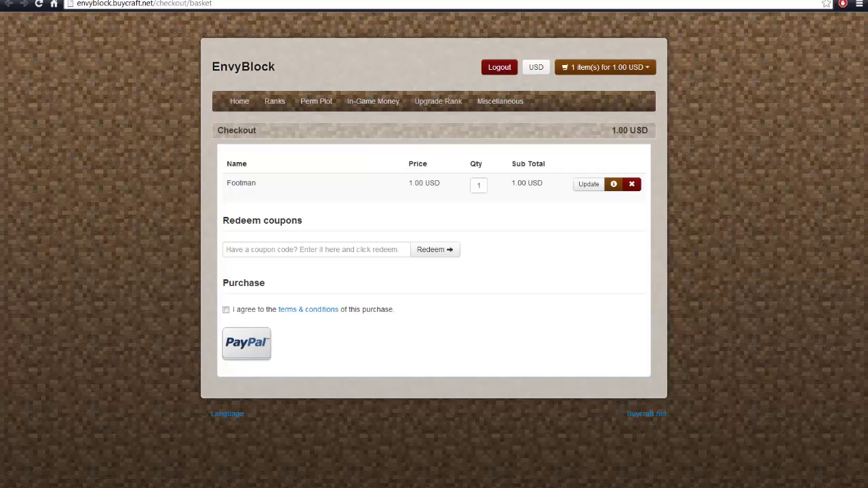
pyautogui.hotkey('ctrl', 't')
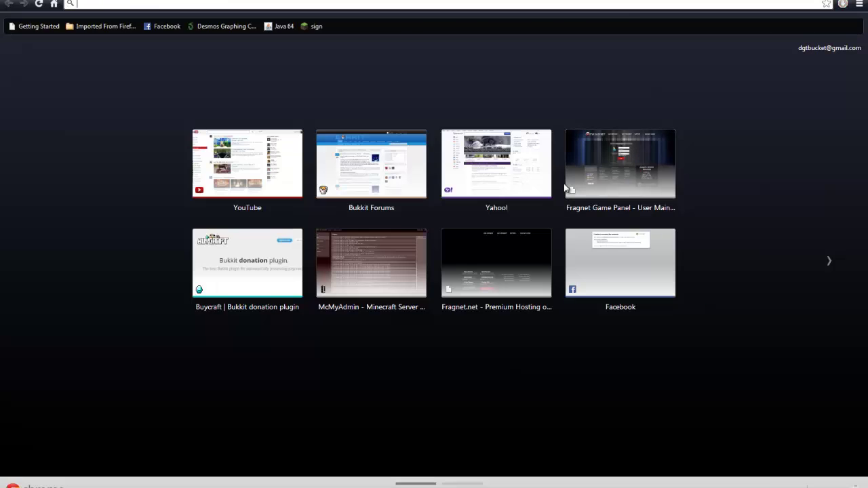
# Go to buycraft.net and open the Merchant login page
pyautogui.write('buycraft.net')
pyautogui.press('Return')
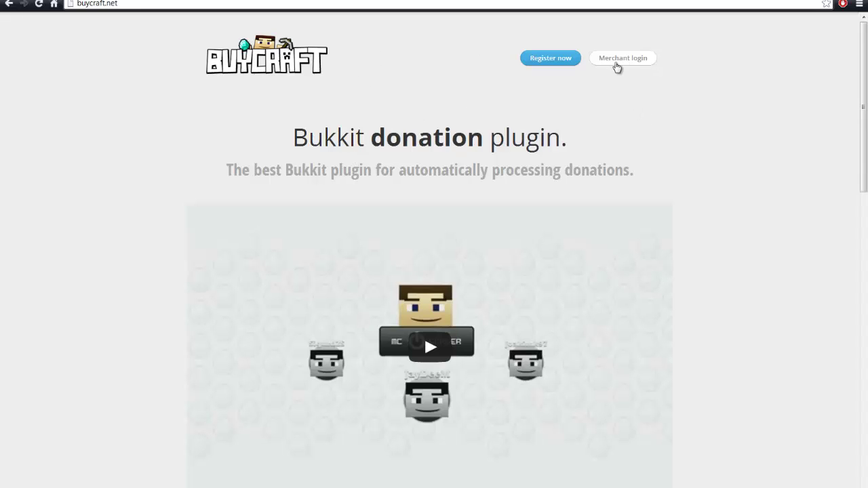
pyautogui.click(614, 62)
# Sign in with the store's email and password, then start a new package under Content
pyautogui.click(438, 188)
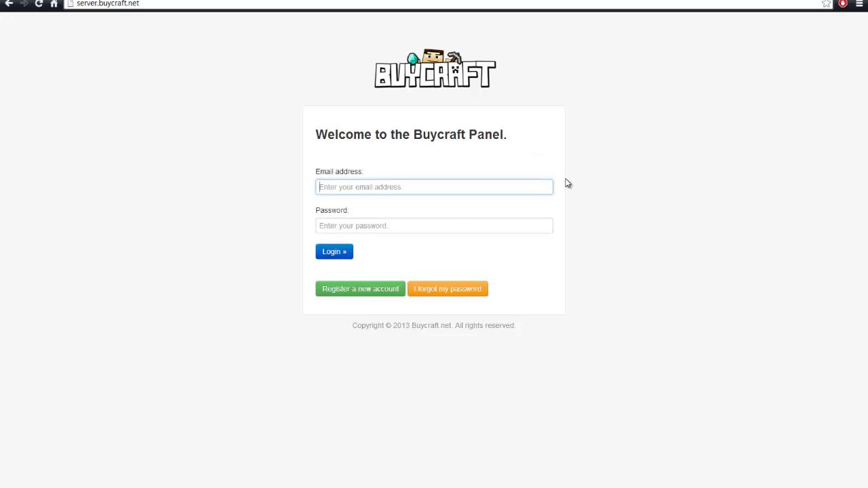
pyautogui.write('envyb')
pyautogui.press('Down')
pyautogui.press('Tab')
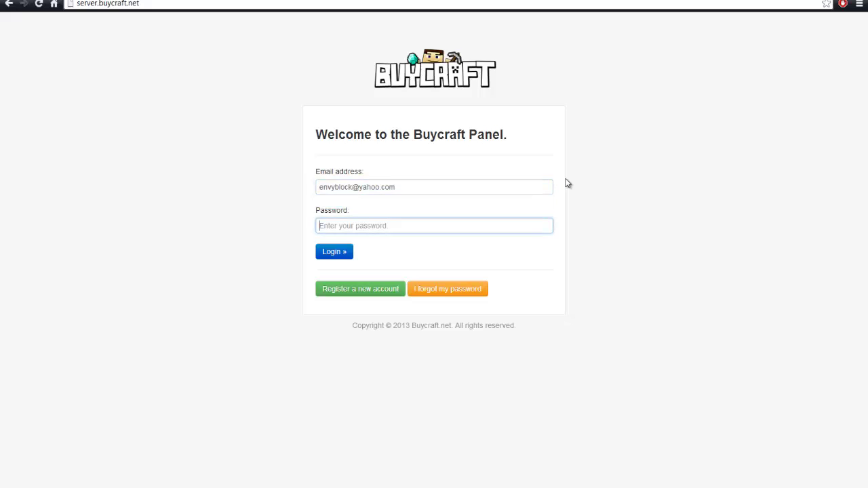
pyautogui.write('***')
pyautogui.press('BackSpace')
pyautogui.press('BackSpace')
pyautogui.press('BackSpace')
pyautogui.press('BackSpace')
pyautogui.press('BackSpace')
pyautogui.press('BackSpace')
pyautogui.press('BackSpace')
pyautogui.press('BackSpace')
pyautogui.press('BackSpace')
pyautogui.press('BackSpace')
pyautogui.press('BackSpace')
pyautogui.press('BackSpace')
pyautogui.write('**********')
pyautogui.press('Return')
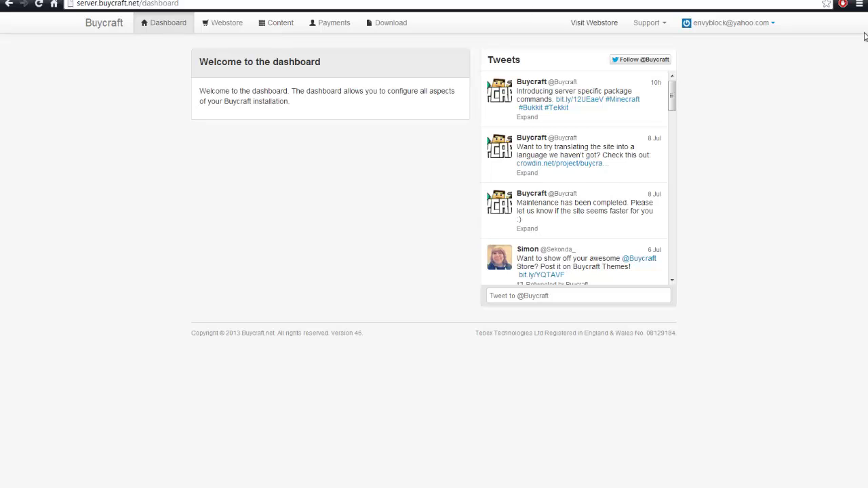
pyautogui.click(278, 25)
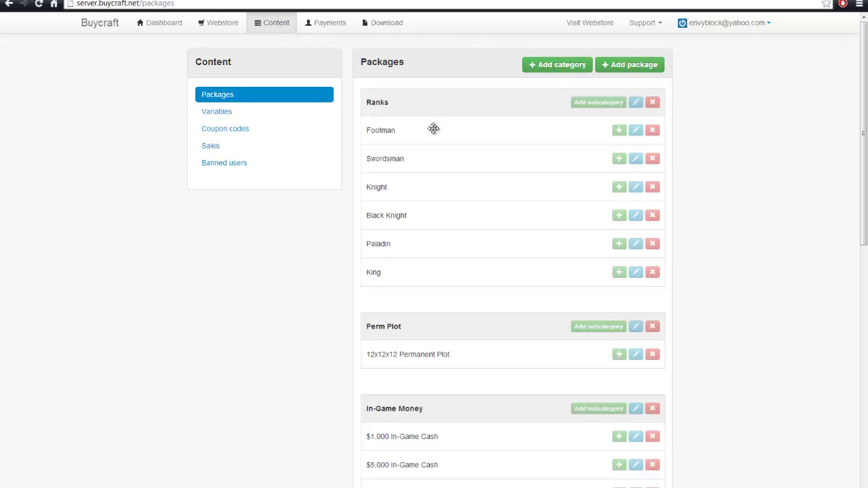
pyautogui.click(606, 65)
# Name the package 'Super Awesome Rank of Godliness' with description 'You get super awesome God Powers'
pyautogui.click(520, 107)
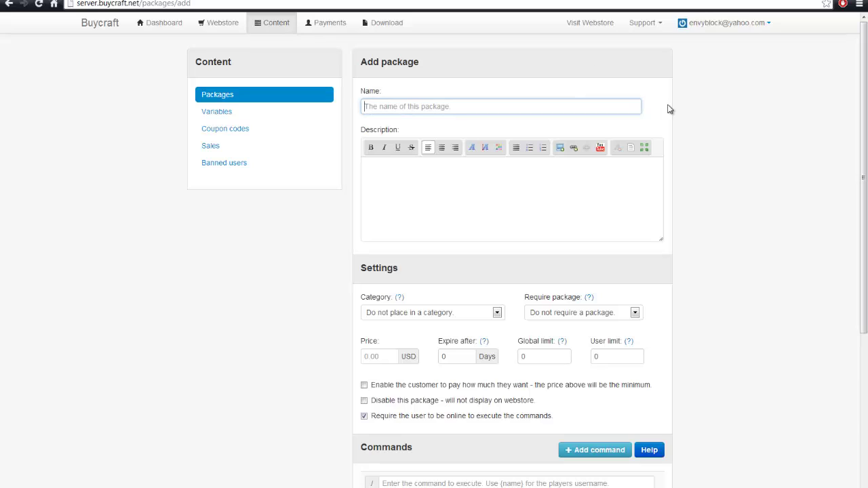
pyautogui.write('Super A')
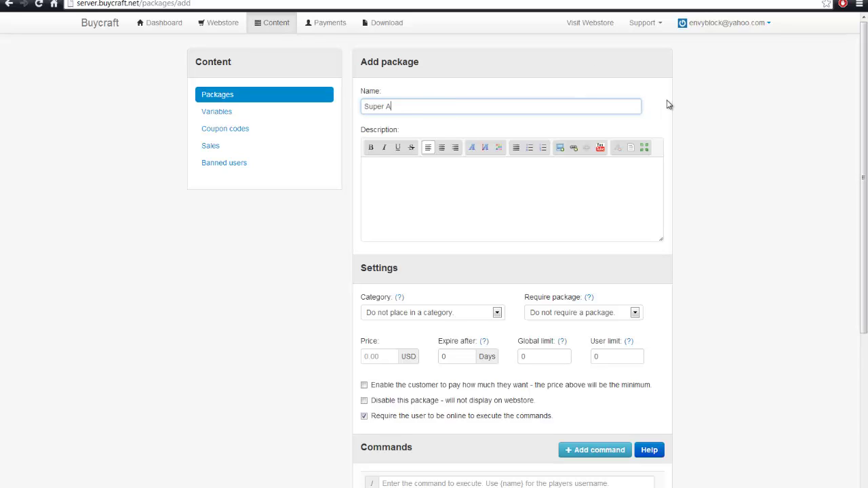
pyautogui.write('wesome Rank of Godliness')
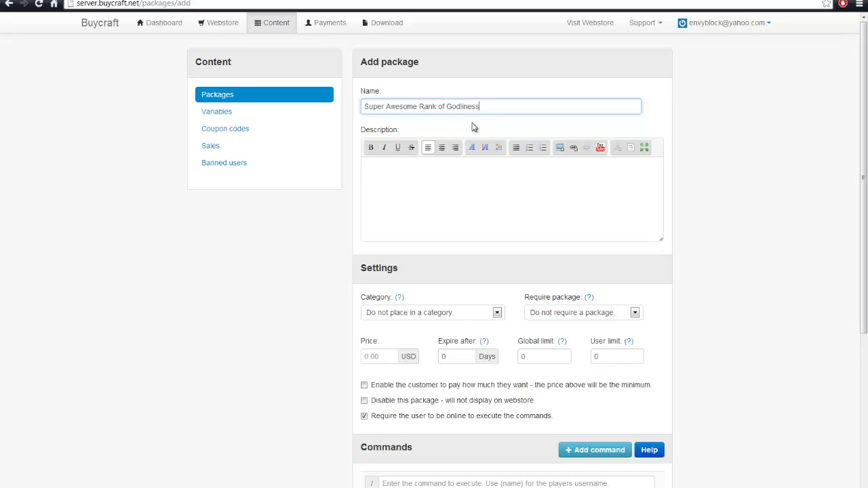
pyautogui.click(572, 192)
pyautogui.write('You get ')
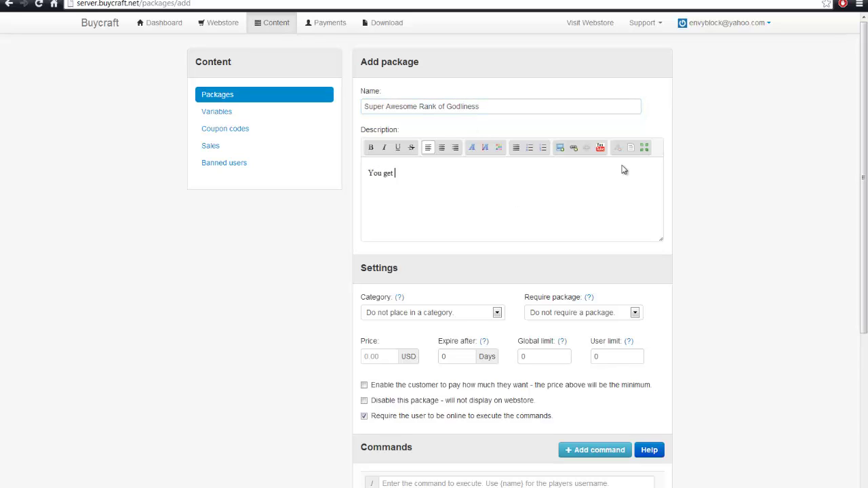
pyautogui.write('super awesome God Powers')
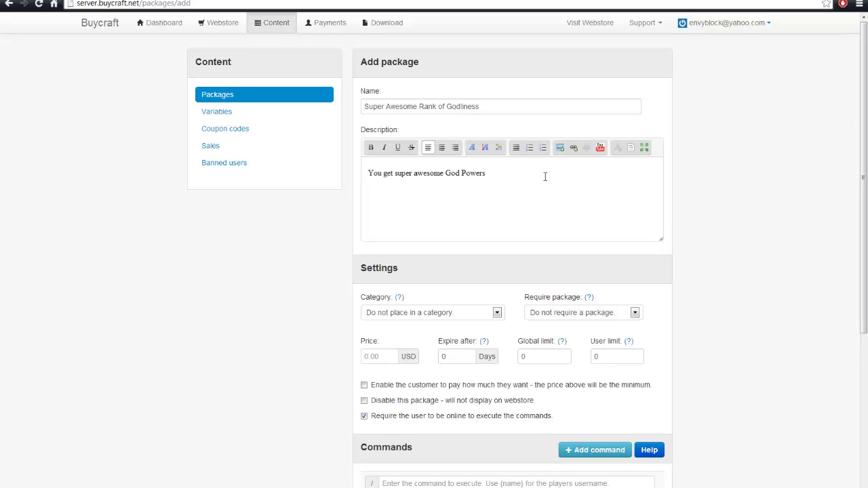
# Set the package price to 10 USD and its category to Ranks
pyautogui.click(383, 357)
pyautogui.click(469, 315)
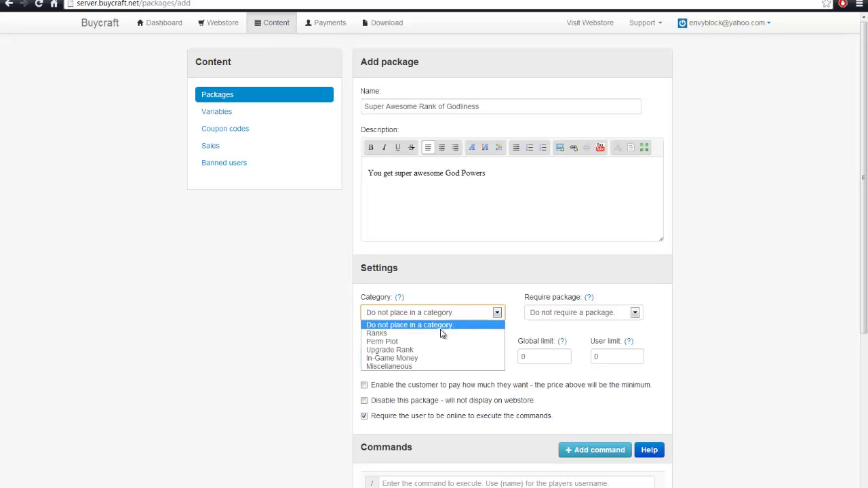
pyautogui.click(428, 333)
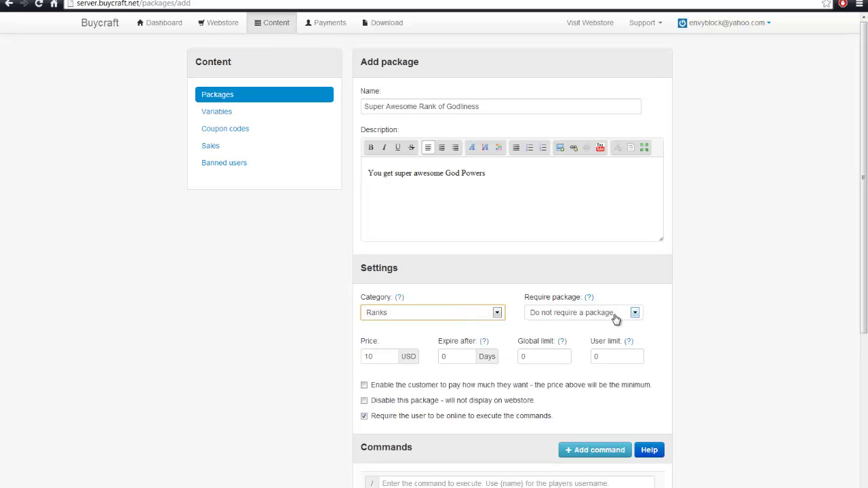
pyautogui.scroll(-2, 653, 302)
pyautogui.scroll(-1, 651, 225)
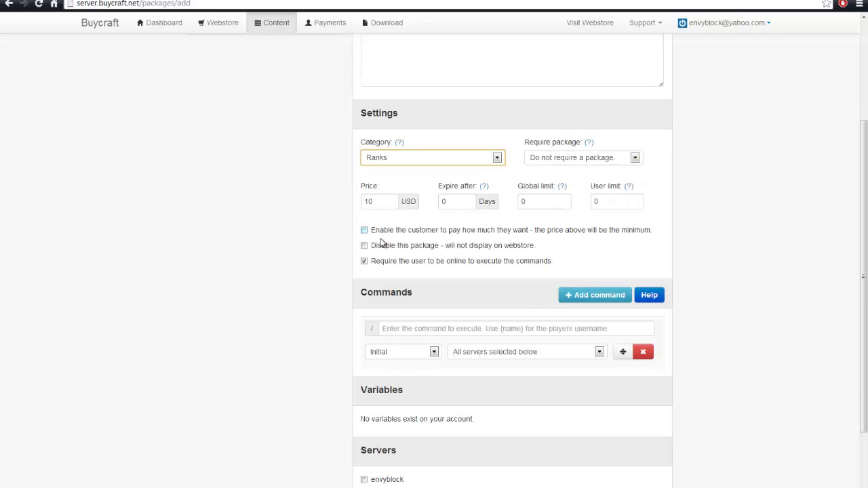
pyautogui.scroll(-1, 388, 250)
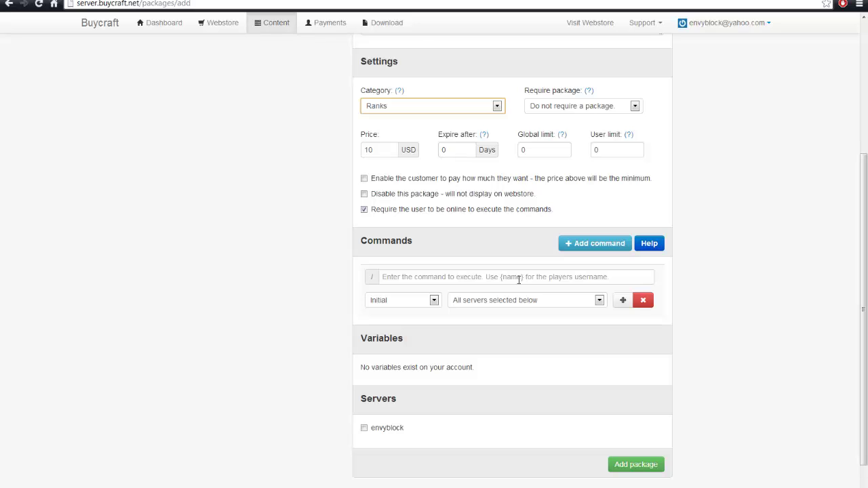
# Enter the first package command 'pex user {name} group add sarog' and add a second command row
pyautogui.click(518, 279)
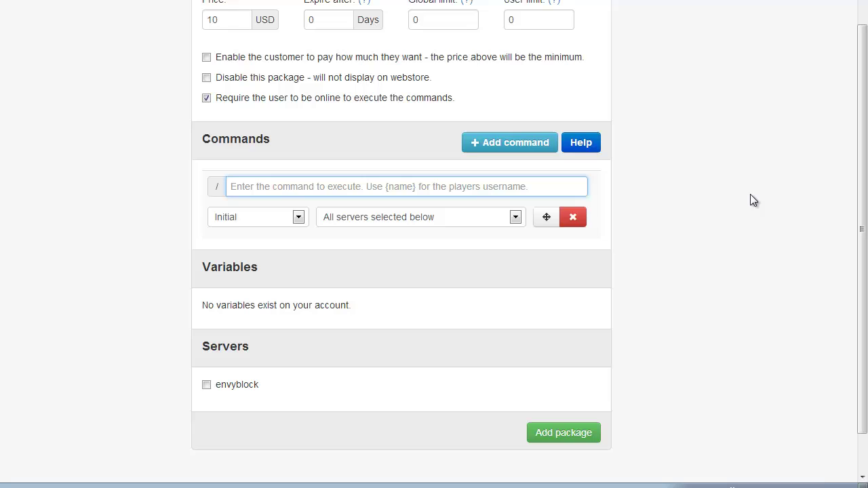
pyautogui.write('pex user ')
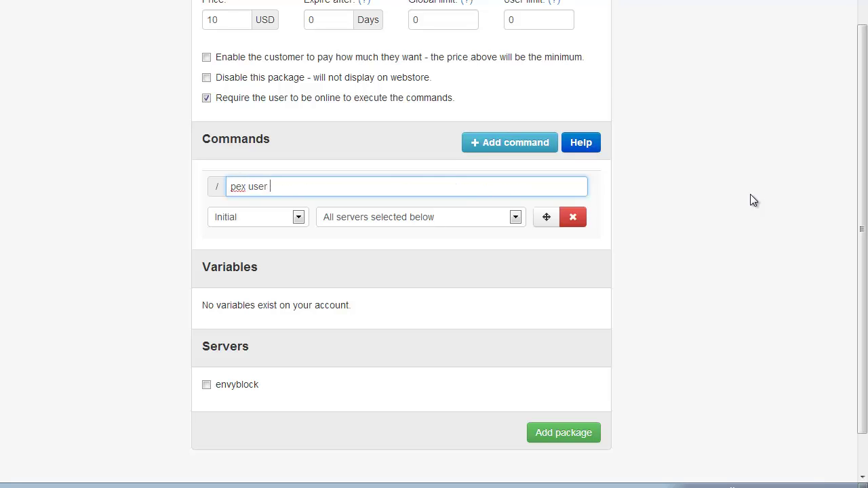
pyautogui.write('{name}')
pyautogui.write('group add')
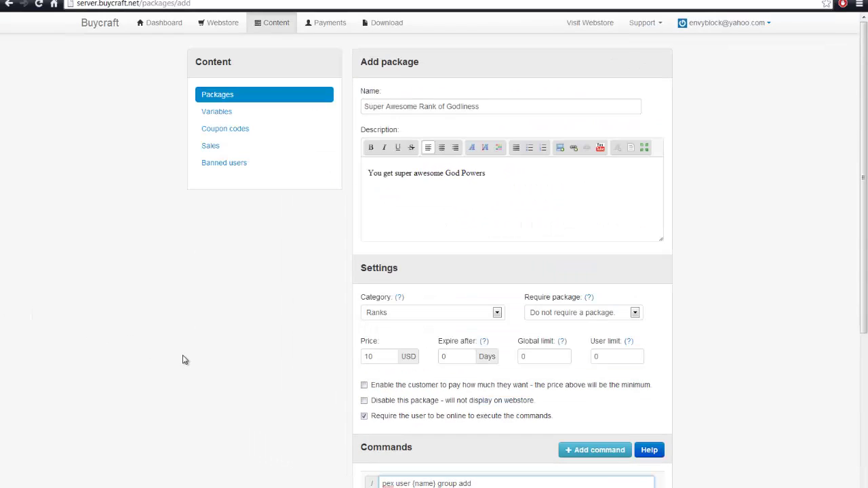
pyautogui.scroll(-2, 175, 374)
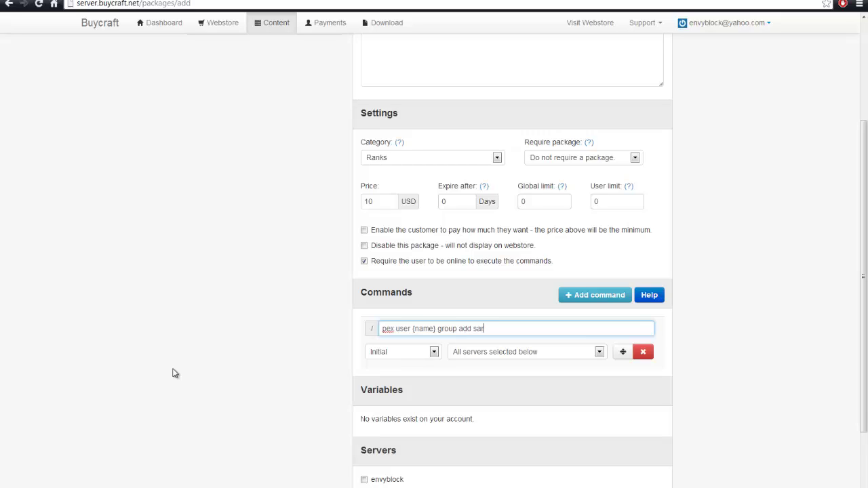
pyautogui.write('sarog')
pyautogui.click(618, 296)
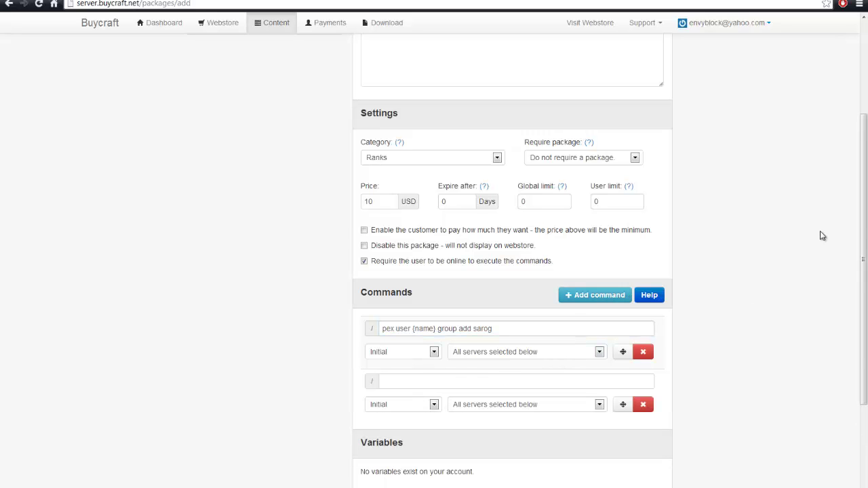
# Describe the package as '10,000 In-Game Cash' and set the second command 'eco give {name} 10000'
pyautogui.scroll(2, 790, 241)
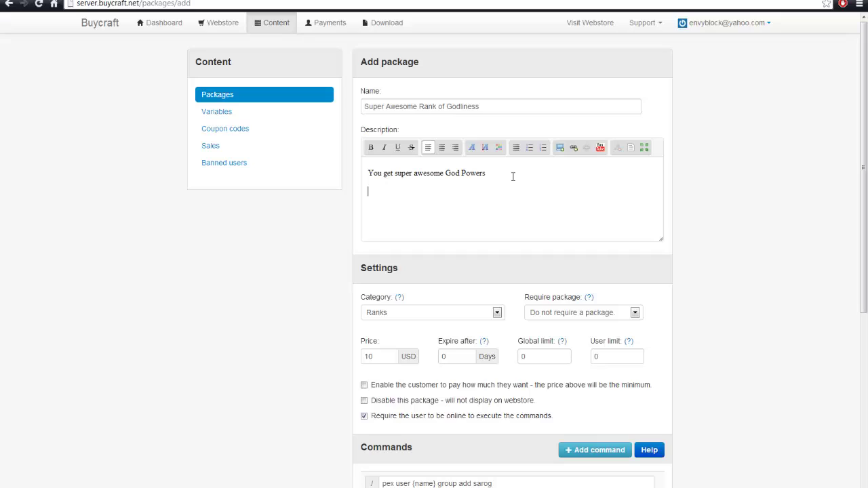
pyautogui.write('10,000 In-Game Cash')
pyautogui.scroll(-5, 531, 183)
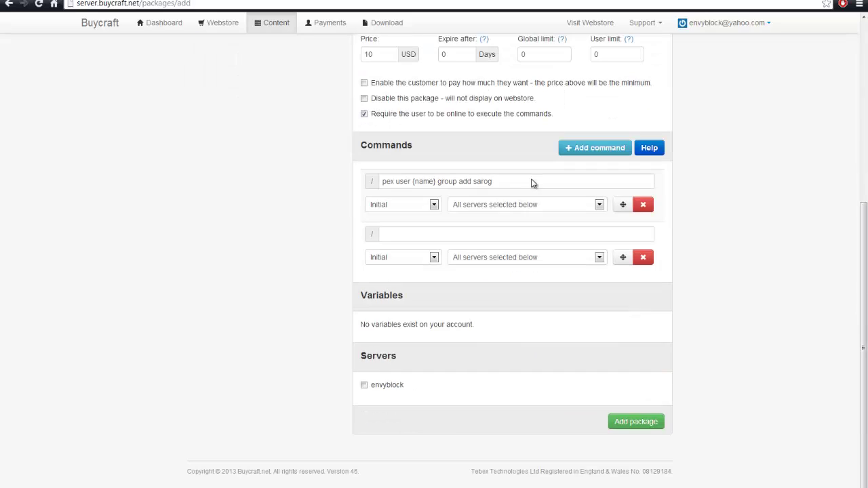
pyautogui.click(463, 238)
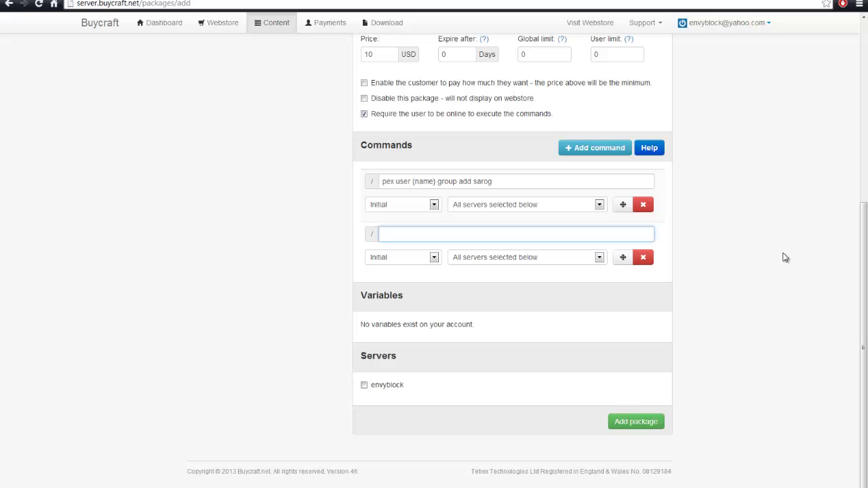
pyautogui.write('eco give {name} 10000')
# Target the envyblock server and save the new package
pyautogui.click(366, 386)
pyautogui.scroll(5, 314, 369)
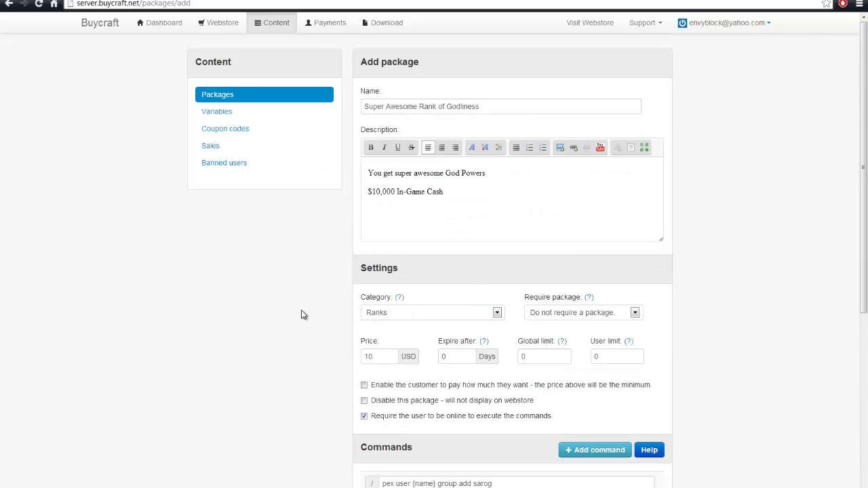
pyautogui.scroll(-3, 330, 314)
pyautogui.scroll(-2, 330, 315)
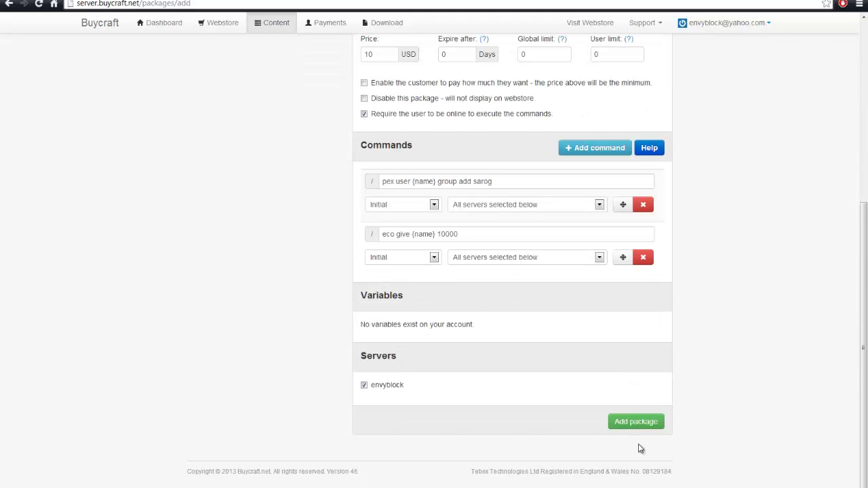
pyautogui.click(635, 421)
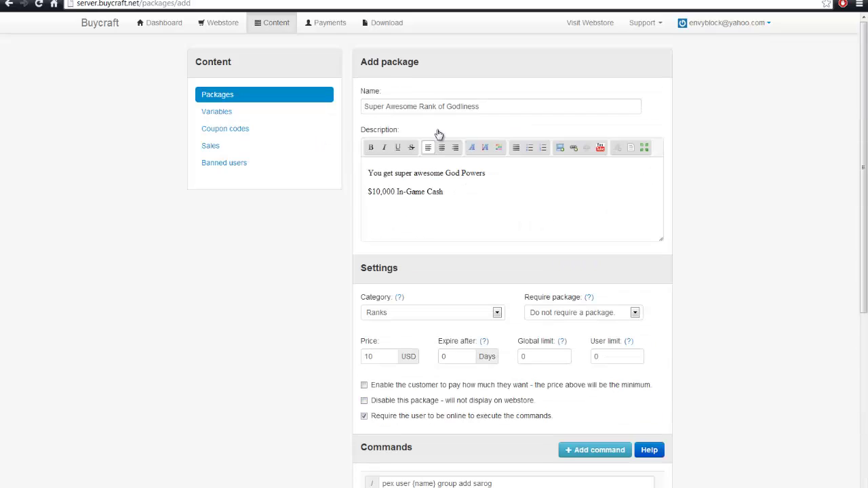
# Return to Buycraft's Packages list and launch Minecraft 1.6.2 from the launcher
pyautogui.click(271, 26)
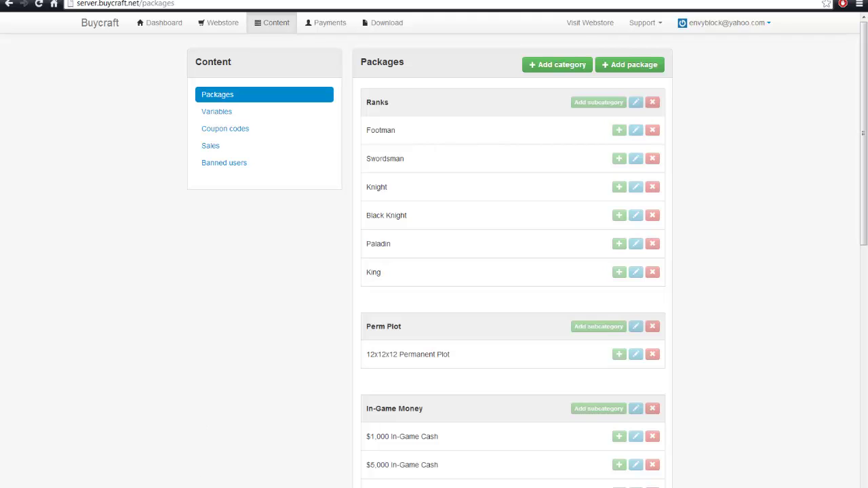
pyautogui.hotkey('alt', 'Tab')
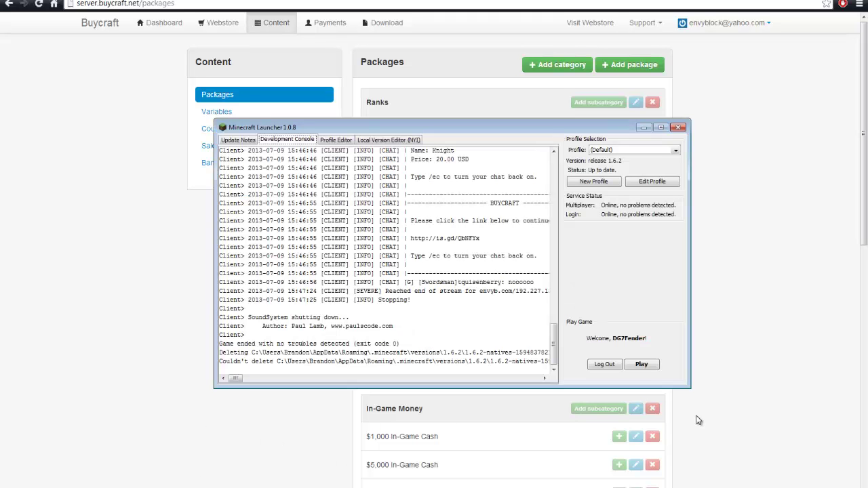
pyautogui.click(642, 365)
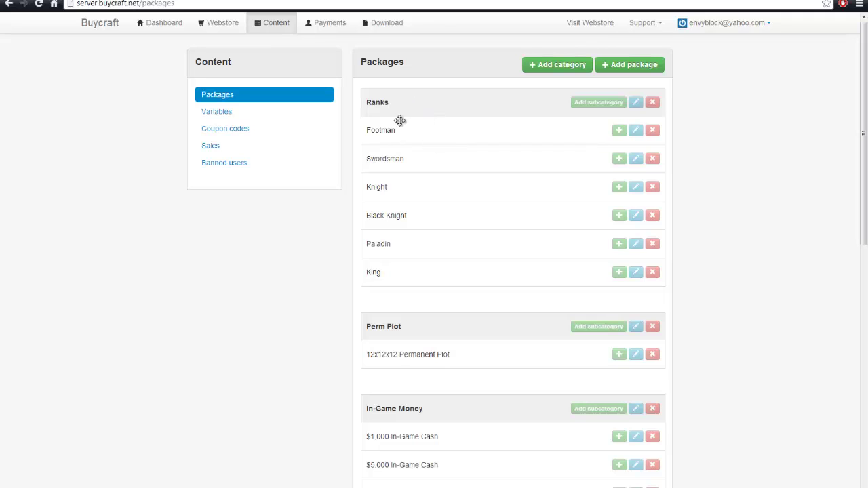
pyautogui.hotkey('alt', 'Tab')
pyautogui.scroll(-4, 224, 213)
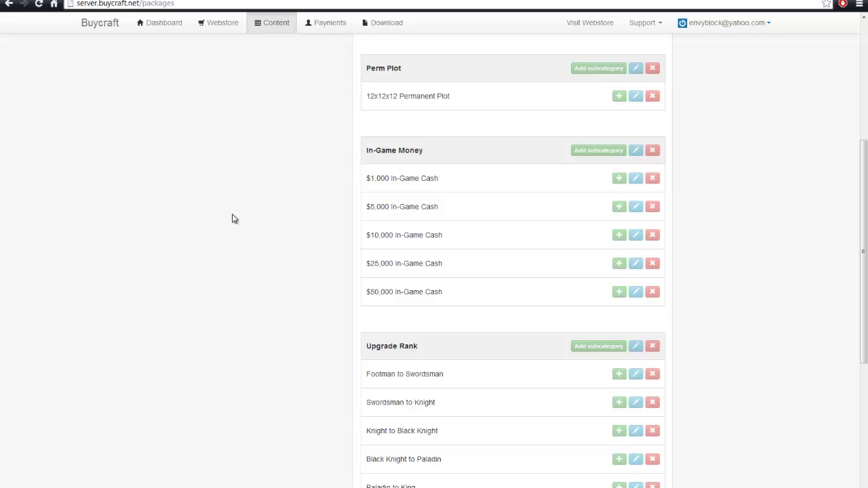
pyautogui.scroll(4, 176, 454)
# Refresh the multiplayer list and join the Envy Block server
pyautogui.hotkey('alt', 'Tab')
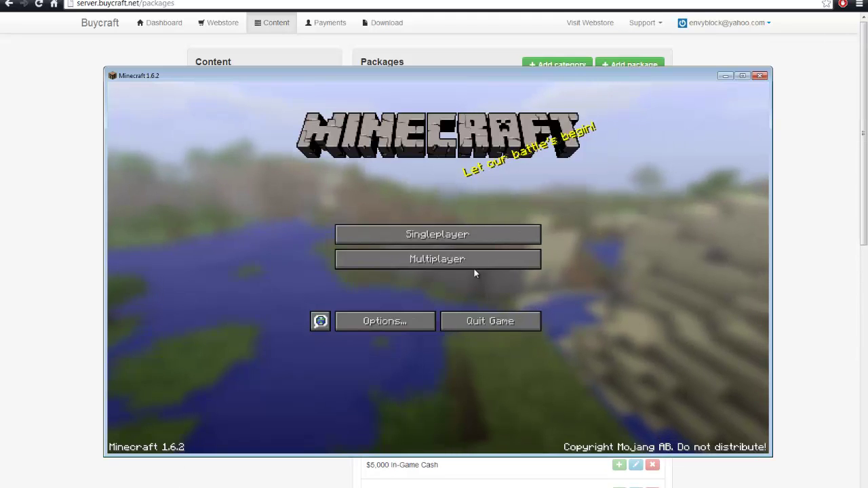
pyautogui.click(474, 266)
pyautogui.click(369, 151)
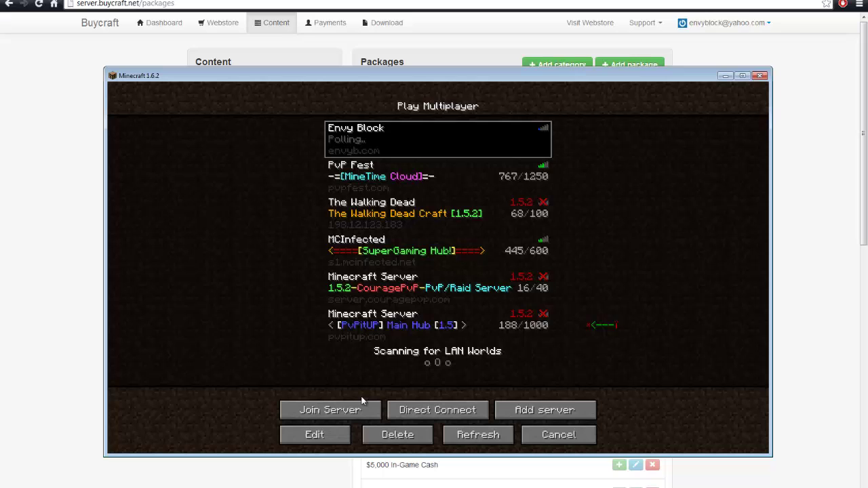
pyautogui.click(479, 437)
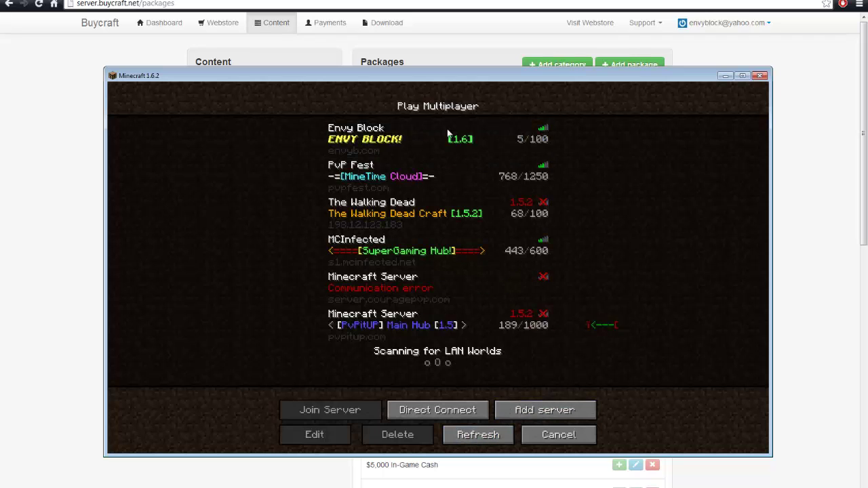
pyautogui.click(354, 410)
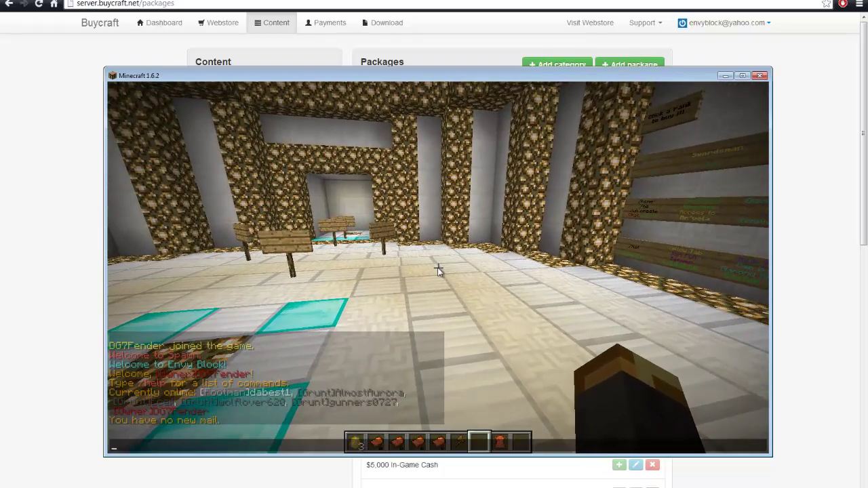
# Run /buy and /buy 1 in chat to list the store packages, then head for the signs
pyautogui.press('t')
pyautogui.write('/buy')
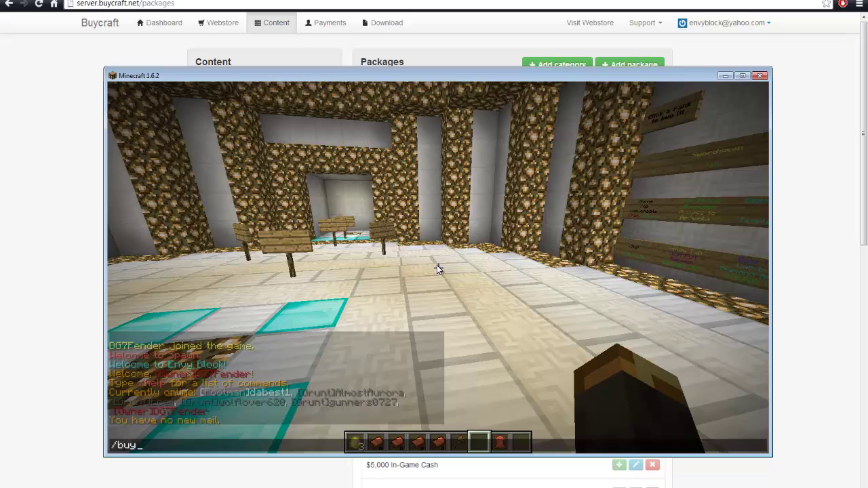
pyautogui.press('Return')
pyautogui.press('t')
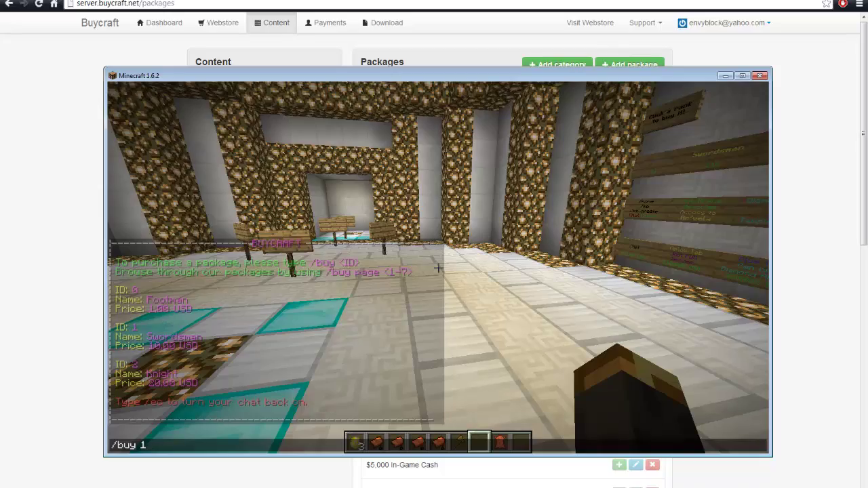
pyautogui.press('Return')
pyautogui.press('w')
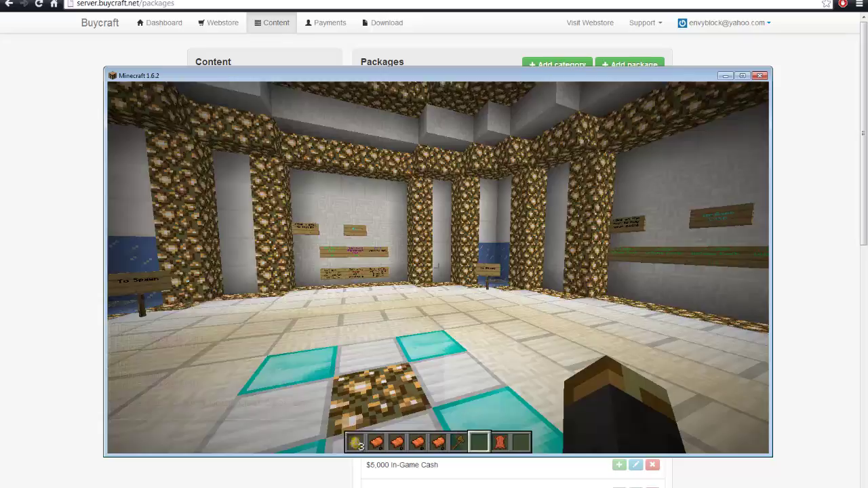
# Walk through the To Spawn portal into the spawn hall and type 'Welcome back' in chat
pyautogui.press('w')
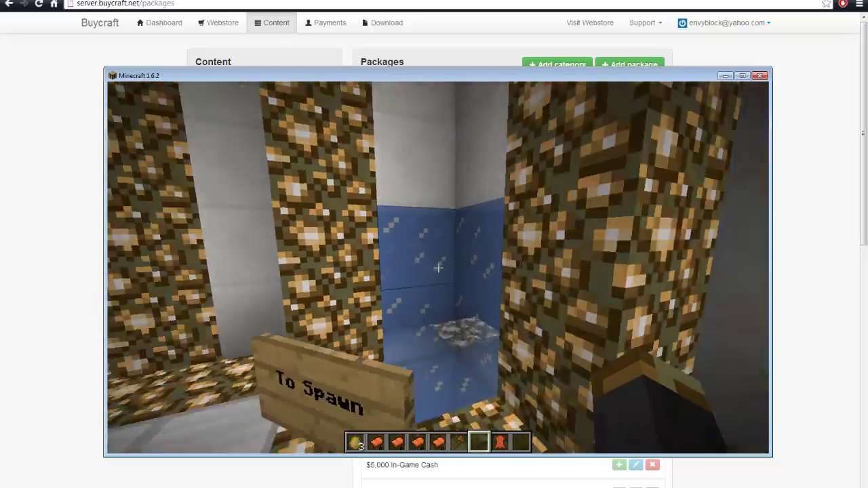
pyautogui.press('w')
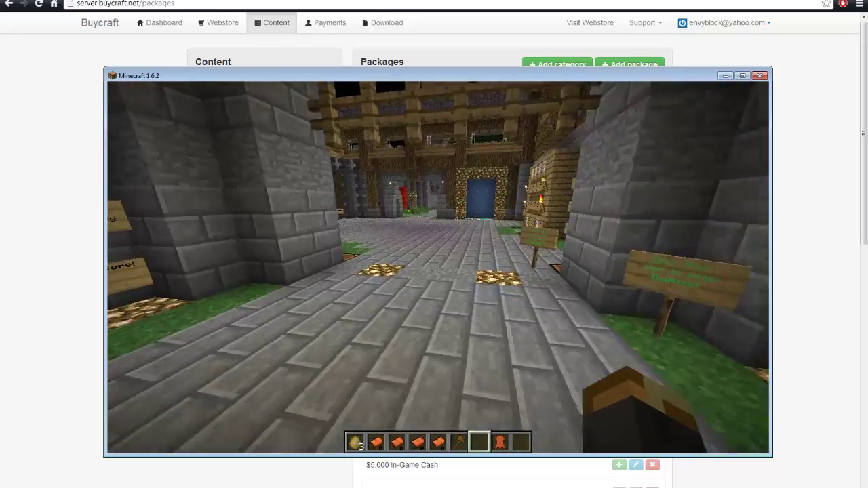
pyautogui.press('w')
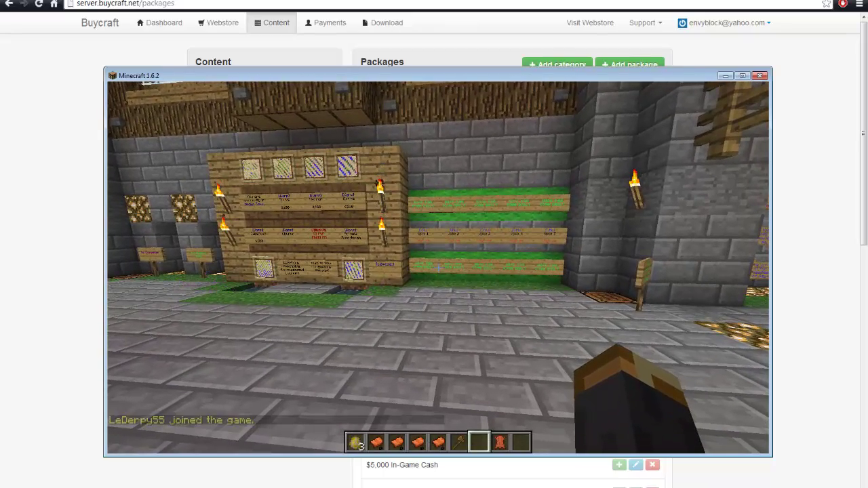
pyautogui.write('tWelcome back')
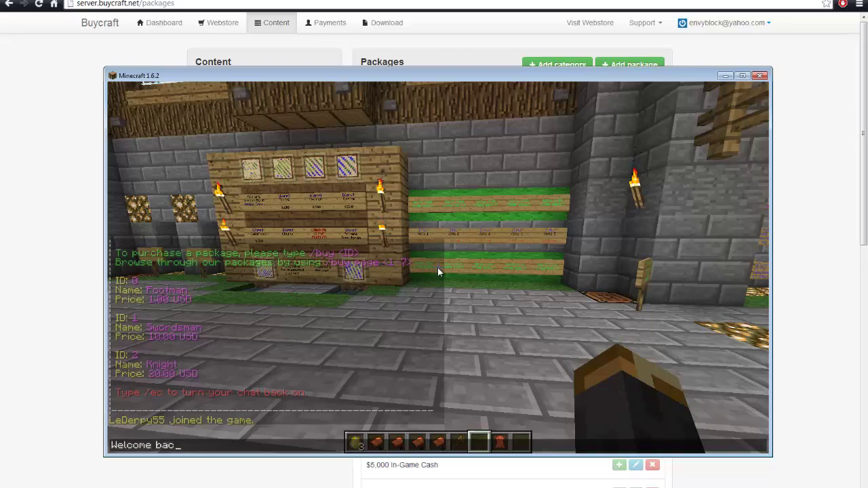
pyautogui.press('Escape')
# Use the Vote 1 sign to get the voting link and run /ec to re-enable chat
pyautogui.press('w')
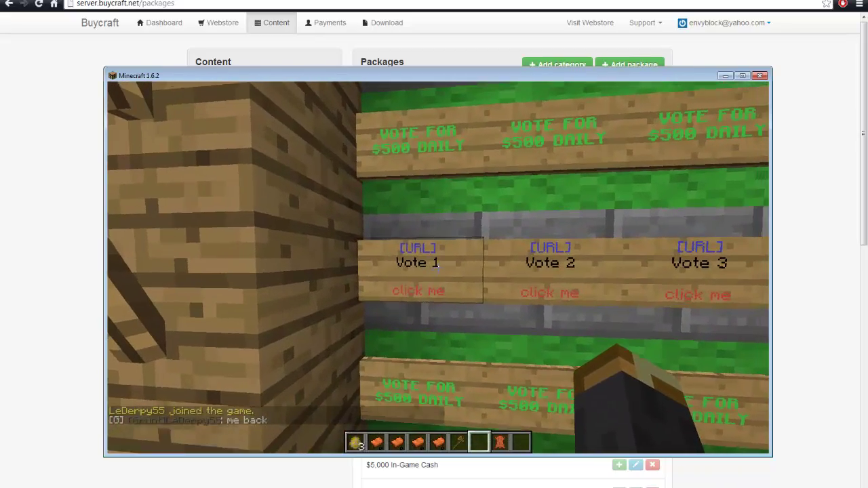
pyautogui.rightClick(439, 269)
pyautogui.press('s')
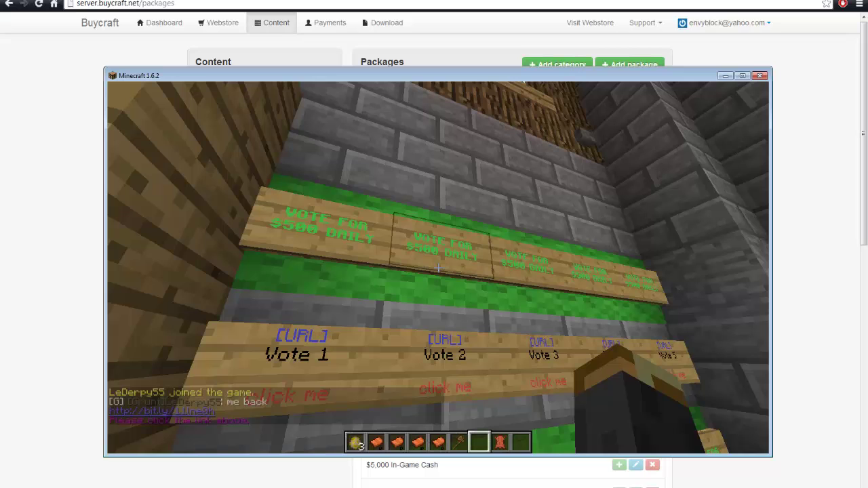
pyautogui.write('t/')
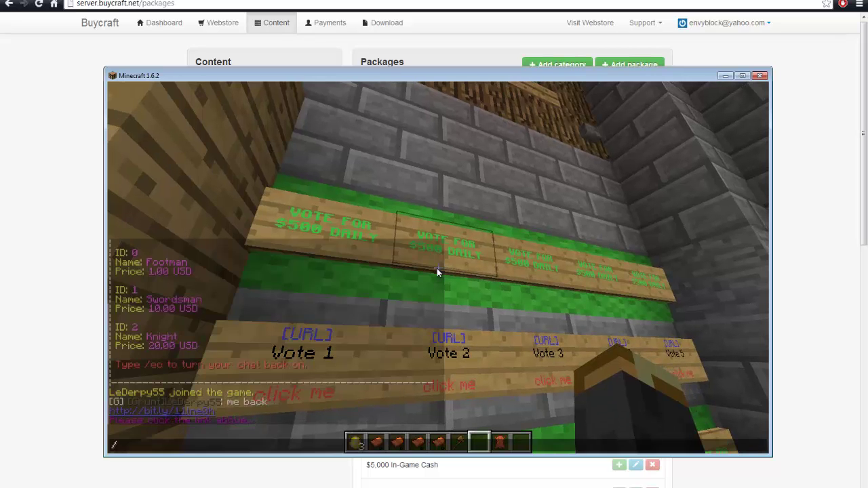
pyautogui.write('ec')
pyautogui.press('Return')
pyautogui.press('t')
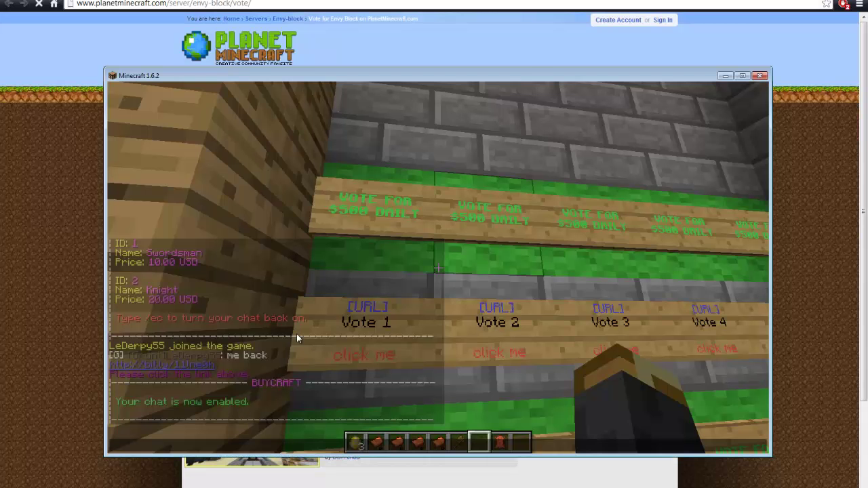
# Answer 11 squares and 6 triangles, enter the player's Minecraft name, and cast the Envy Block vote
pyautogui.click(3, 343)
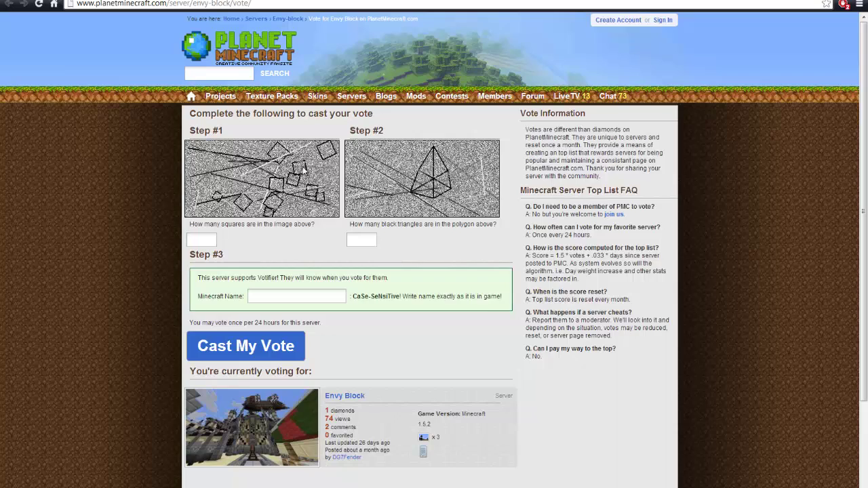
pyautogui.write('11')
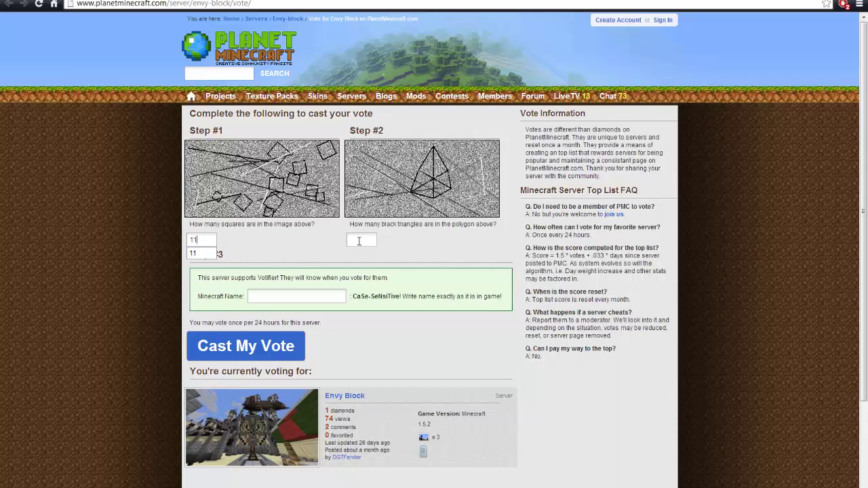
pyautogui.press('Tab')
pyautogui.write('6')
pyautogui.press('Tab')
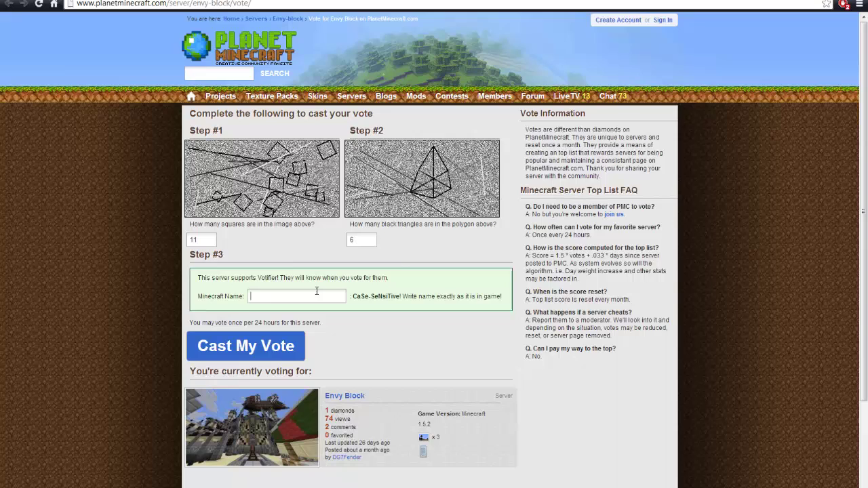
pyautogui.write('DG7Fender')
pyautogui.click(274, 356)
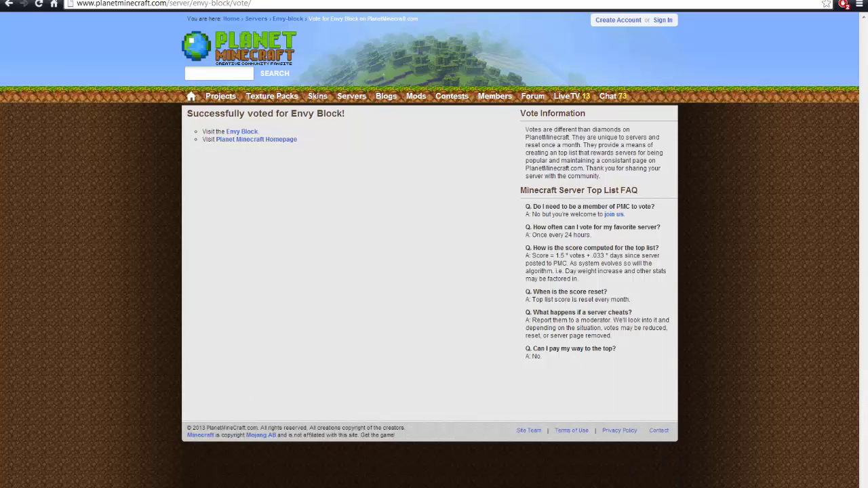
pyautogui.hotkey('alt', 'Tab')
pyautogui.hotkey('alt', 'Tab')
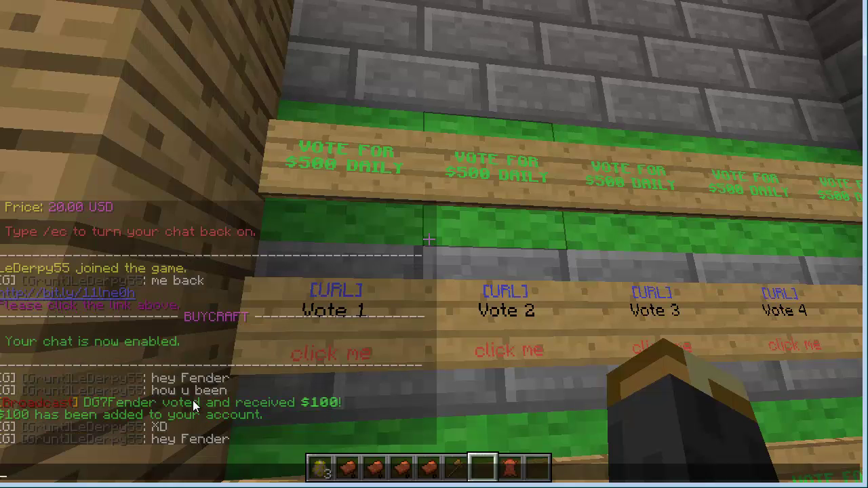
# Close chat and reopen it to read the $100 vote reward broadcast
pyautogui.press('Escape')
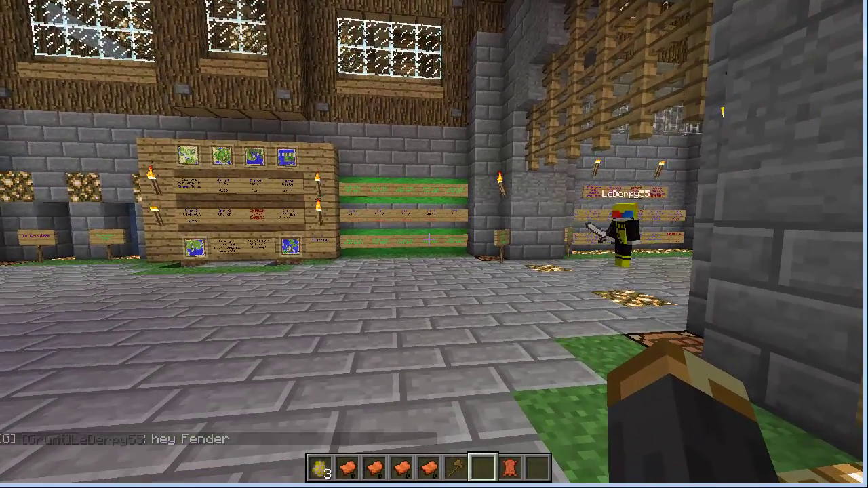
pyautogui.press('t')
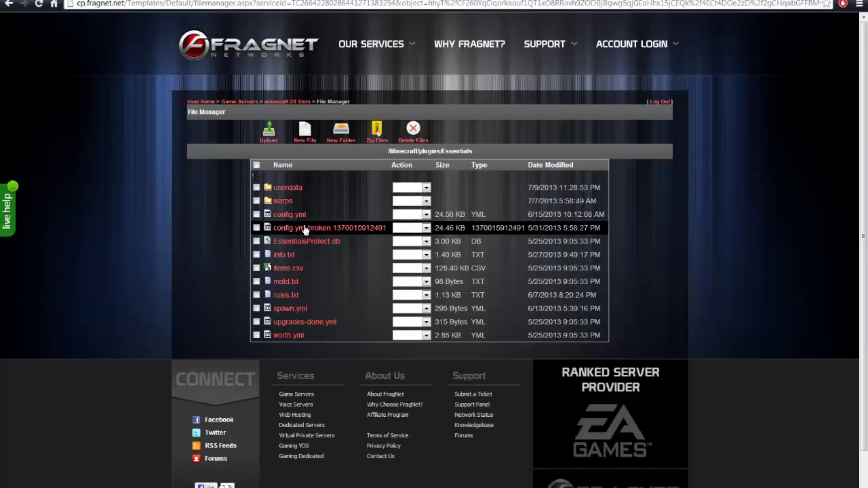
# Browse to the Votifier plugin folder and open executecommands.ini in the File Editor
pyautogui.click(281, 186)
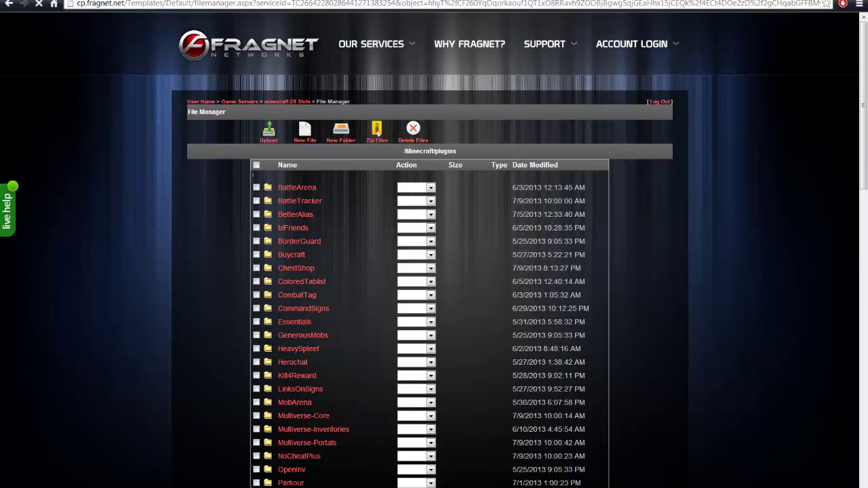
pyautogui.scroll(-3, 300, 277)
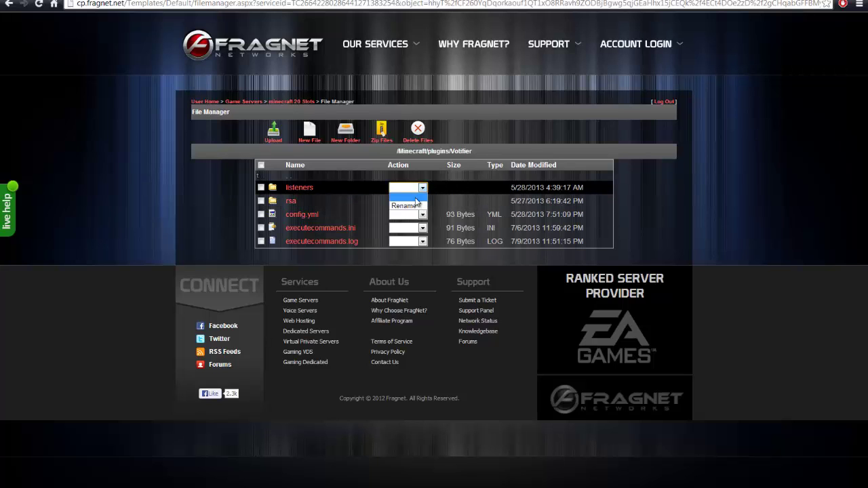
pyautogui.click(300, 191)
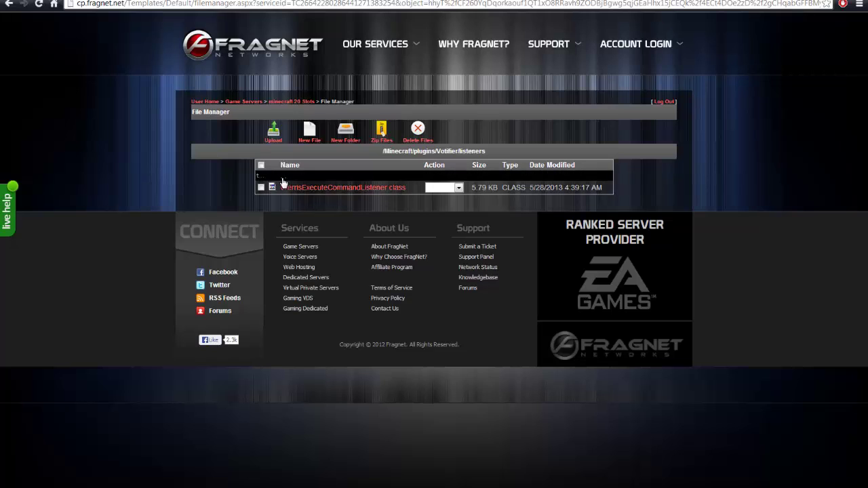
pyautogui.click(283, 181)
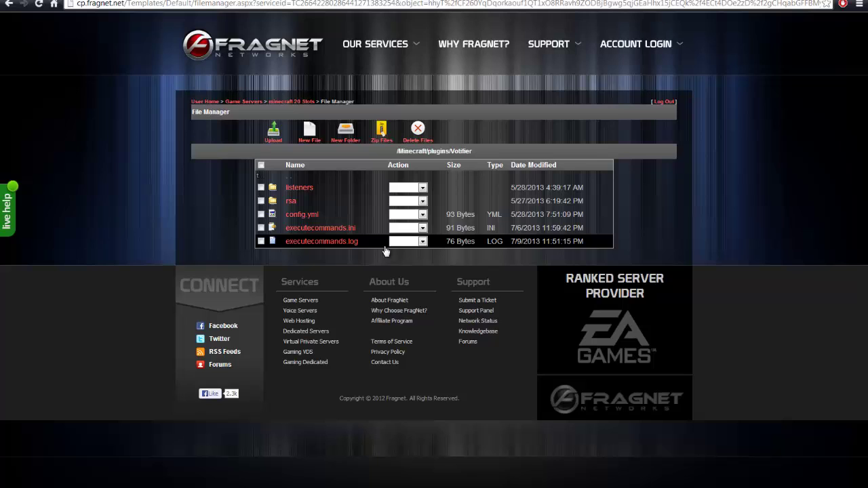
pyautogui.click(417, 228)
pyautogui.click(416, 255)
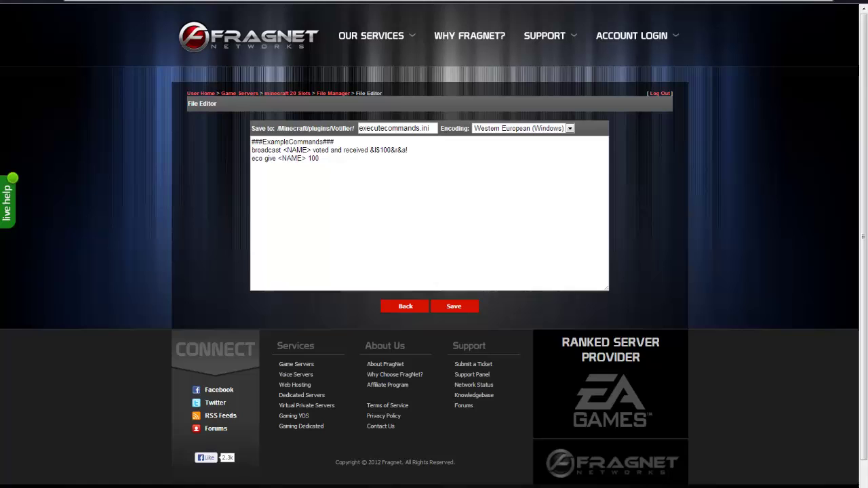
pyautogui.moveTo(203, 487)
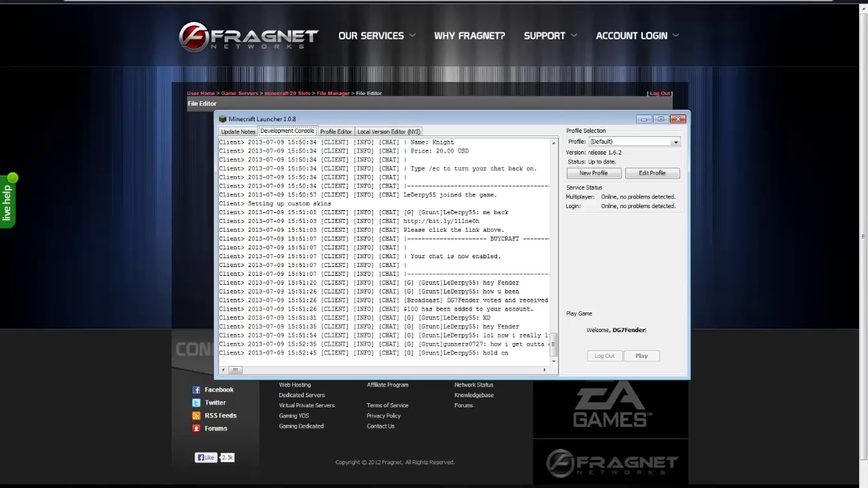
pyautogui.click(204, 481)
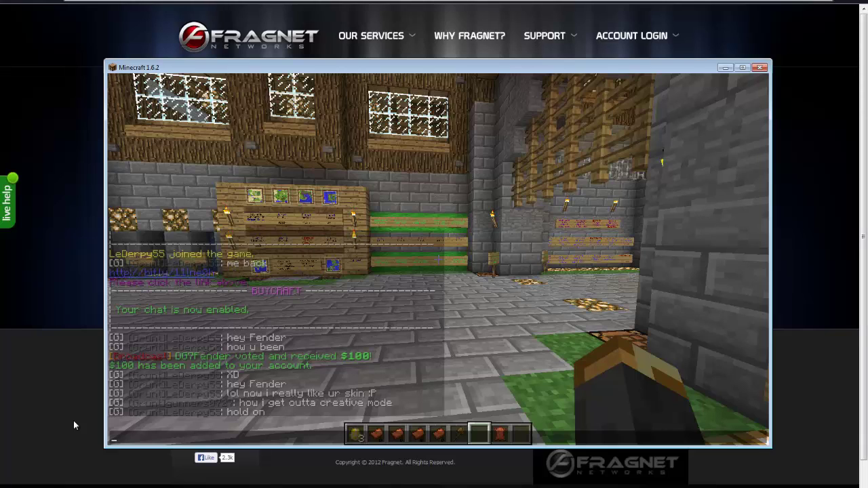
pyautogui.press('Escape')
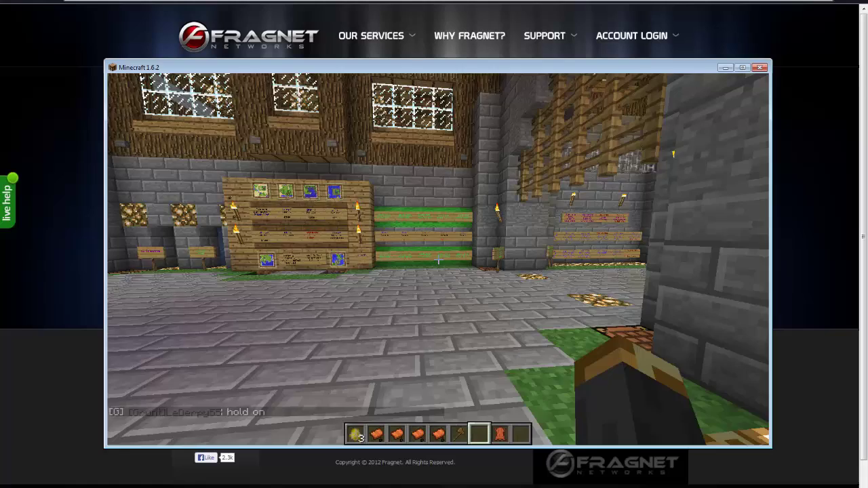
pyautogui.press('t')
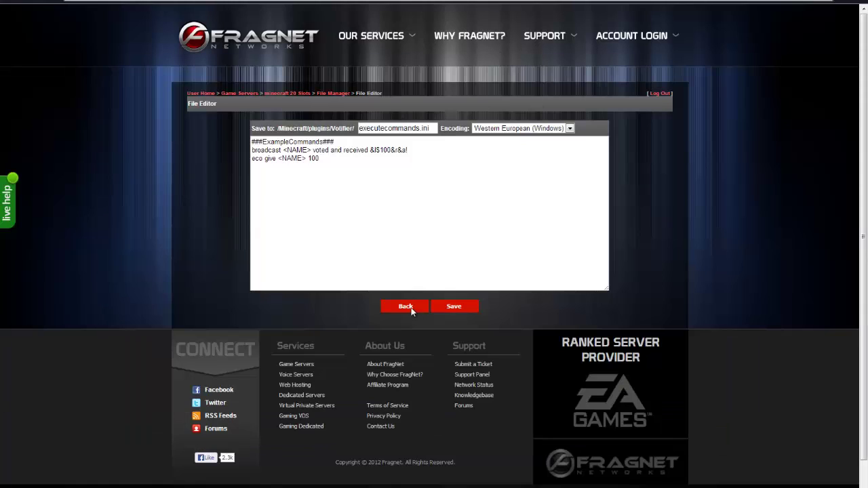
pyautogui.click(411, 310)
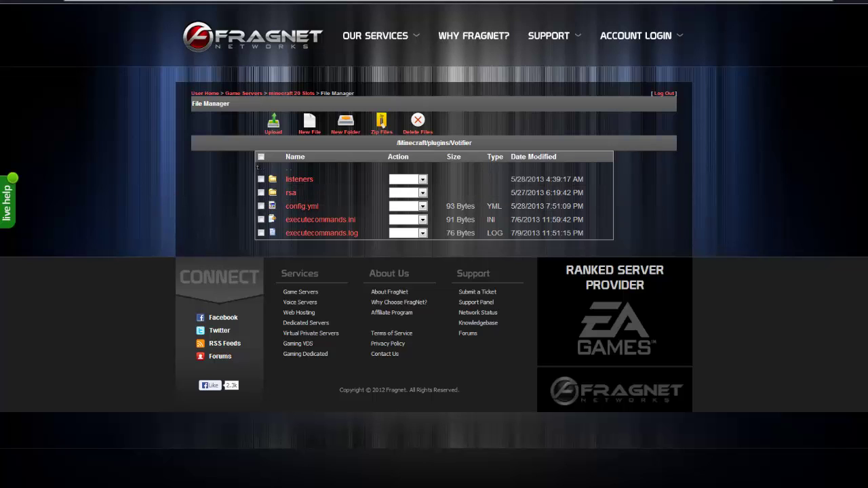
# Open minestatus.net in a new tab, log in, and reach the account settings page
pyautogui.hotkey('ctrl', 't')
pyautogui.write('mines')
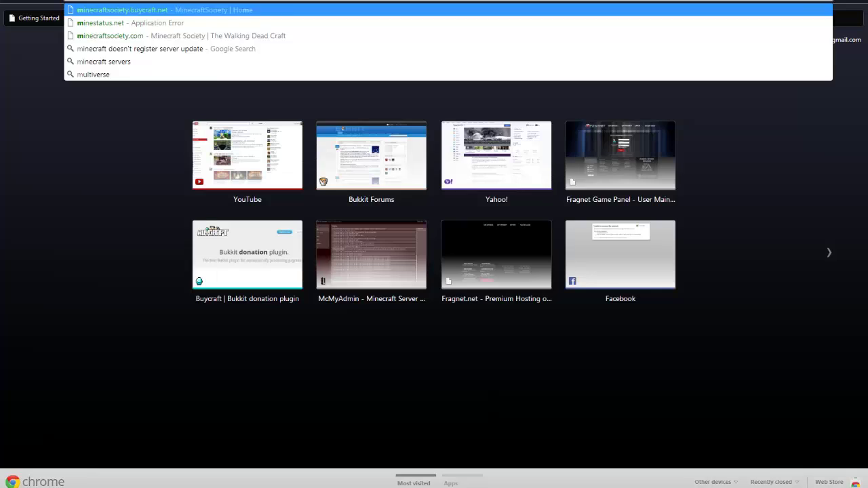
pyautogui.write('tatus')
pyautogui.press('Return')
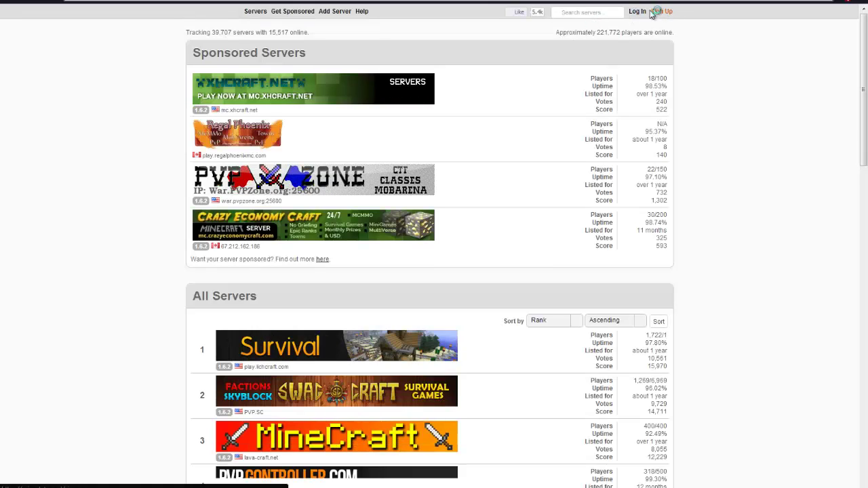
pyautogui.click(642, 12)
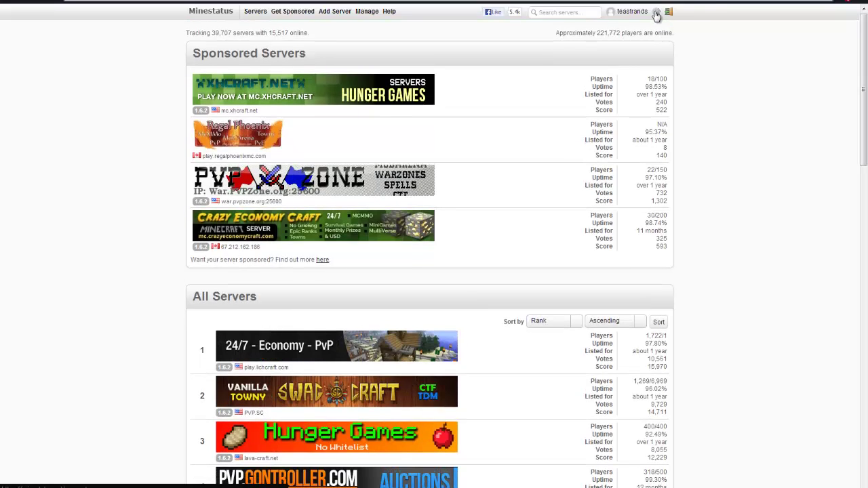
pyautogui.click(655, 14)
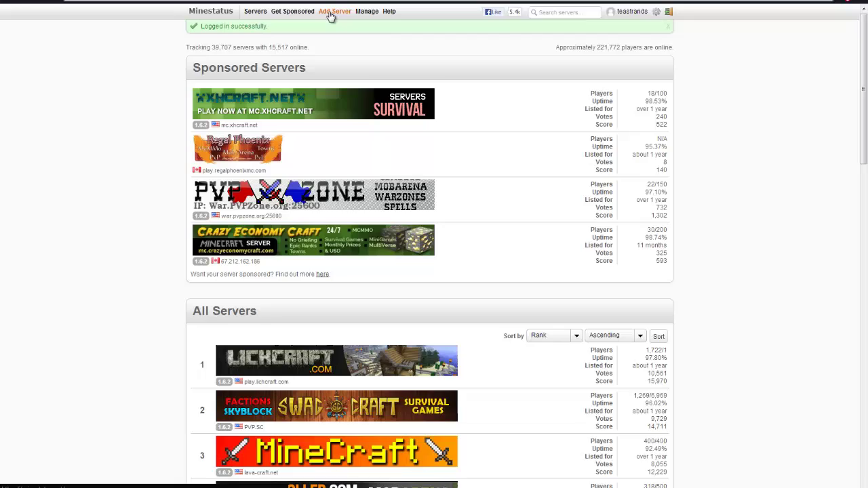
# Go to Manage Servers, open Envy Block's detail page, and open its Edit Server form
pyautogui.click(335, 12)
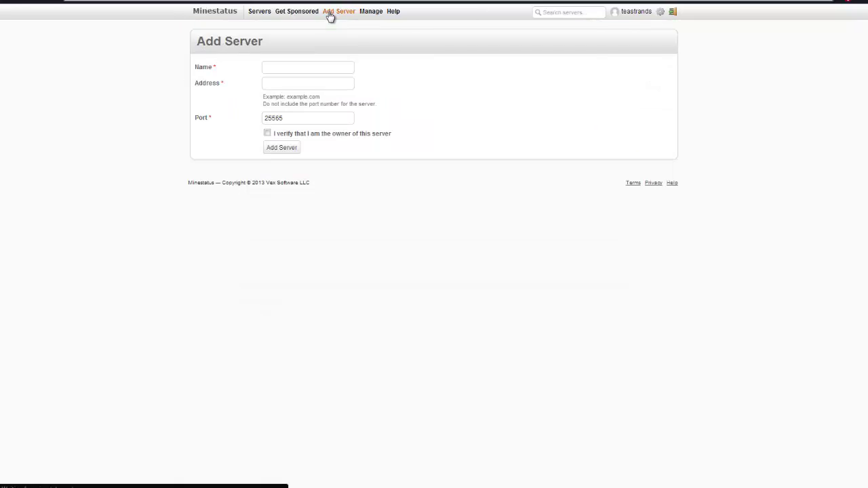
pyautogui.click(289, 67)
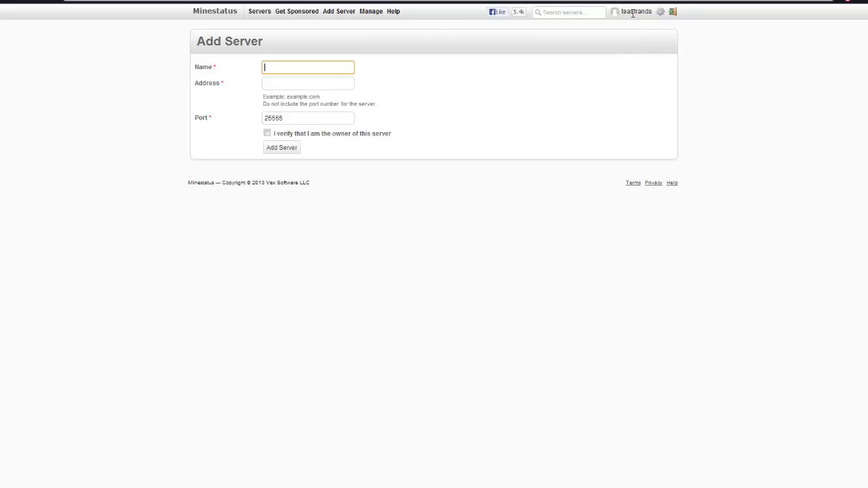
pyautogui.click(369, 12)
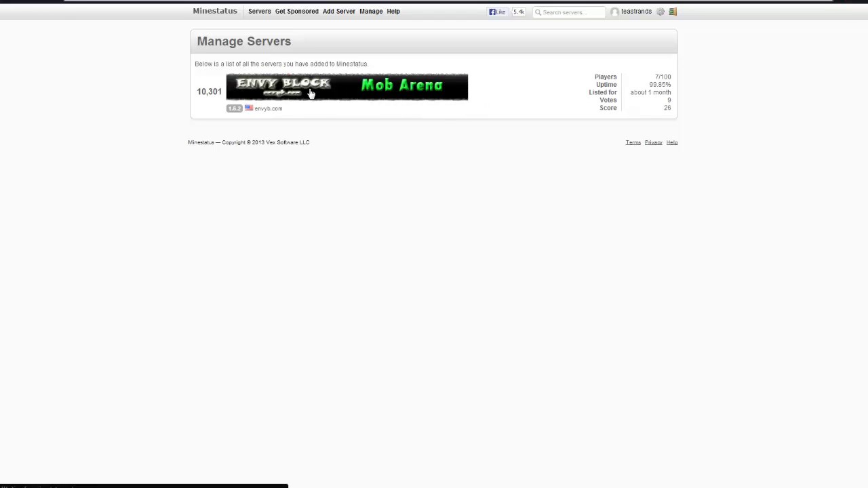
pyautogui.click(312, 93)
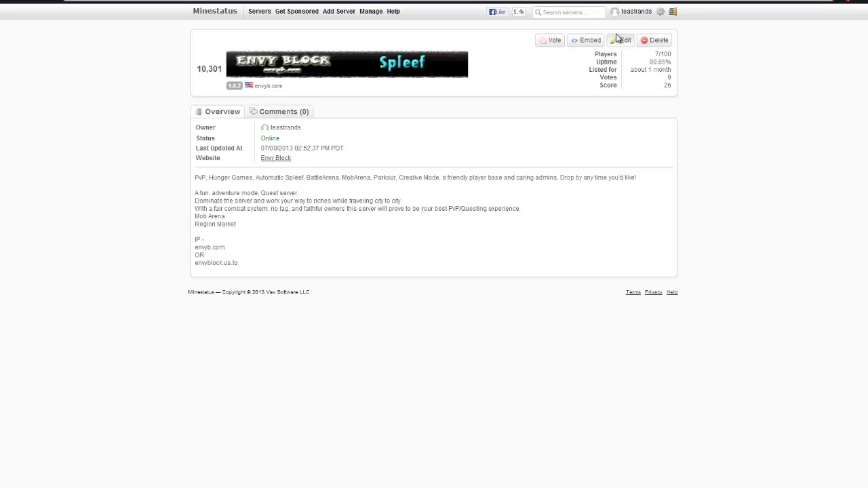
pyautogui.click(618, 45)
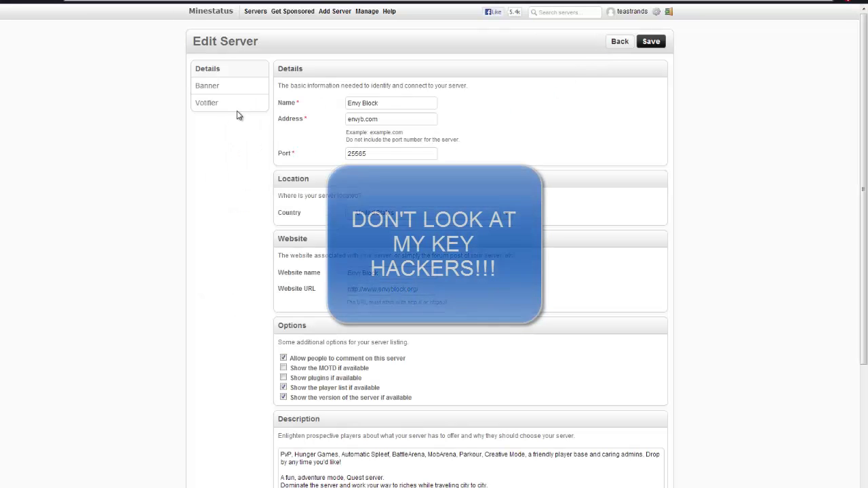
# Compare the Votifier tab's port 15767 and address 192.227.136.105 against Votifier's config.yml
pyautogui.click(212, 105)
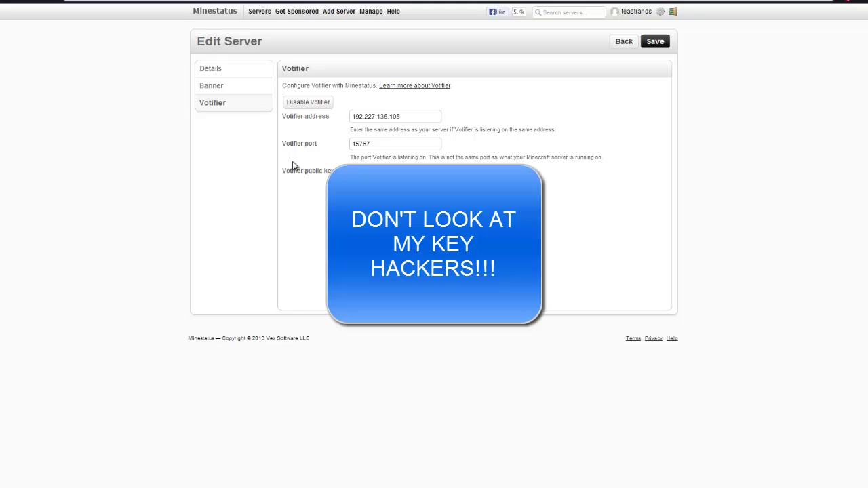
pyautogui.moveTo(382, 146); pyautogui.dragTo(326, 152)
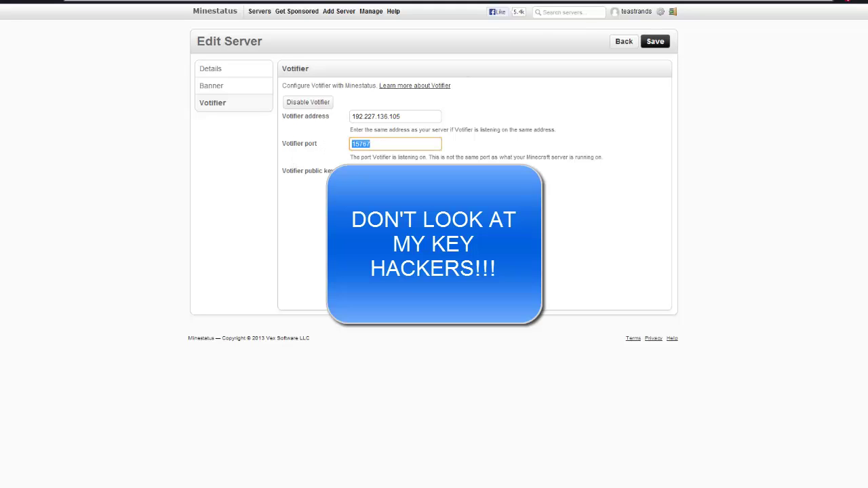
pyautogui.hotkey('alt', 'Tab')
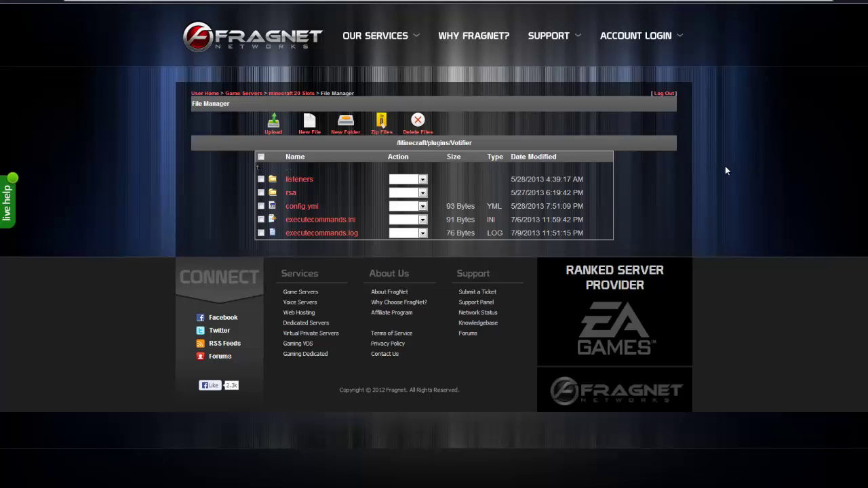
pyautogui.click(297, 209)
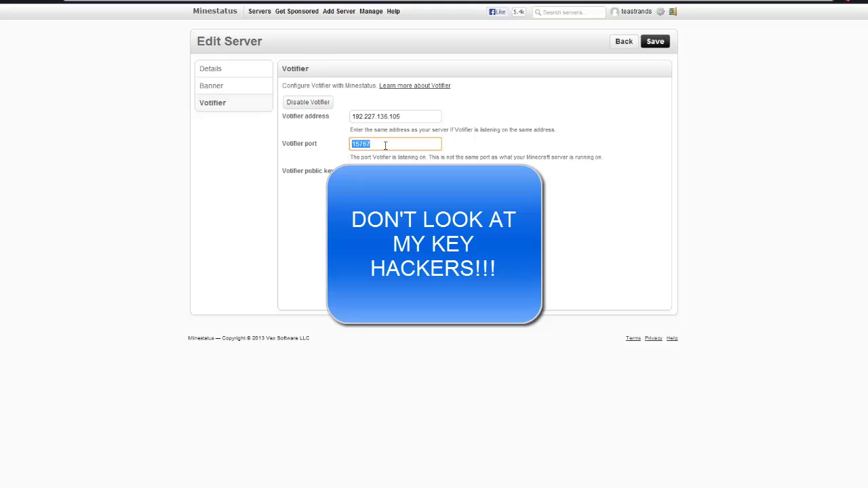
pyautogui.click(381, 143)
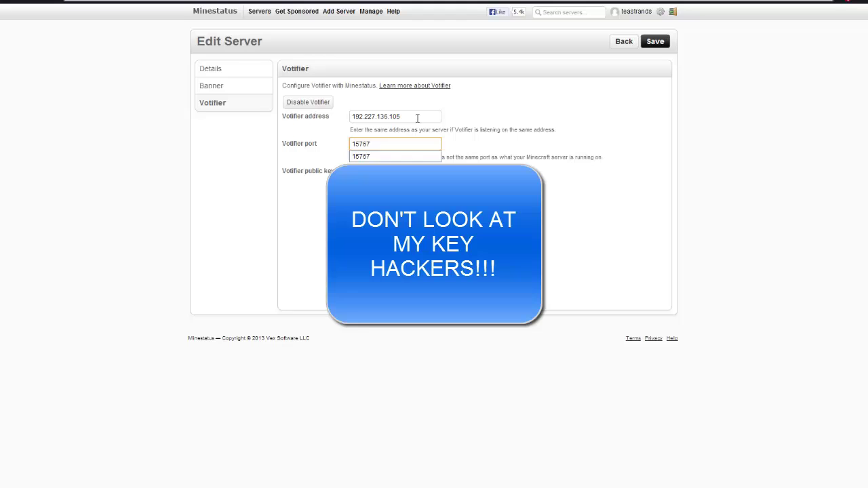
pyautogui.doubleClick(417, 118)
pyautogui.click(374, 116)
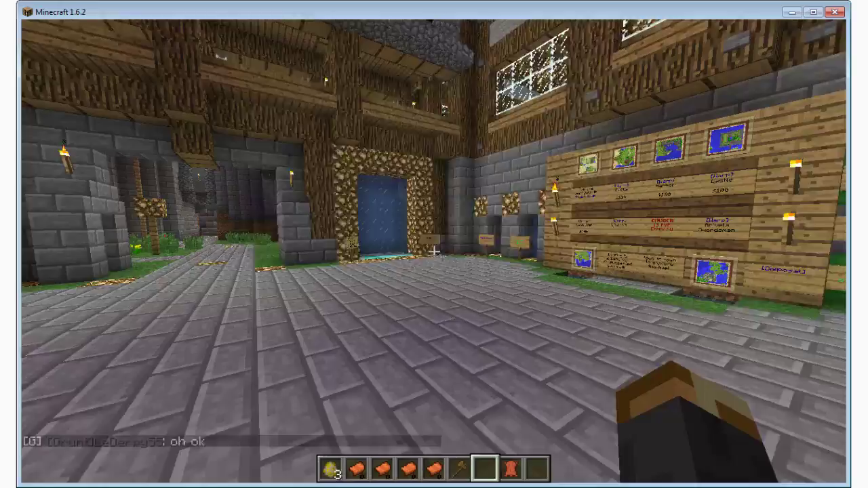
# Walk across the spawn hall's stone floor, past the map sign board, up to the vote signs wall
pyautogui.press('Tab')
pyautogui.press('w')
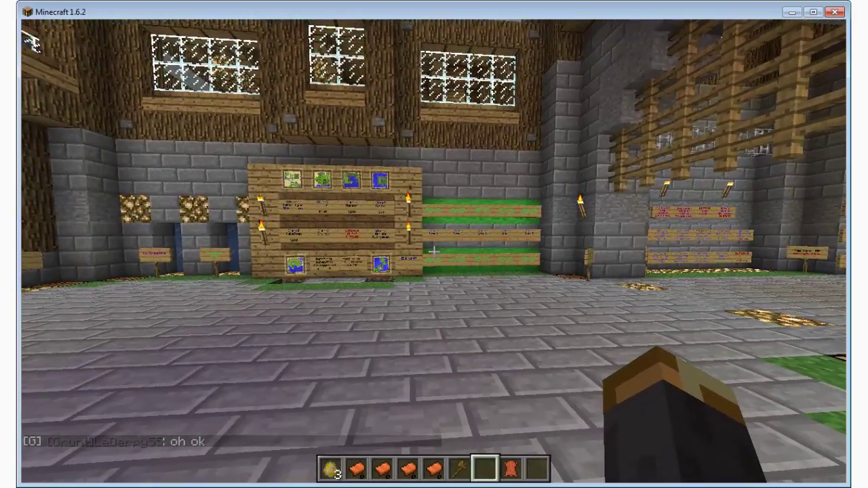
pyautogui.press('w')
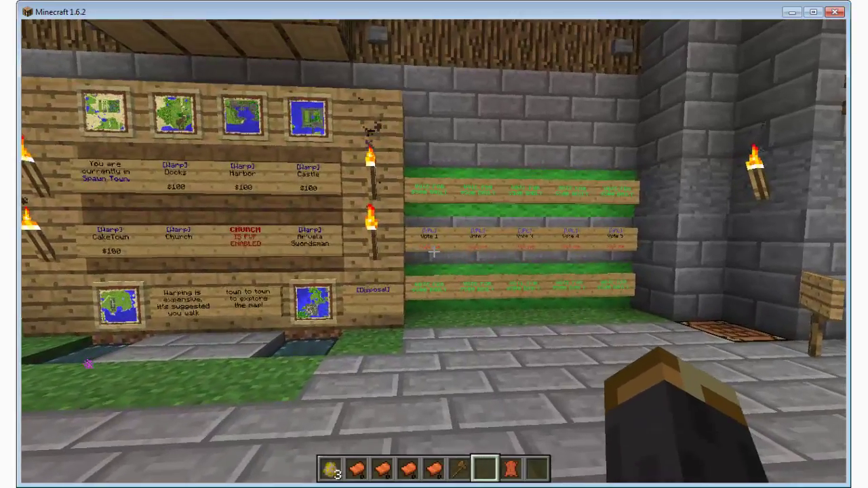
pyautogui.press('w')
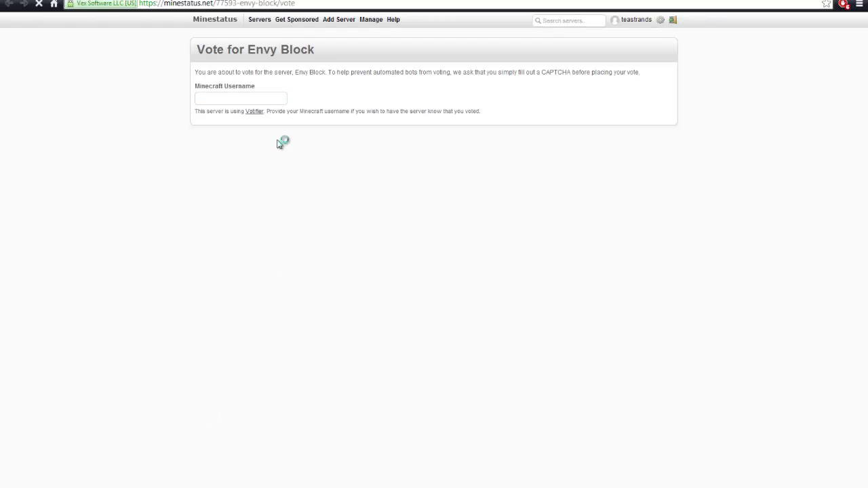
# Vote for Envy Block on Minestatus with the player's Minecraft username and the CAPTCHA, then return to the game
pyautogui.click(267, 97)
pyautogui.write('DG')
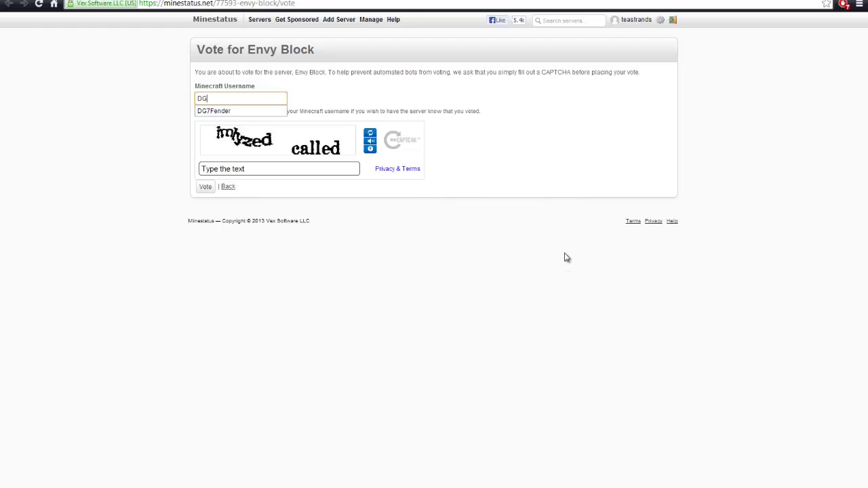
pyautogui.write('7Fender')
pyautogui.click(339, 168)
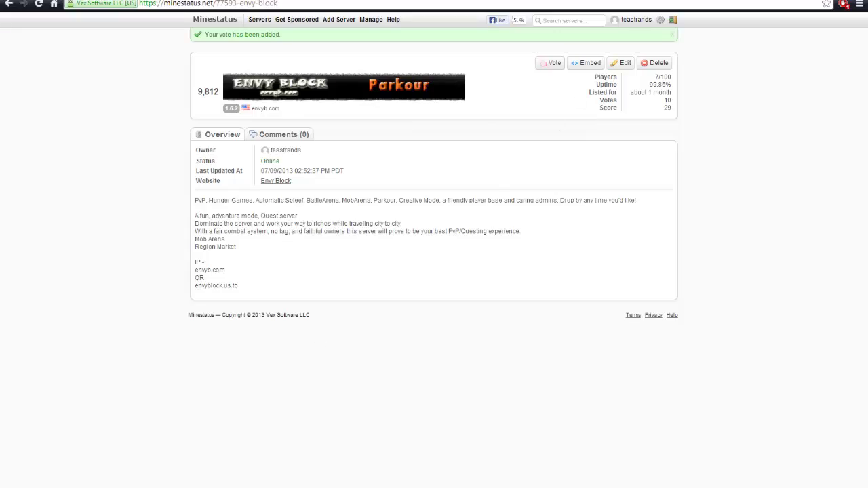
pyautogui.hotkey('alt', 'Tab')
# Close chat after the $100 vote reward message and walk across the courtyard
pyautogui.press('Escape')
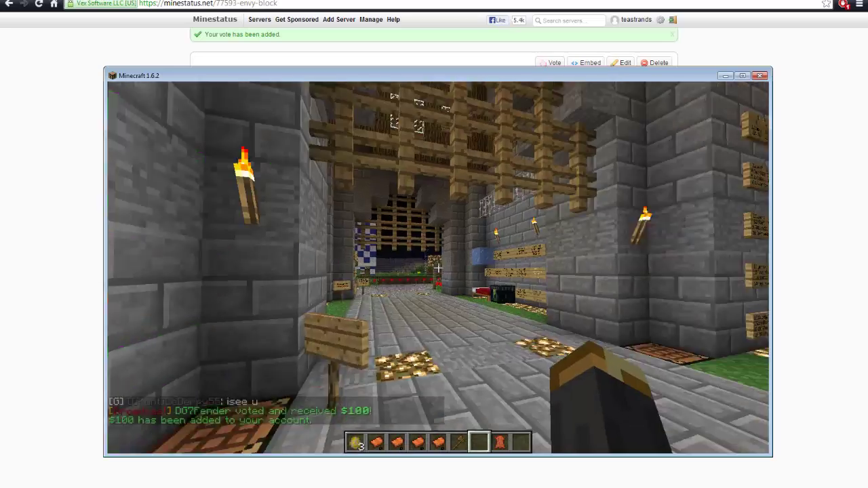
pyautogui.press('w')
pyautogui.press('w')
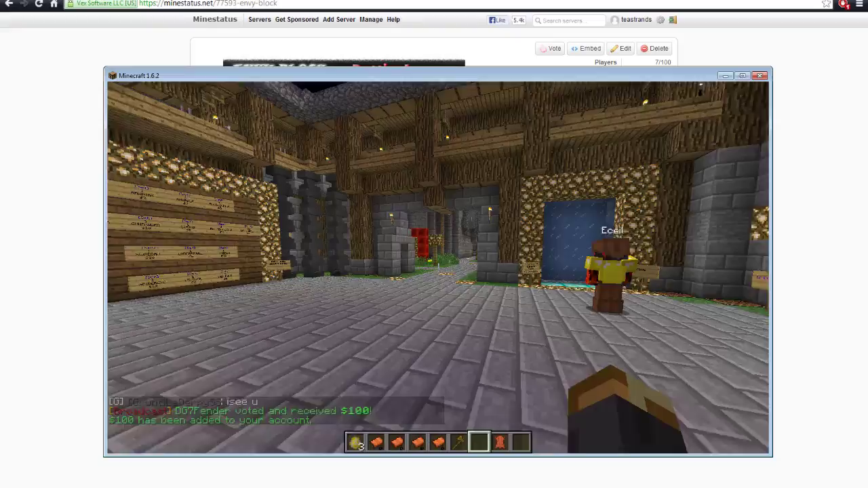
pyautogui.press('w')
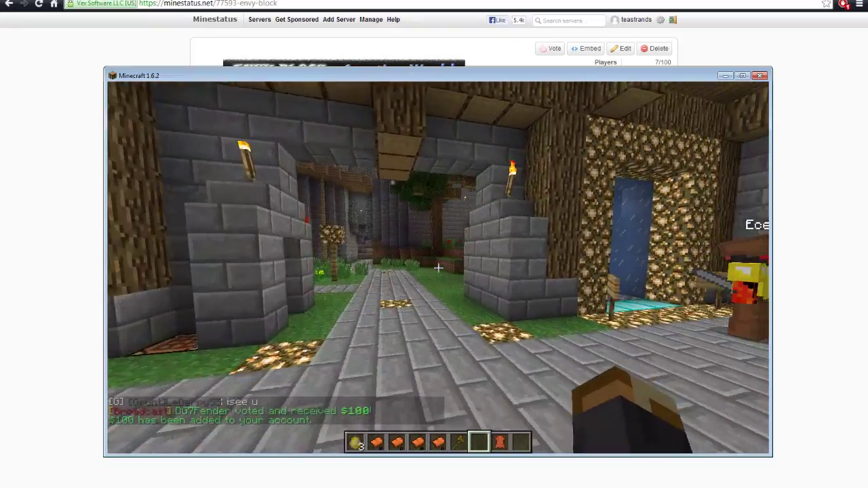
# Walk down the stone corridor and use the redstone torch to teleport to space
pyautogui.moveTo(438, 268)
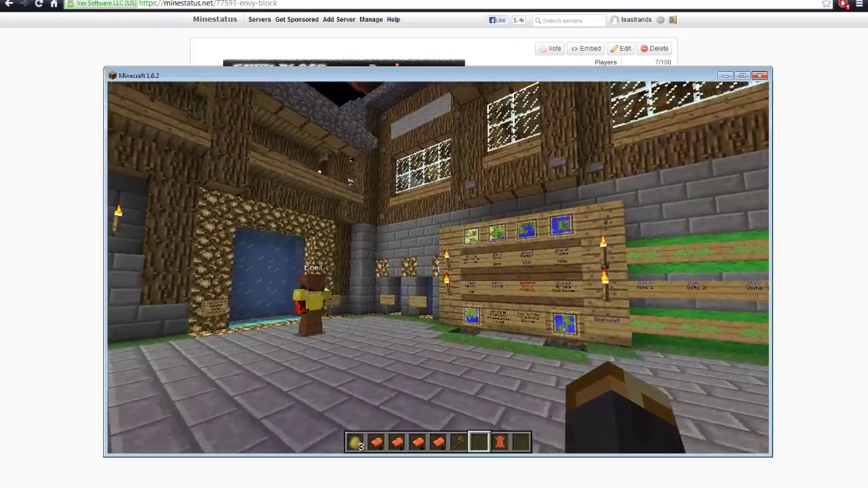
pyautogui.press('w')
pyautogui.press('w')
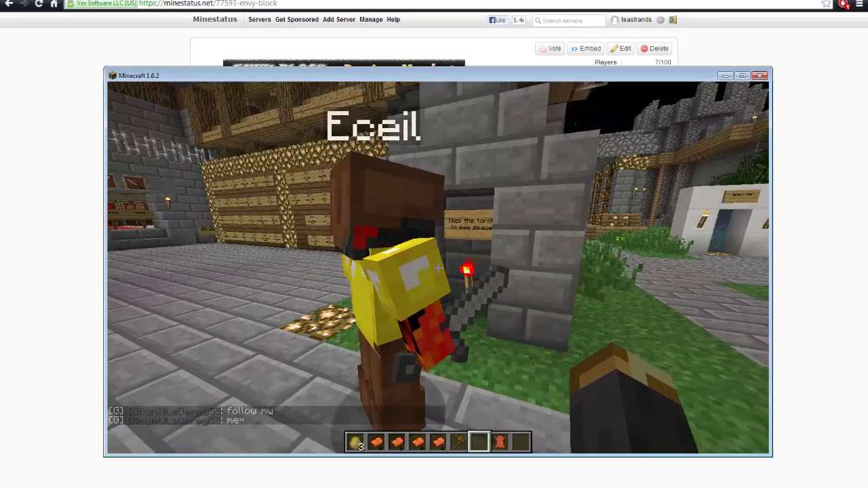
pyautogui.press('w')
pyautogui.rightClick(438, 269)
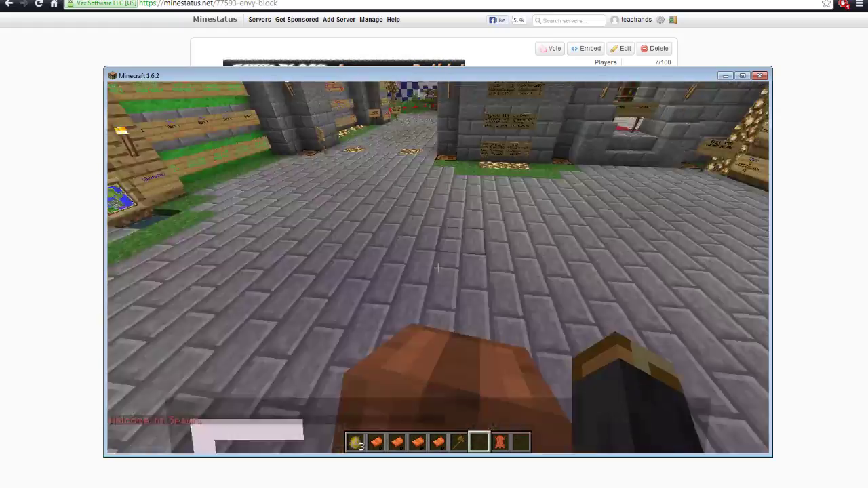
# Walk back through the stone archway and courtyard to the 'Server IP envyb.com' sign
pyautogui.press('w')
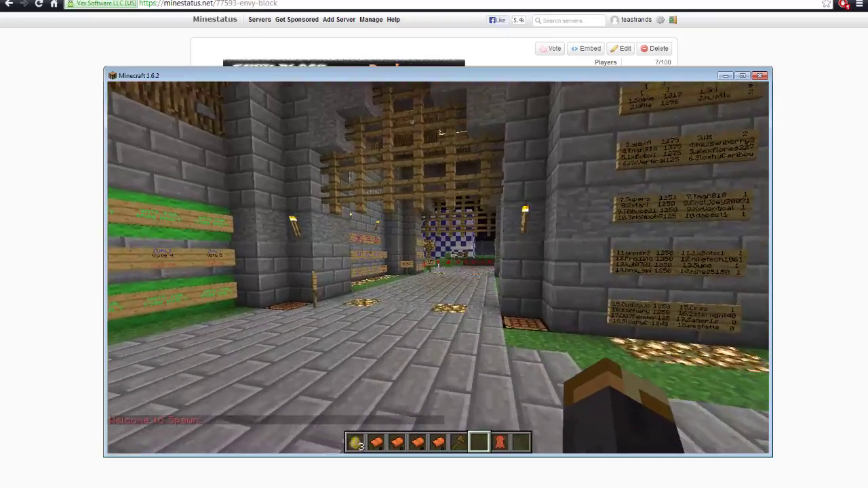
pyautogui.press('w')
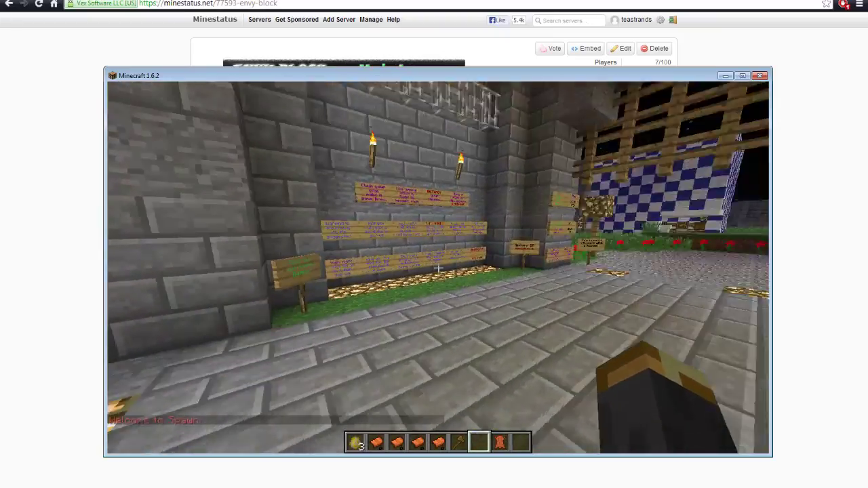
pyautogui.press('w')
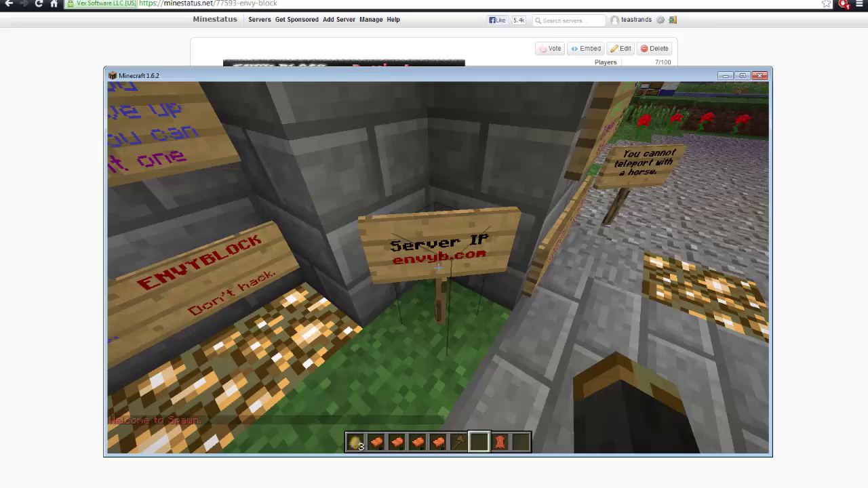